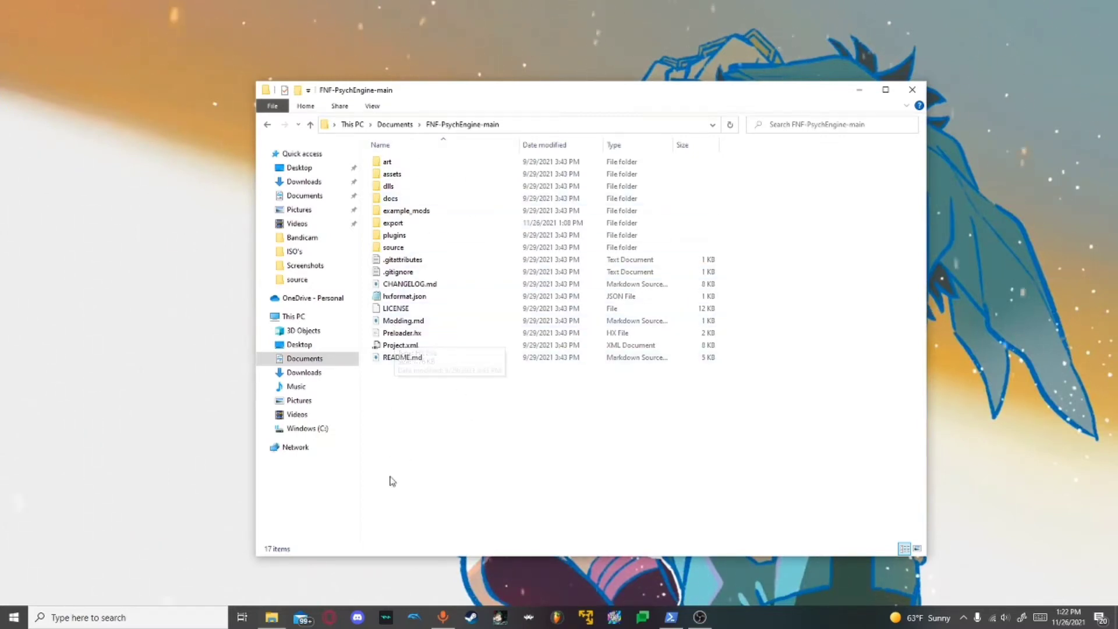
# Maximize the FNF-PsychEngine-main window and open Documents\GitHub\VS-427emerald-Source-Code in a second File Explorer window.
pyautogui.moveTo(828, 94); pyautogui.dragTo(651, 31)
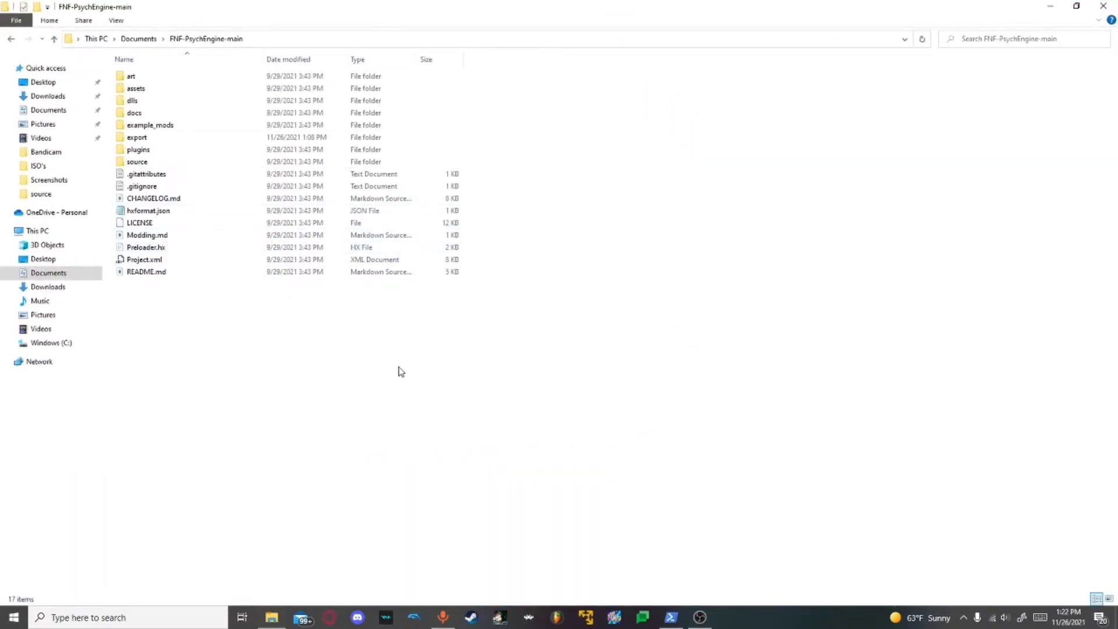
pyautogui.moveTo(177, 336); pyautogui.dragTo(277, 340)
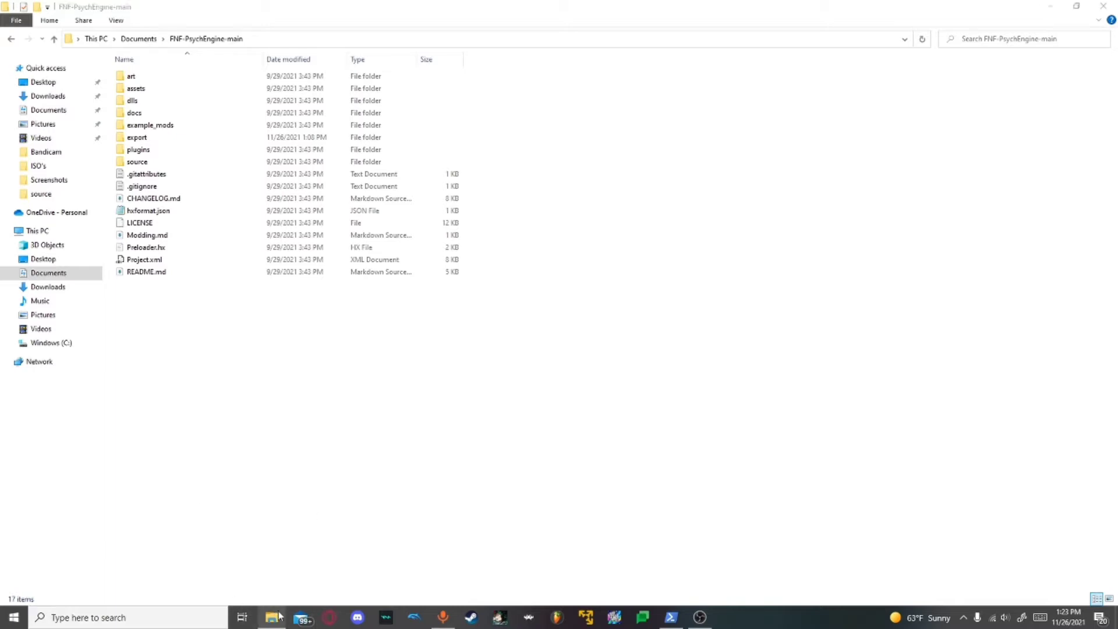
pyautogui.rightClick(271, 617)
pyautogui.click(263, 555)
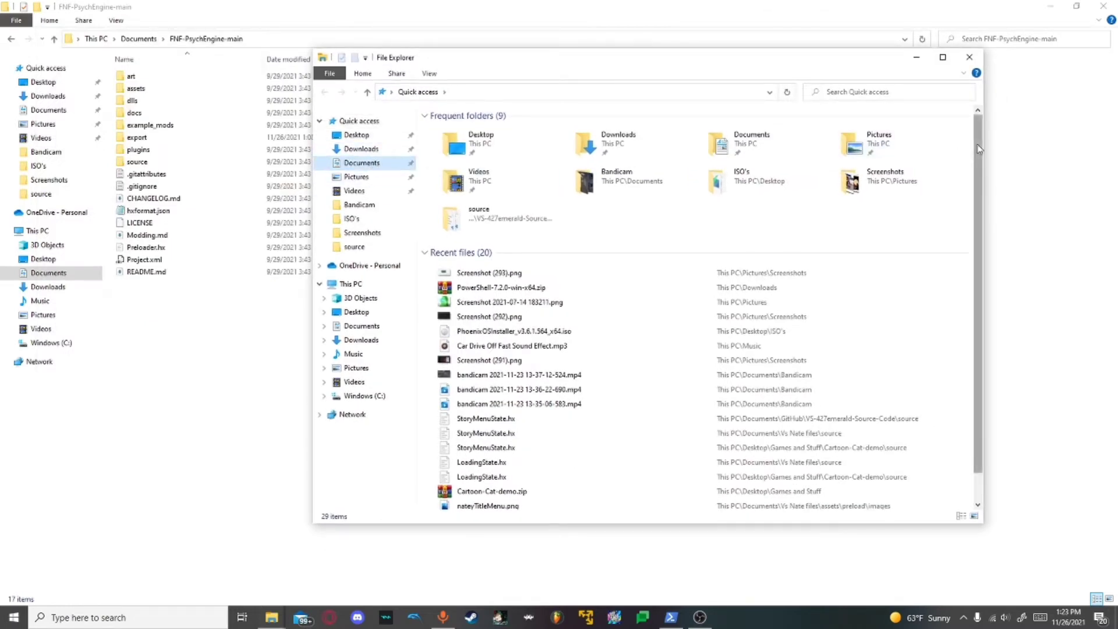
pyautogui.click(378, 163)
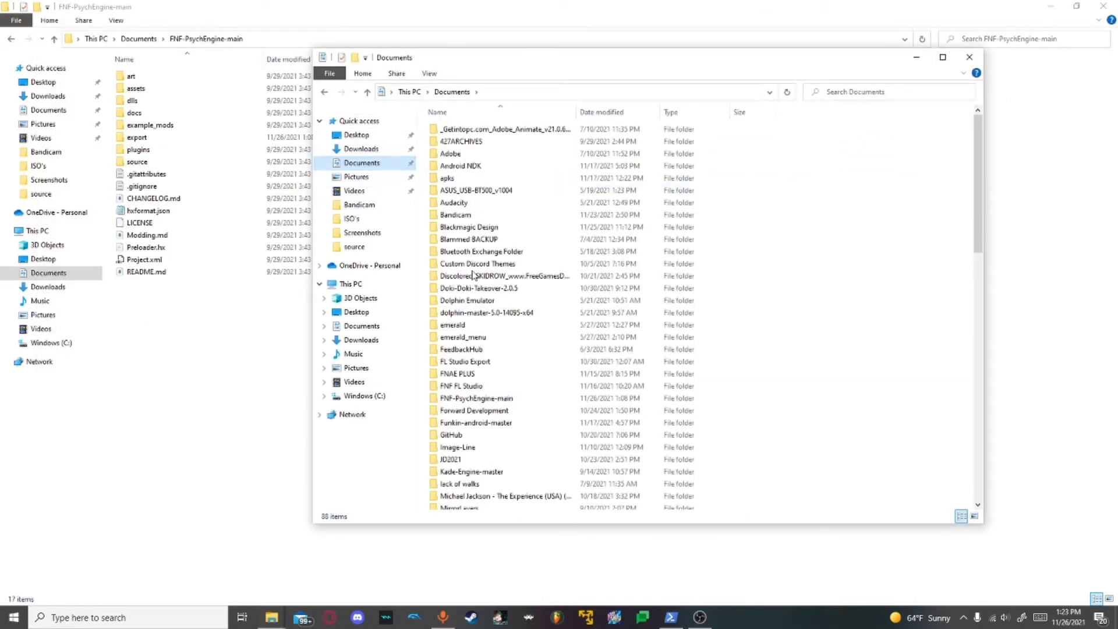
pyautogui.doubleClick(460, 435)
pyautogui.click(470, 134)
pyautogui.doubleClick(470, 134)
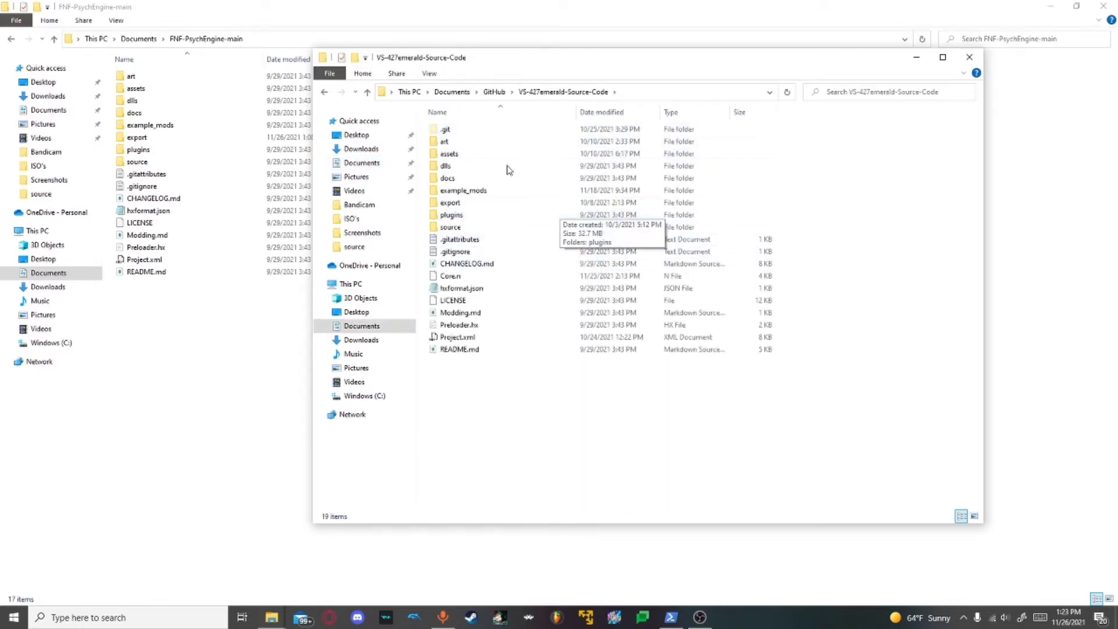
# Open the assets folder inside VS-427emerald-Source-Code.
pyautogui.doubleClick(451, 153)
pyautogui.hotkey('alt', 'Left')
pyautogui.doubleClick(446, 154)
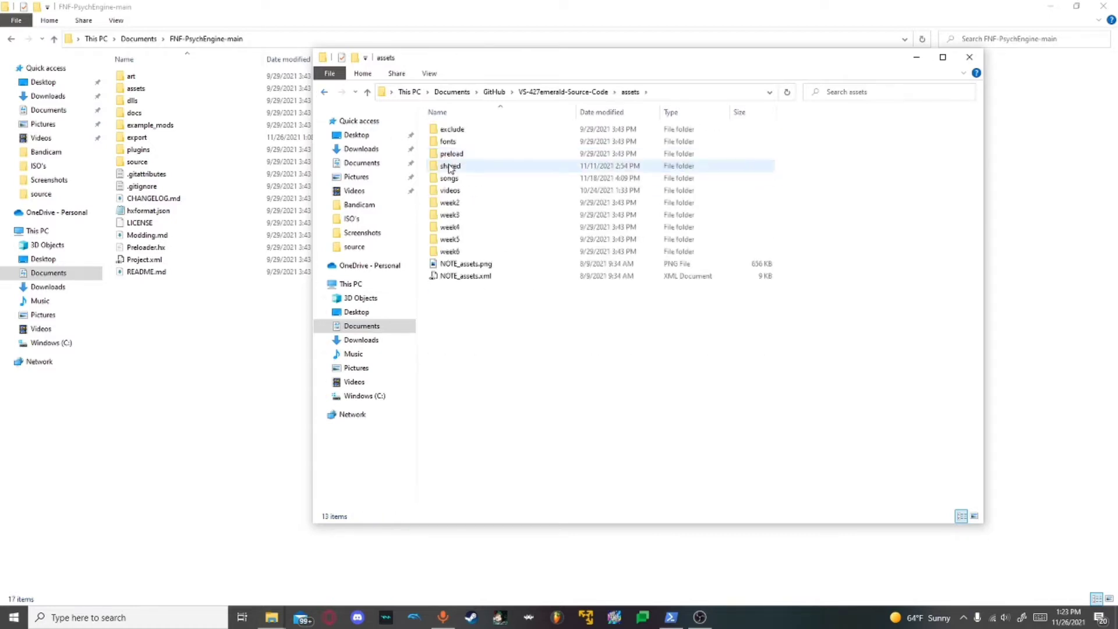
pyautogui.doubleClick(454, 153)
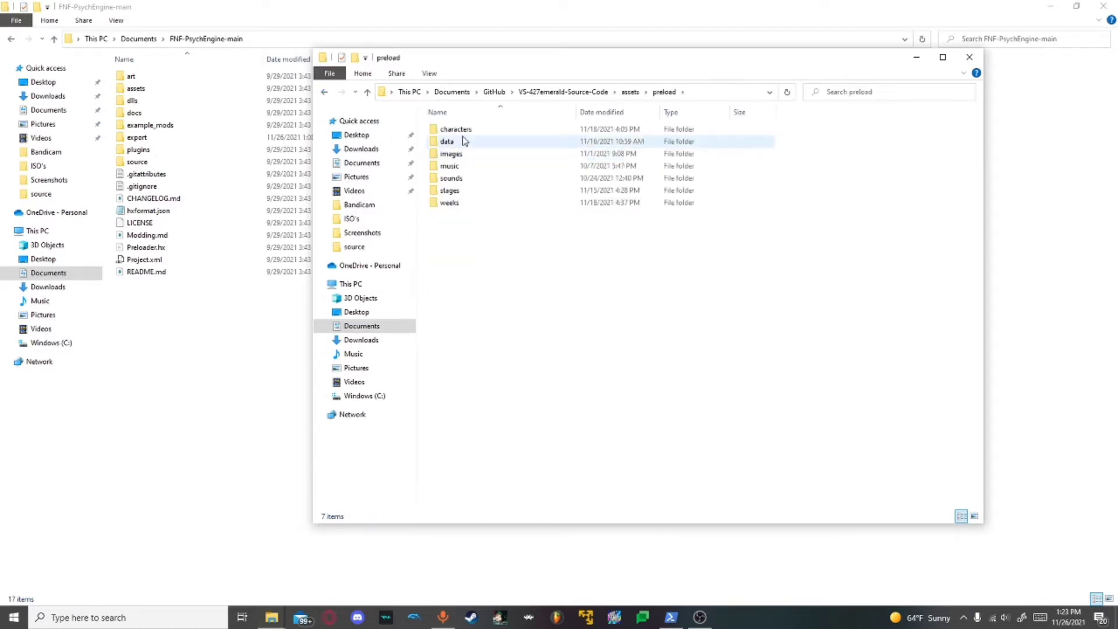
pyautogui.doubleClick(452, 155)
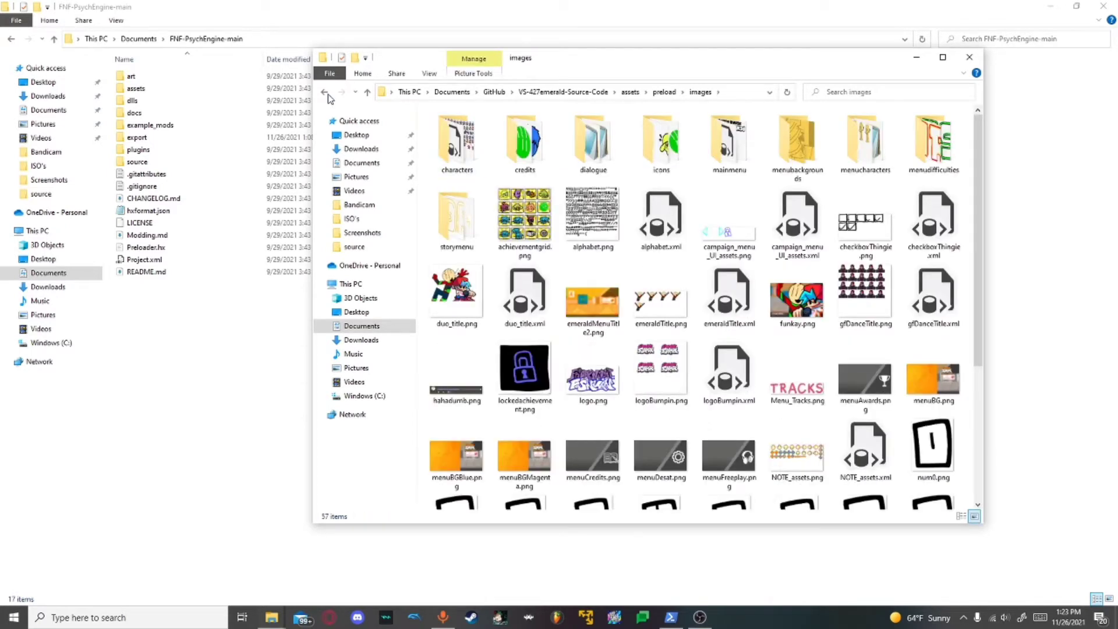
pyautogui.click(324, 92)
pyautogui.click(324, 92)
# Open the shared\images\characters folder inside the VS-427emerald-Source-Code assets.
pyautogui.doubleClick(452, 165)
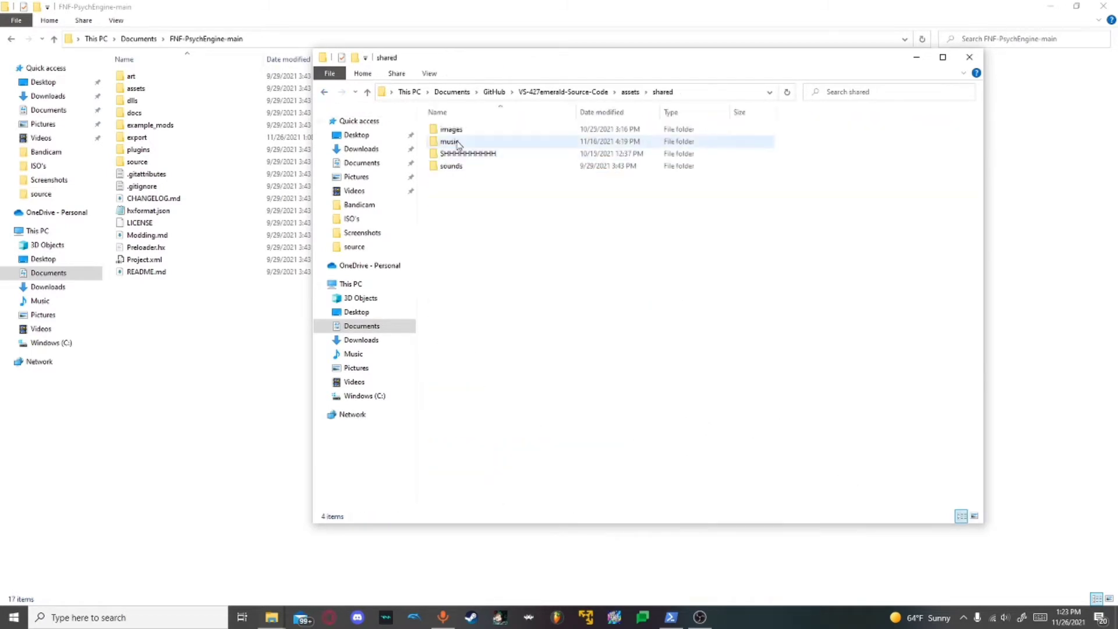
pyautogui.click(460, 130)
pyautogui.doubleClick(461, 133)
pyautogui.doubleClick(456, 131)
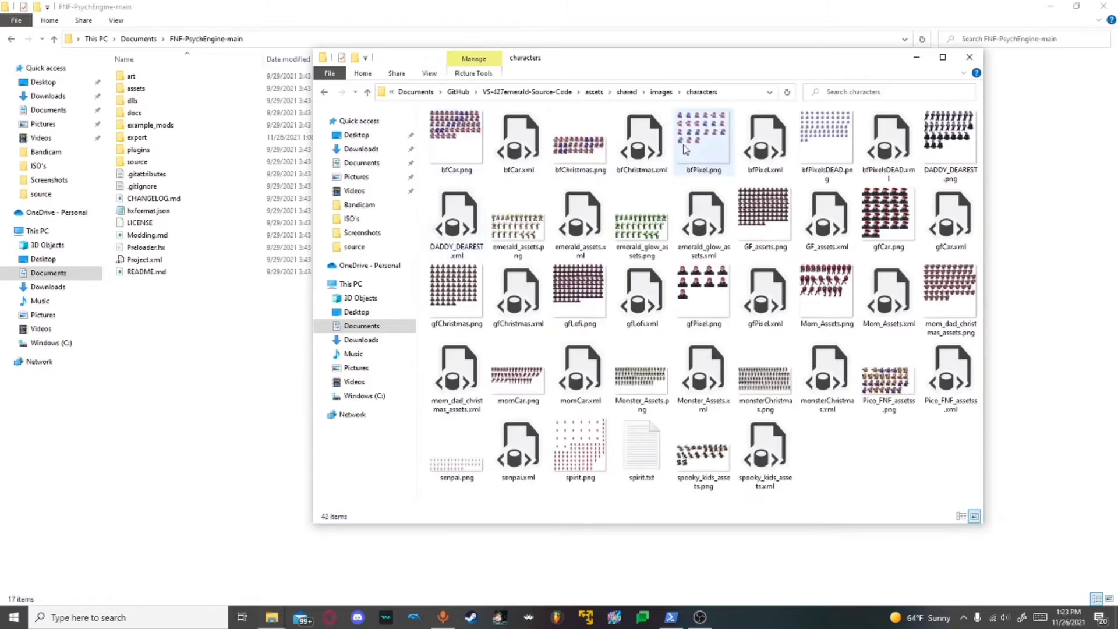
# Preview the emerald_assets.png sprite sheet and copy emerald_assets.png together with emerald_assets.xml.
pyautogui.doubleClick(543, 213)
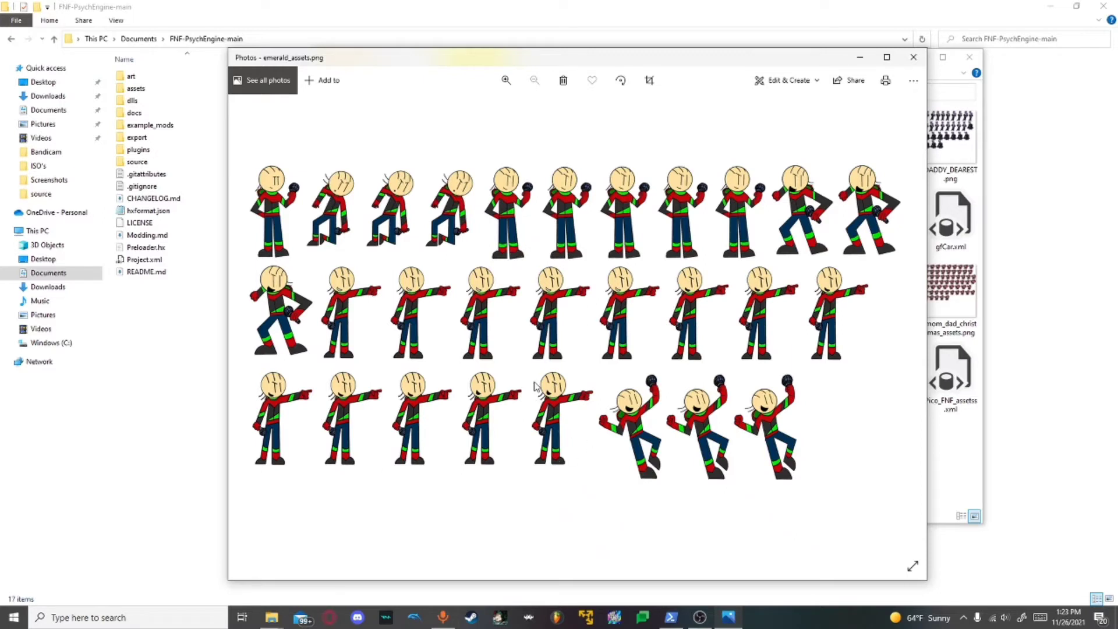
pyautogui.click(913, 57)
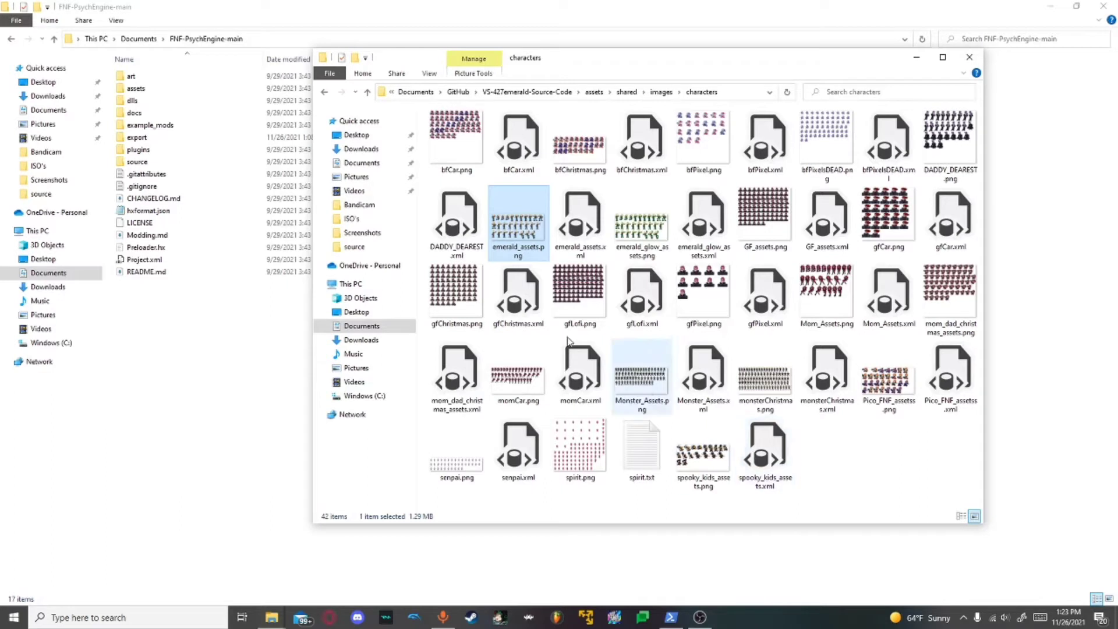
pyautogui.rightClick(574, 208)
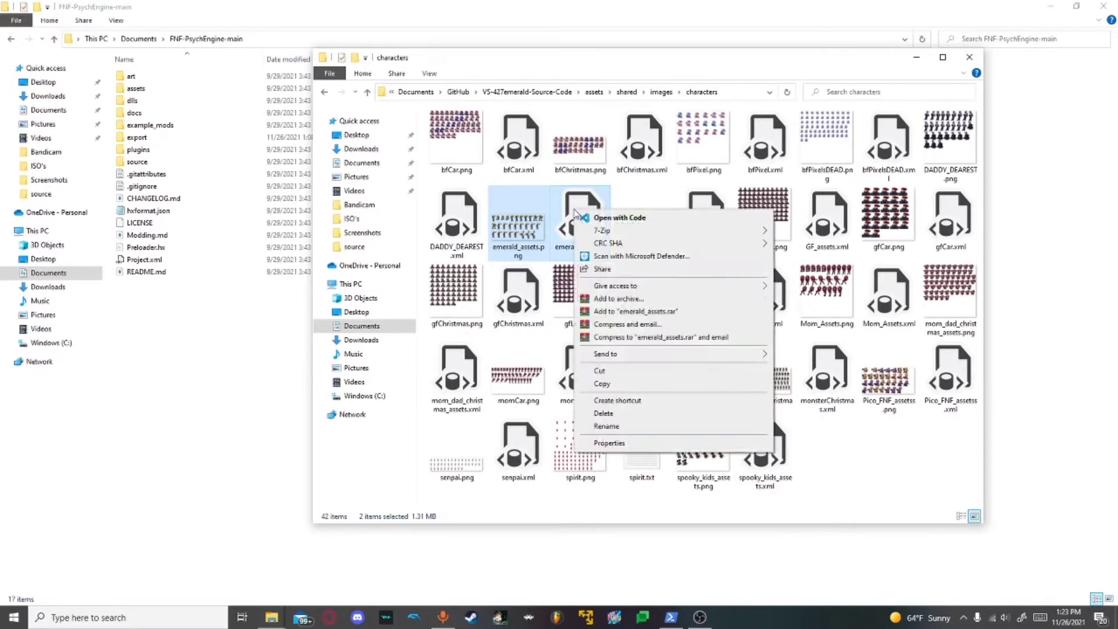
pyautogui.click(602, 384)
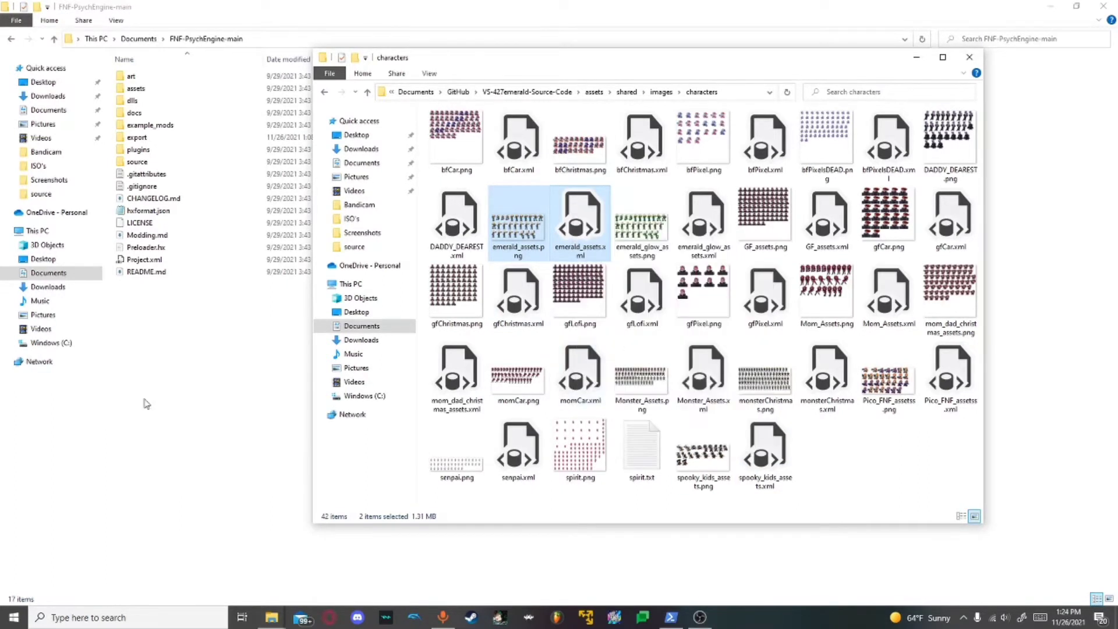
# Switch to the FNF-PsychEngine-main window and open its assets\shared\images\characters folder.
pyautogui.click(170, 405)
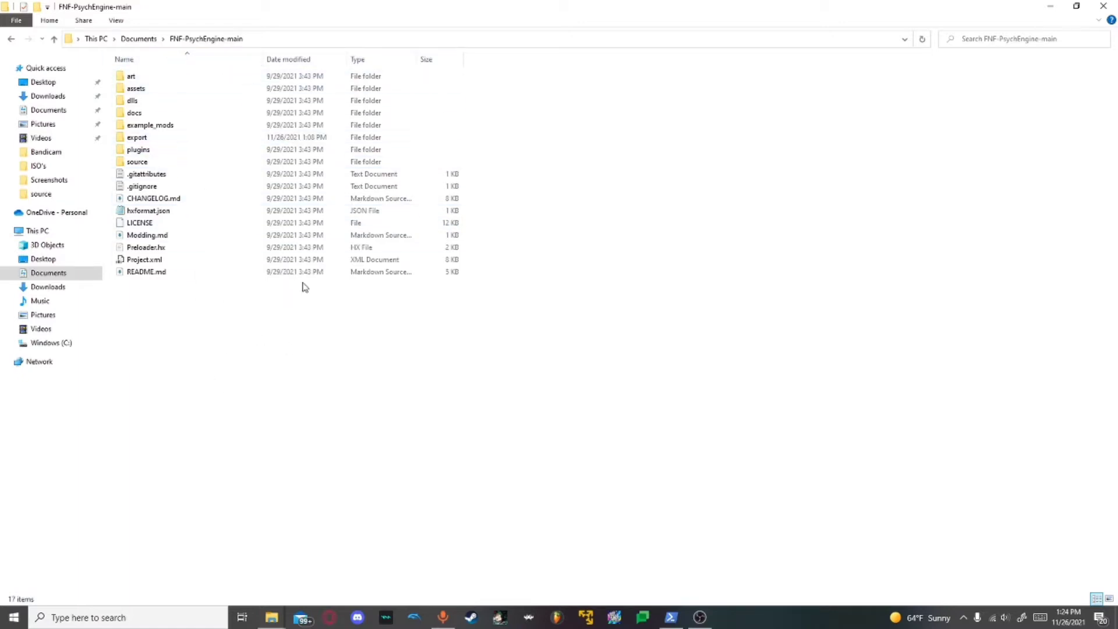
pyautogui.click(163, 91)
pyautogui.doubleClick(163, 90)
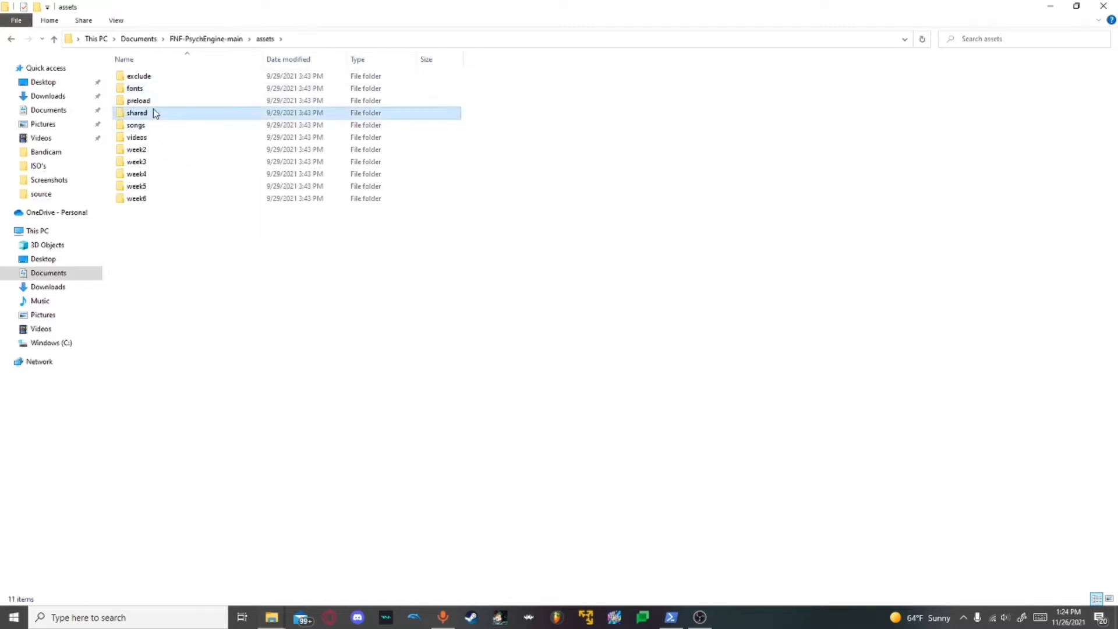
pyautogui.doubleClick(155, 112)
pyautogui.doubleClick(147, 77)
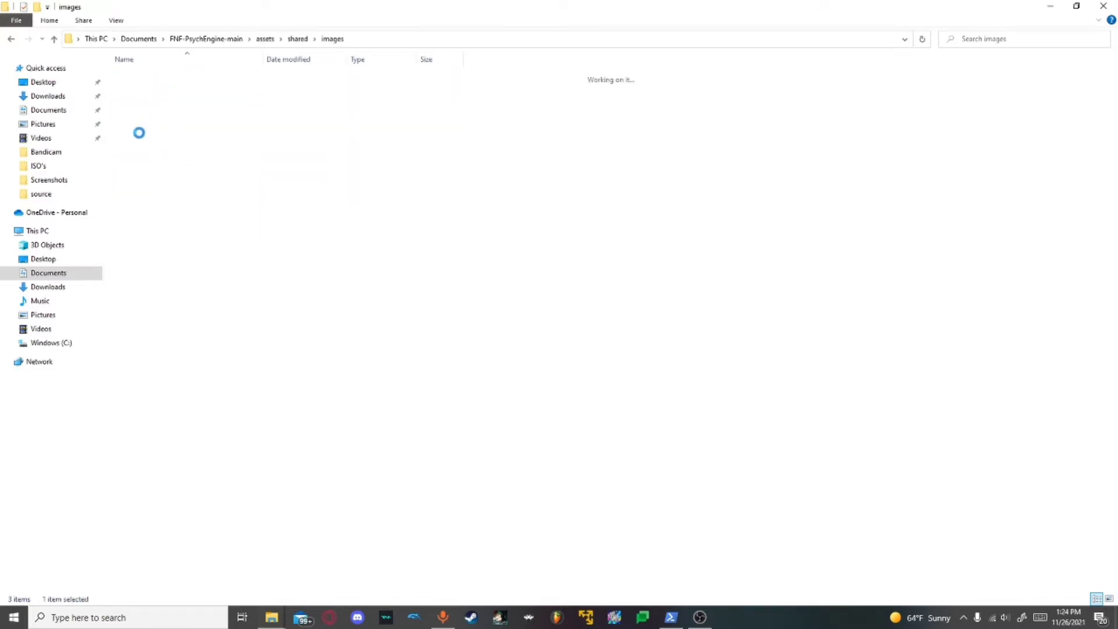
pyautogui.doubleClick(147, 84)
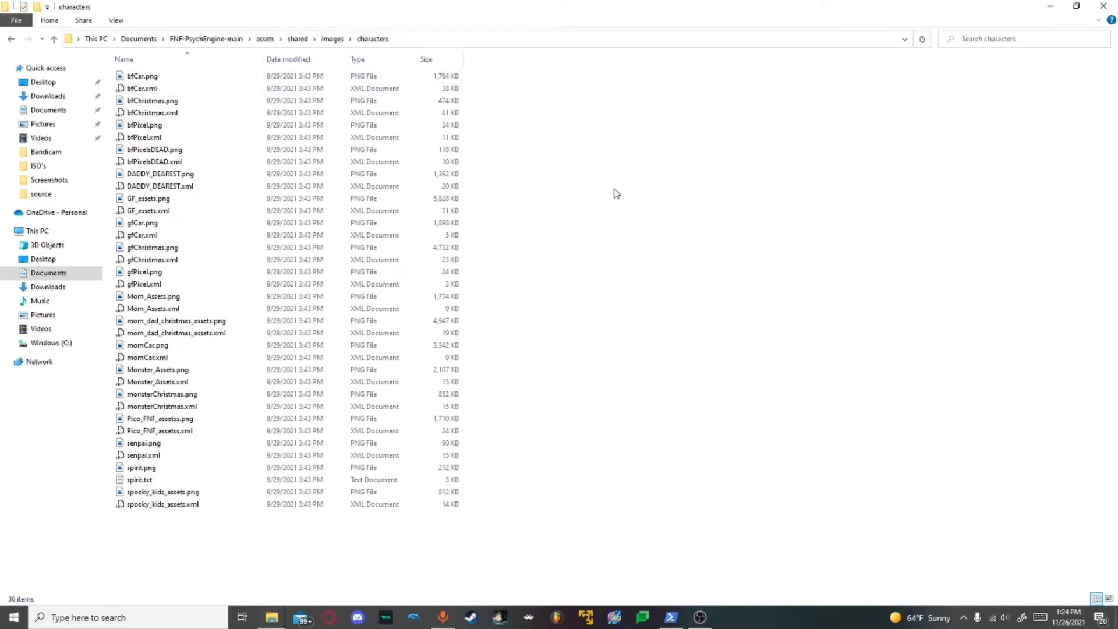
# Paste the two copied emerald_assets files into the characters folder and return to the FNF-PsychEngine-main root folder.
pyautogui.rightClick(618, 110)
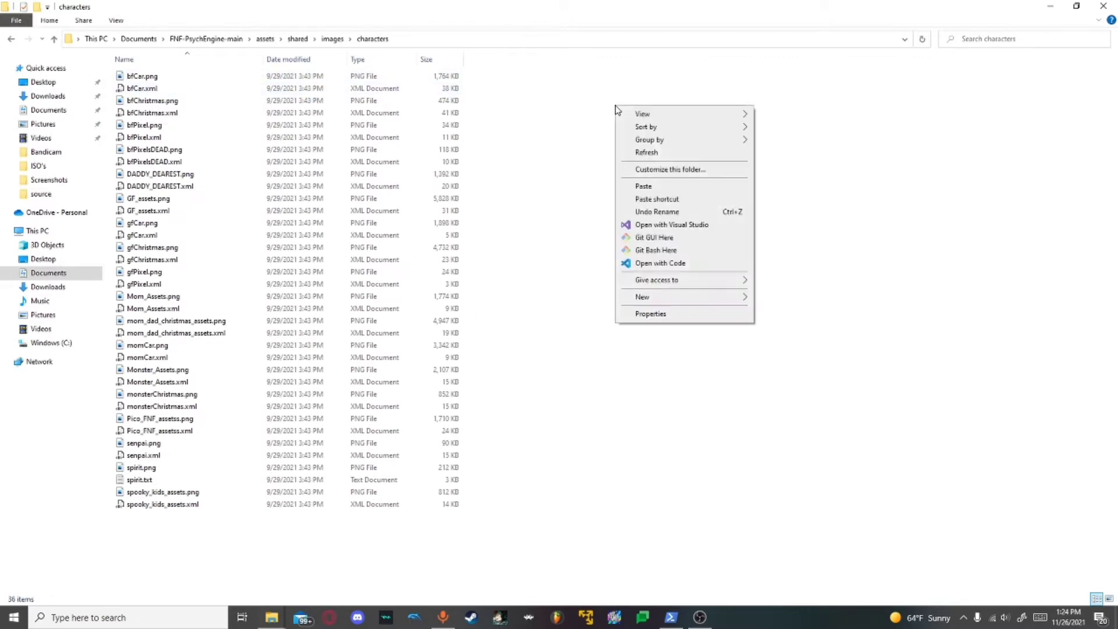
pyautogui.click(685, 192)
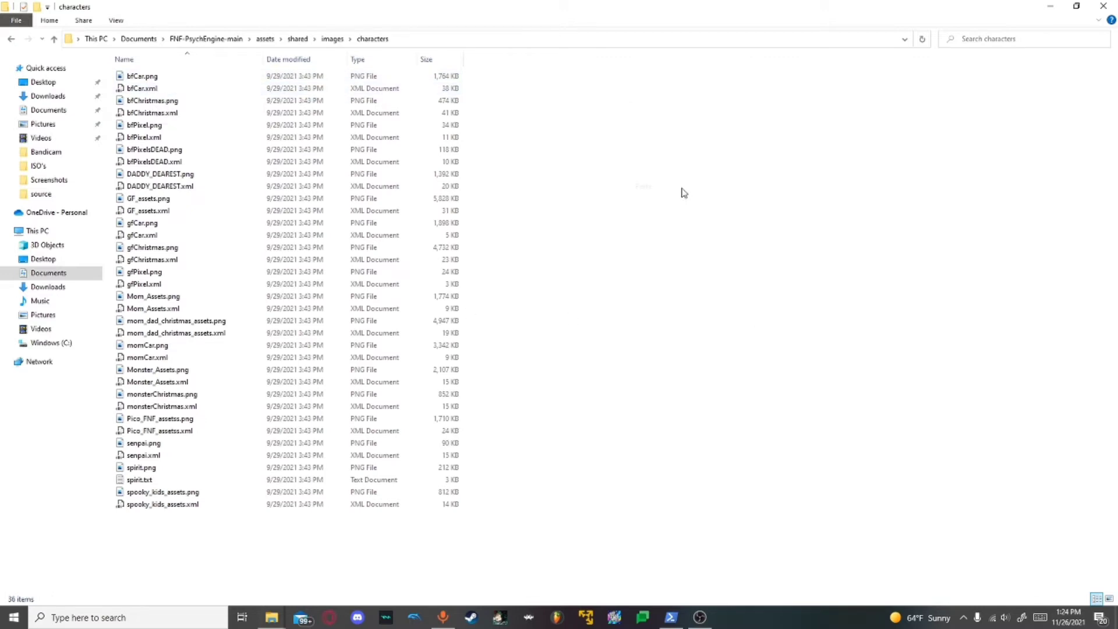
pyautogui.click(613, 354)
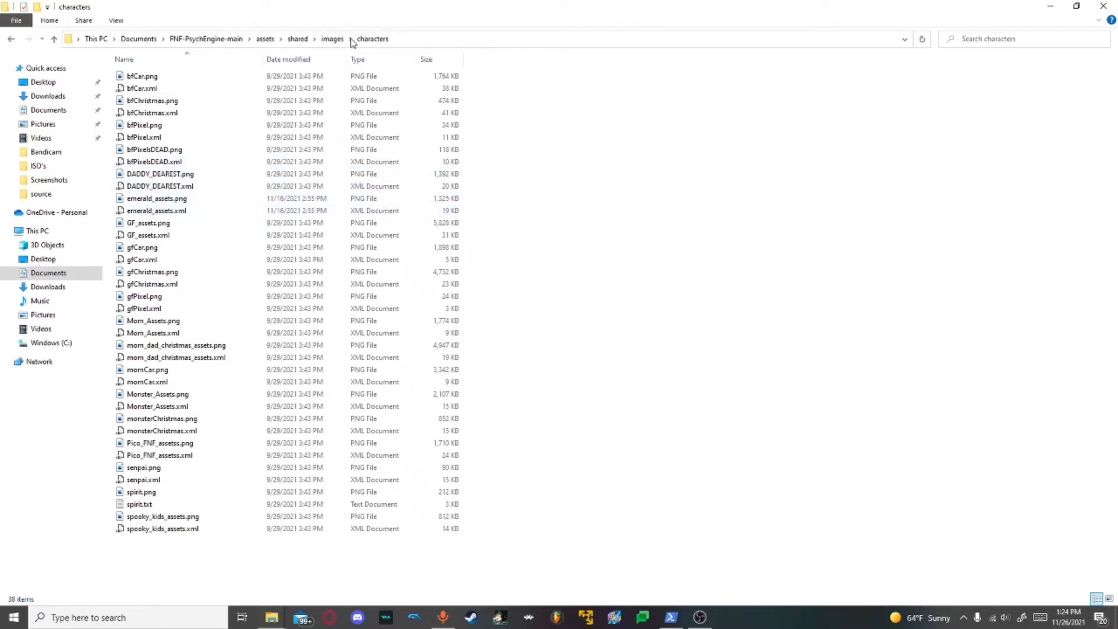
pyautogui.click(223, 39)
pyautogui.click(335, 355)
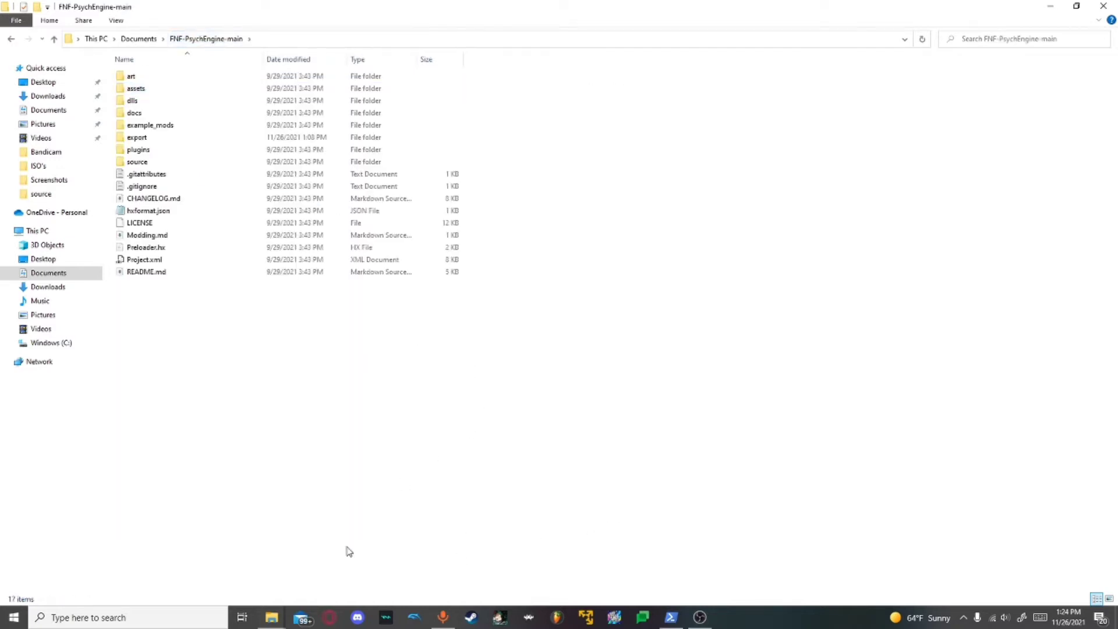
# Switch to the VS-427emerald-Source-Code window and open its assets\preload\images\icons folder.
pyautogui.moveTo(272, 617)
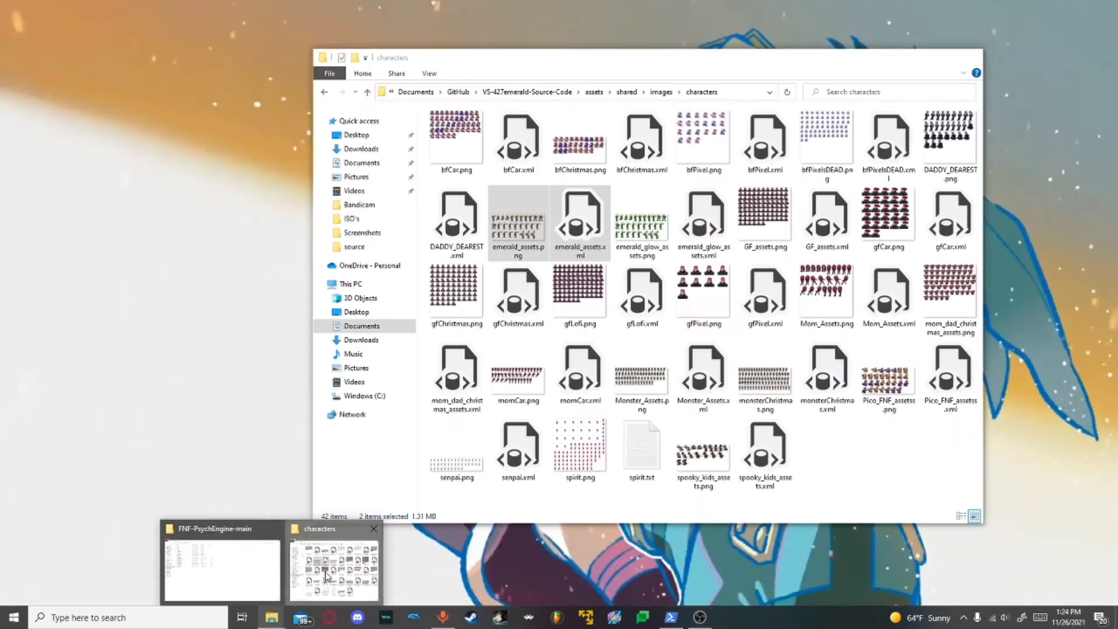
pyautogui.click(326, 576)
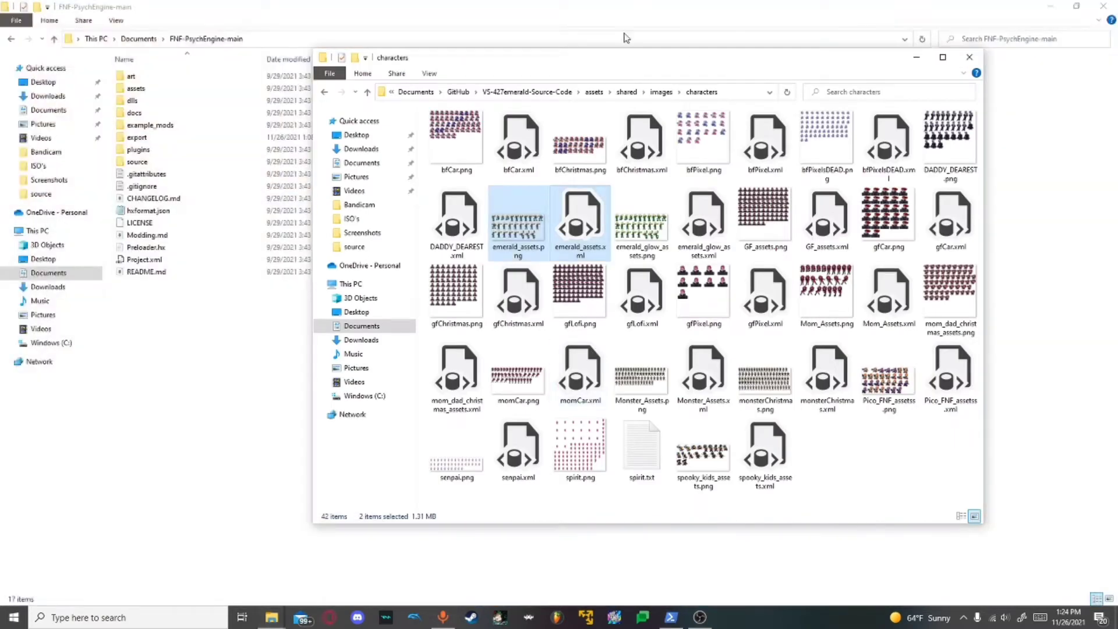
pyautogui.click(594, 92)
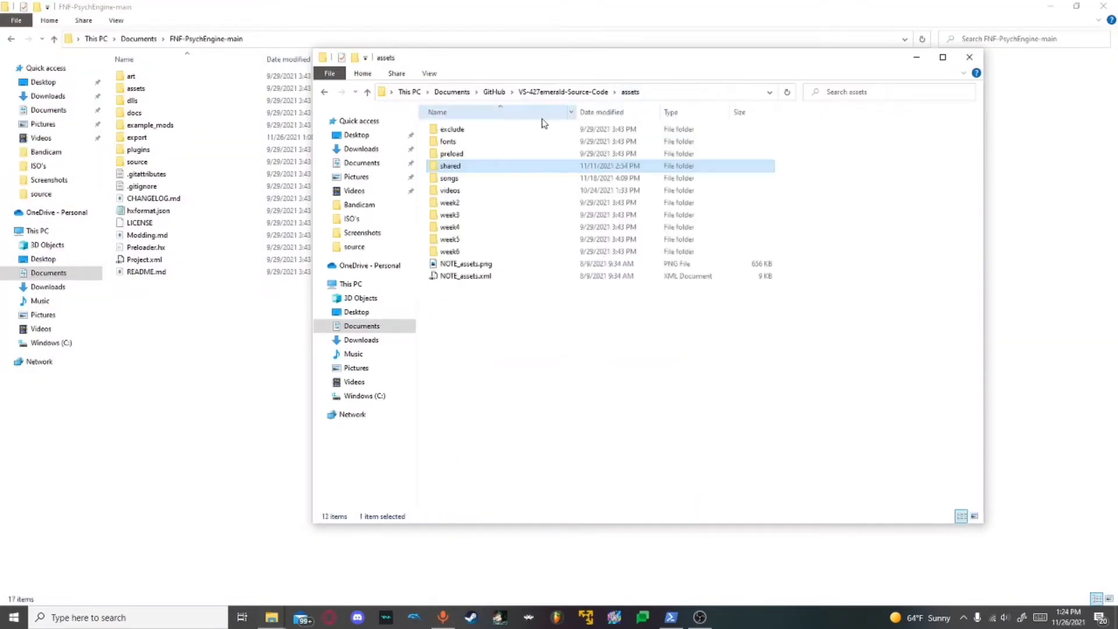
pyautogui.doubleClick(496, 155)
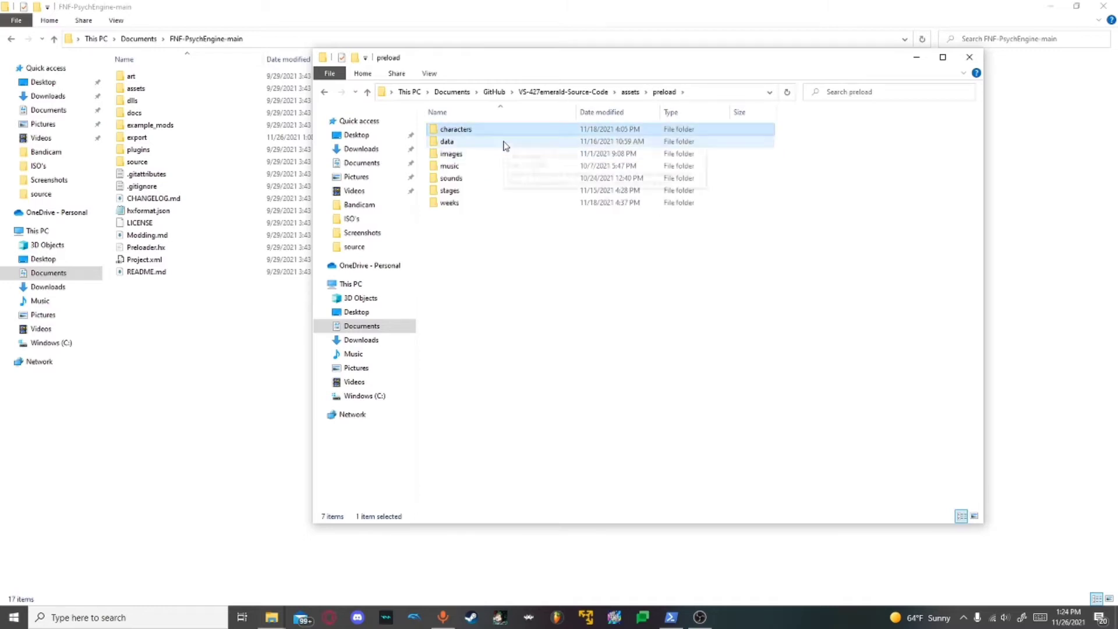
pyautogui.doubleClick(502, 155)
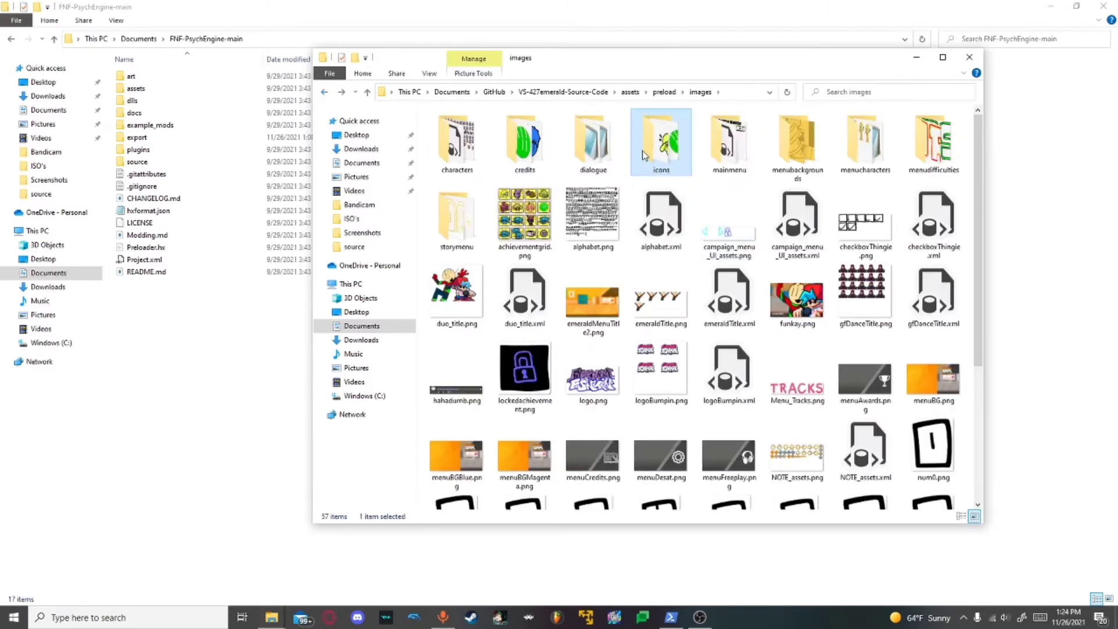
pyautogui.doubleClick(661, 143)
# Preview the icon-emerald.png health icon image and close the preview.
pyautogui.rightClick(691, 149)
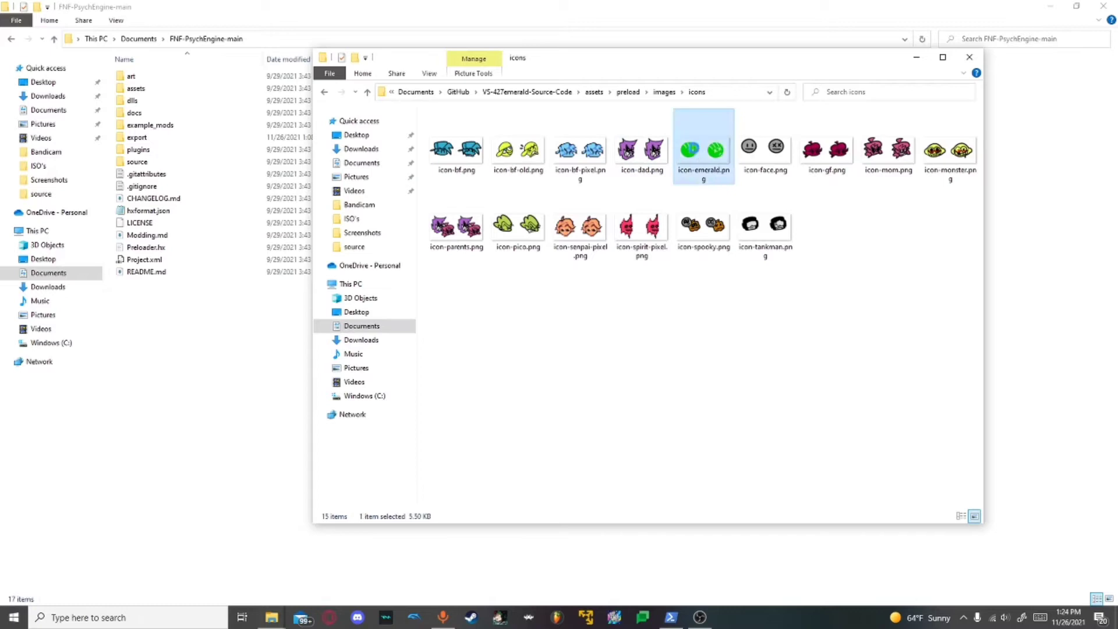
pyautogui.click(631, 323)
pyautogui.doubleClick(702, 150)
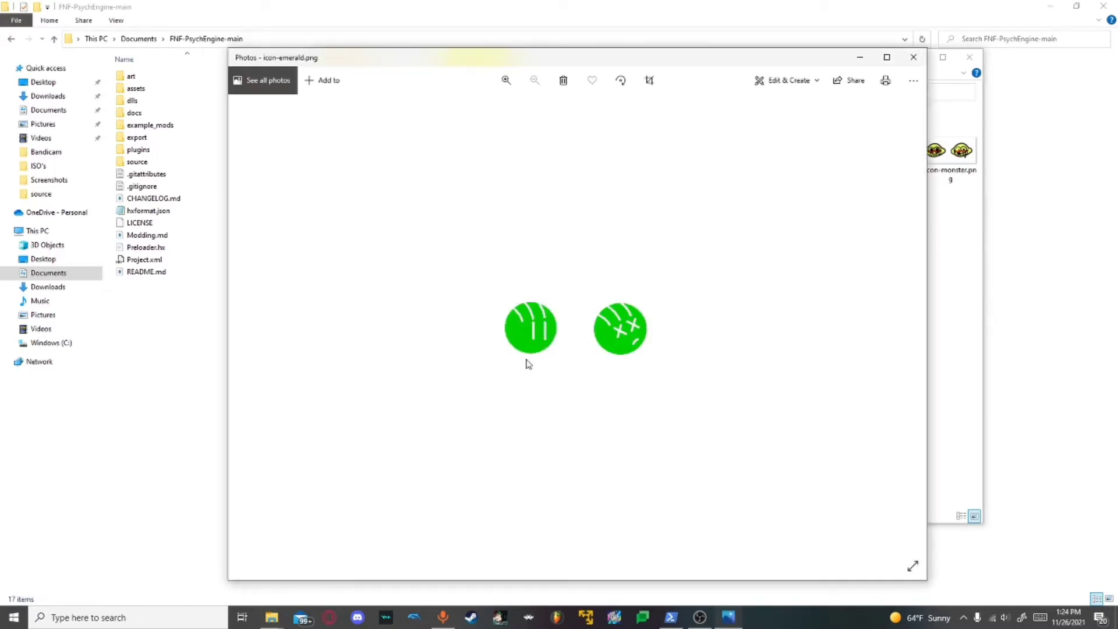
pyautogui.click(913, 57)
# Check the image dimensions of icon-emerald.png in its file properties.
pyautogui.rightClick(689, 145)
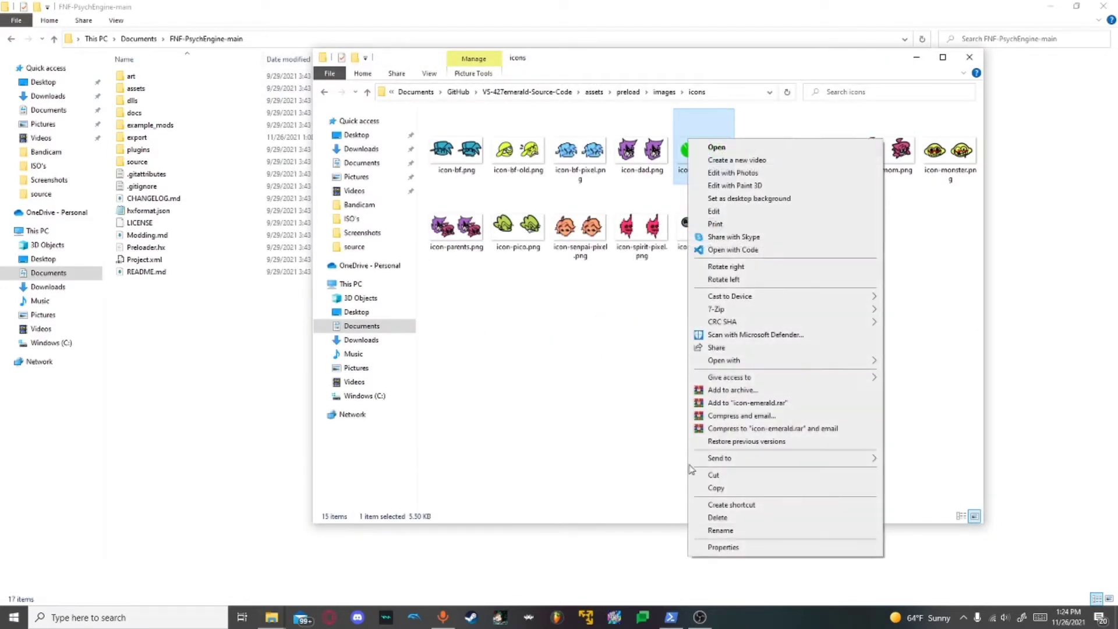
pyautogui.click(726, 550)
pyautogui.click(767, 167)
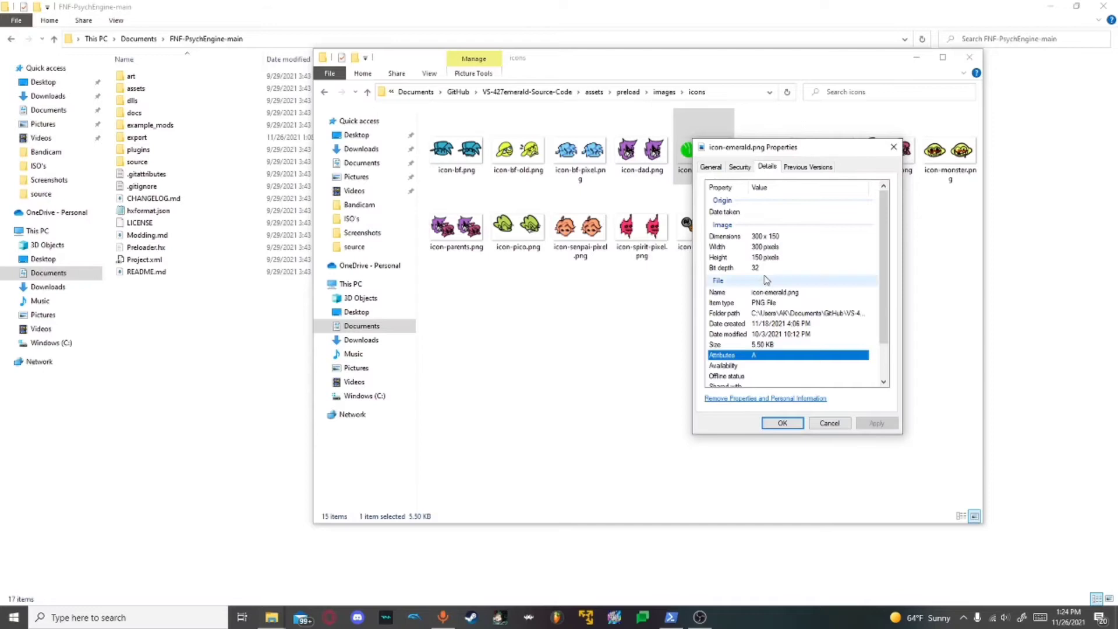
pyautogui.moveTo(778, 157); pyautogui.dragTo(506, 128)
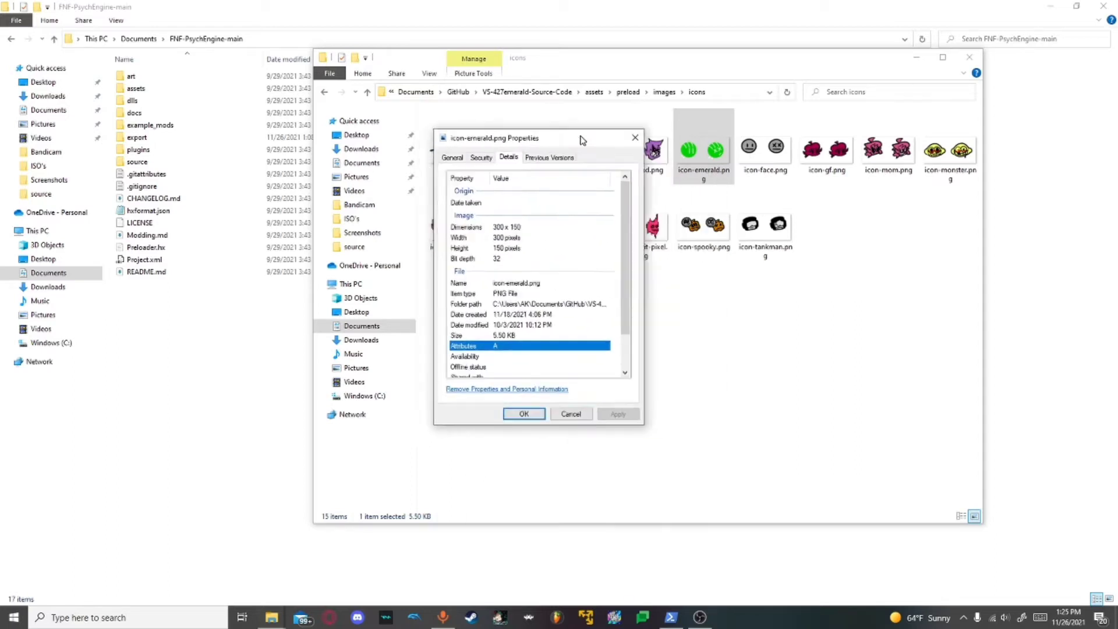
pyautogui.click(631, 140)
# Copy icon-emerald.png and switch back to the FNF-PsychEngine-main window.
pyautogui.rightClick(698, 152)
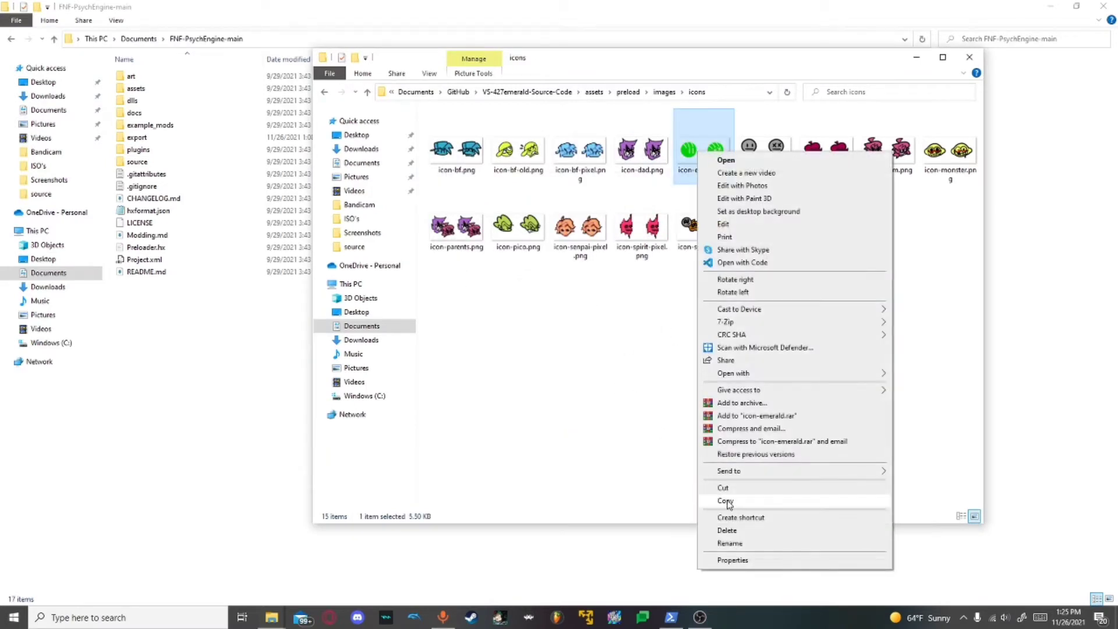
pyautogui.click(725, 501)
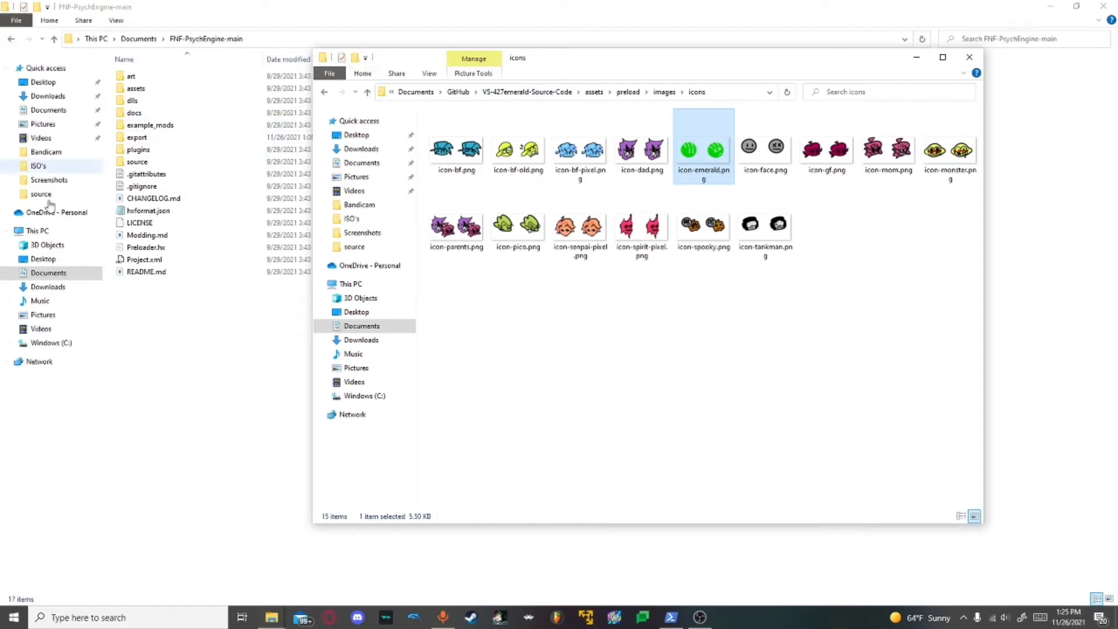
pyautogui.click(167, 440)
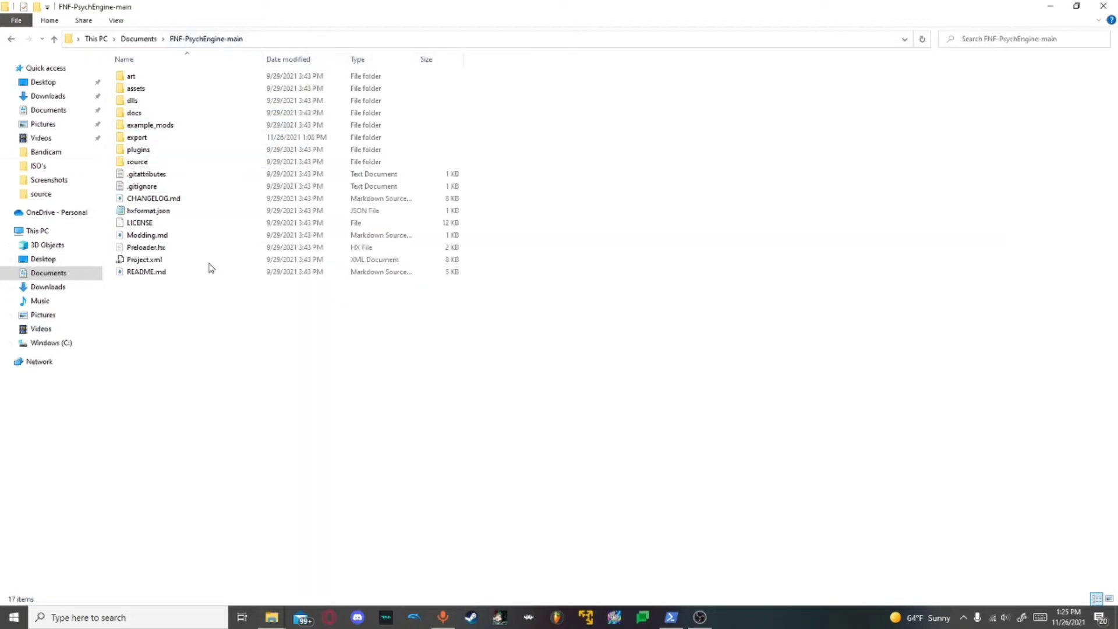
# Paste icon-emerald.png into assets\preload\images\icons of FNF-PsychEngine-main and return to the project's main folder.
pyautogui.doubleClick(162, 90)
pyautogui.doubleClick(155, 100)
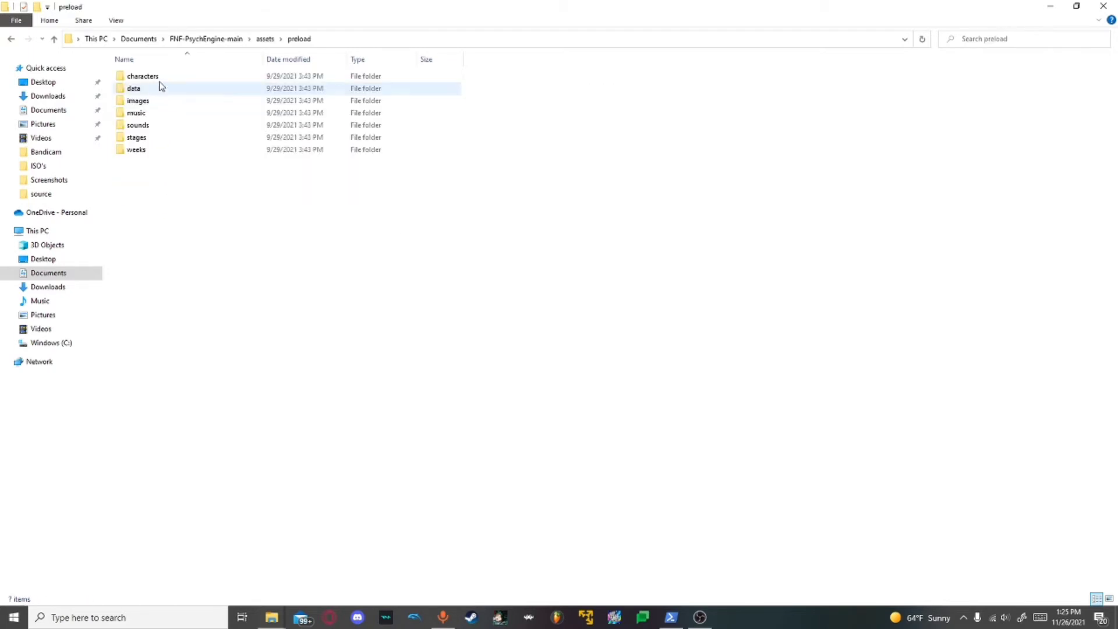
pyautogui.doubleClick(152, 100)
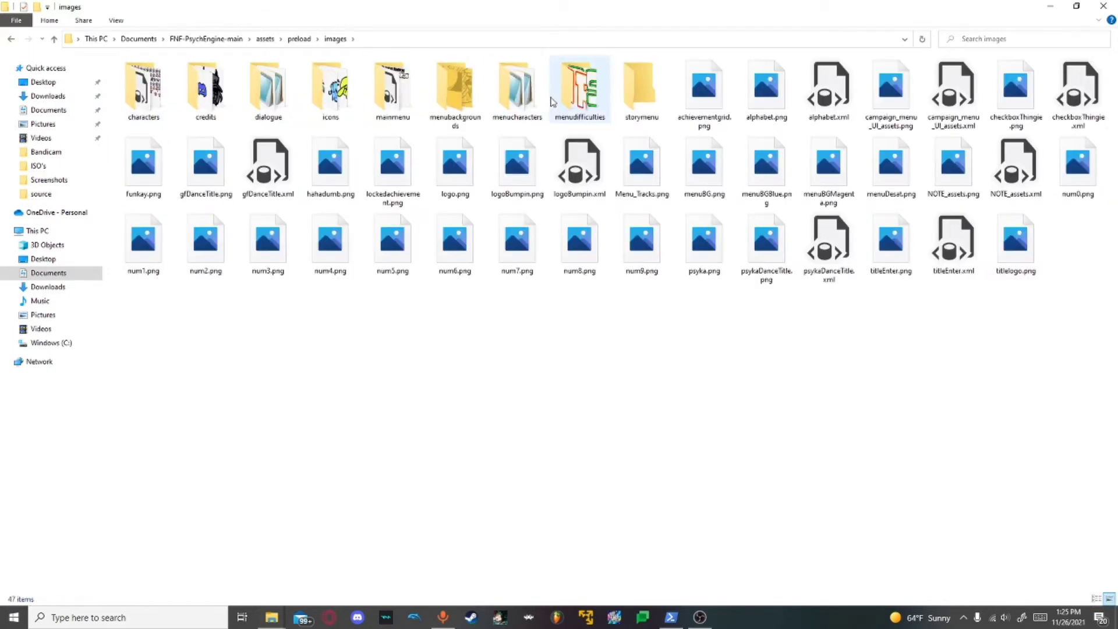
pyautogui.doubleClick(326, 93)
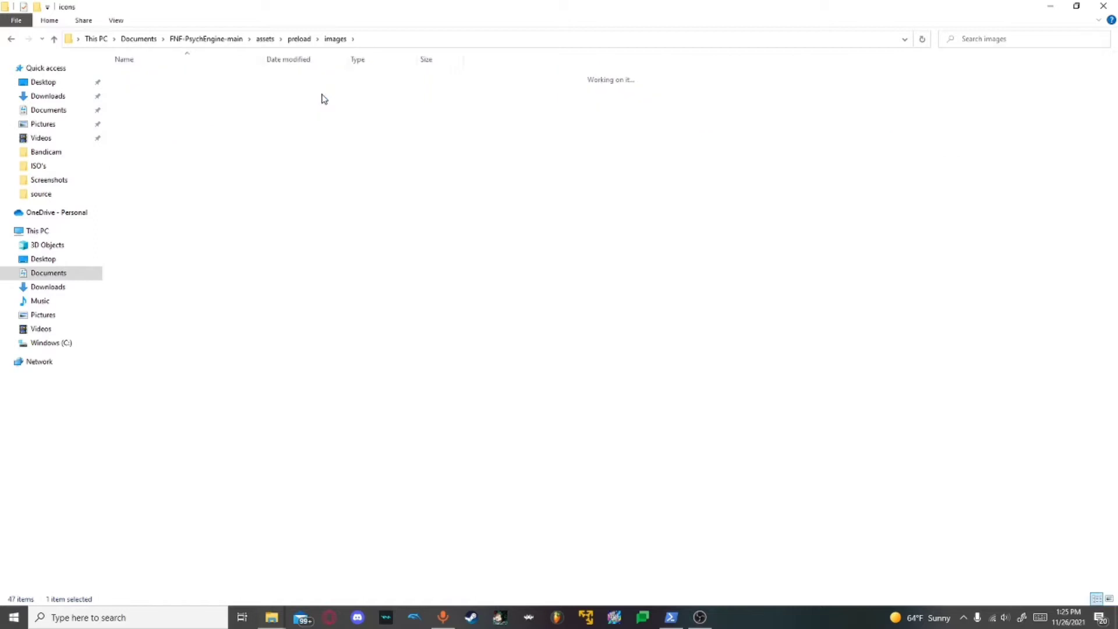
pyautogui.rightClick(458, 304)
pyautogui.click(485, 386)
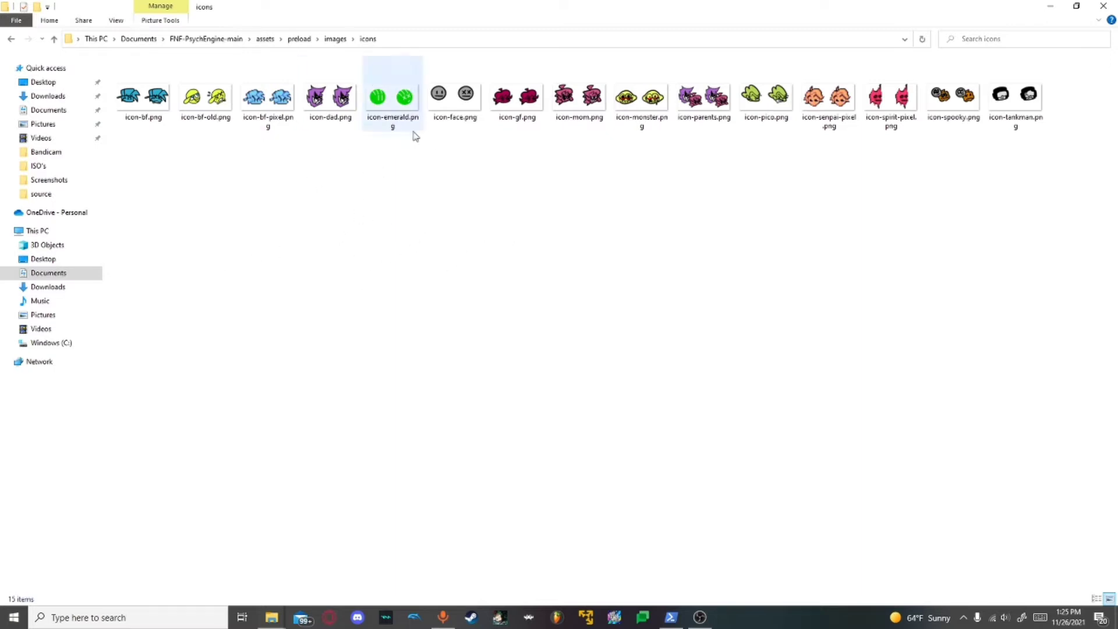
pyautogui.moveTo(373, 122)
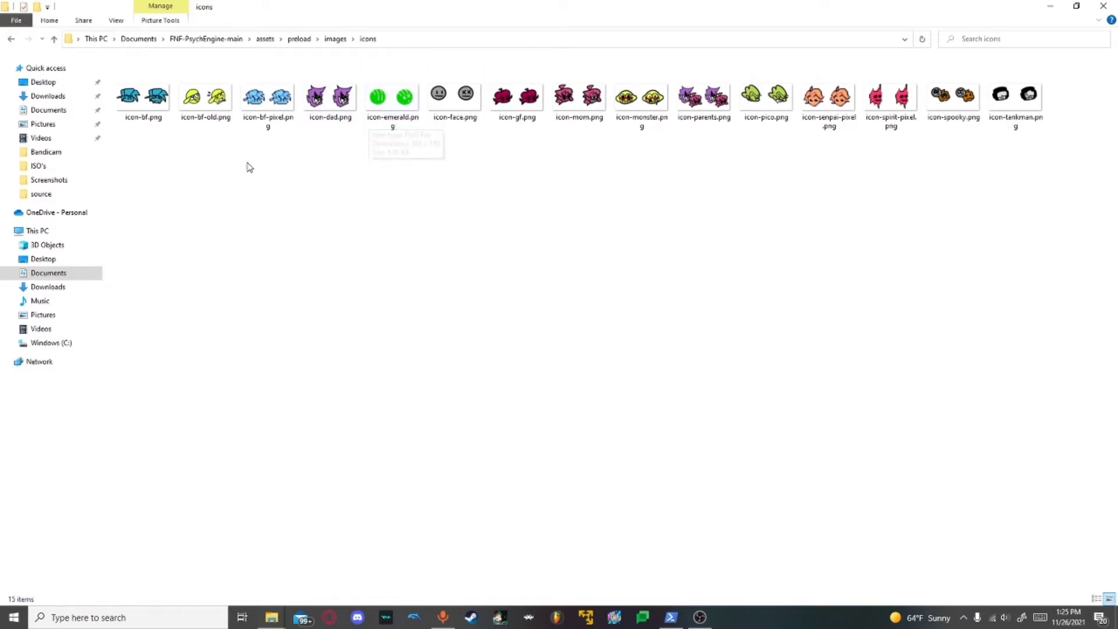
pyautogui.click(207, 39)
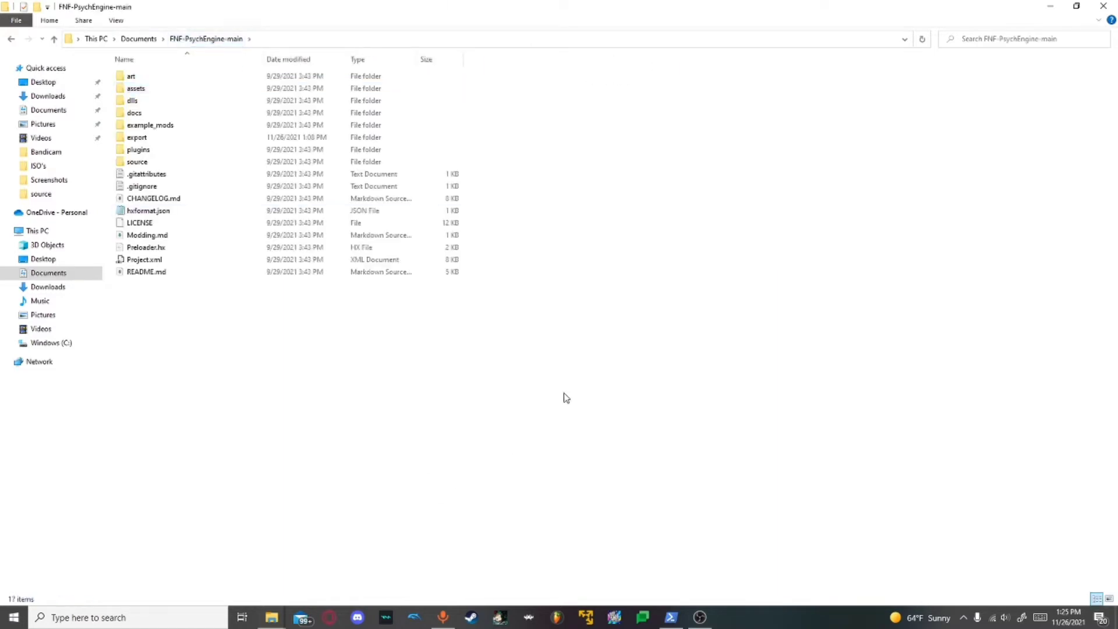
# View the character sprite files in VS-427emerald-Source-Code's assets\shared\images\characters folder and close that window.
pyautogui.click(245, 589)
pyautogui.moveTo(271, 620)
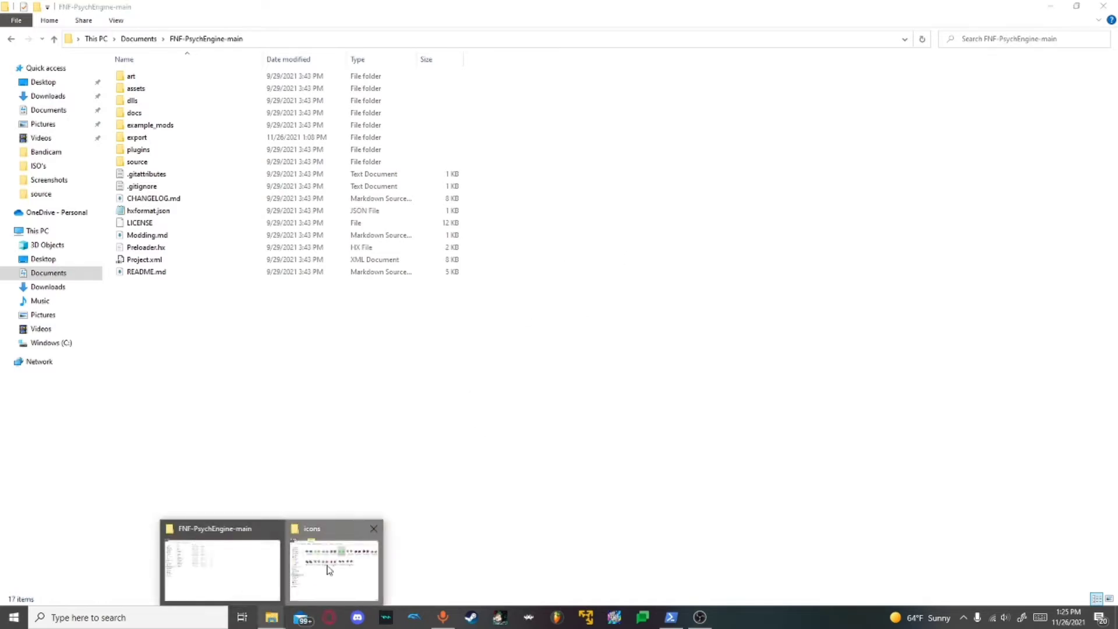
pyautogui.click(303, 568)
pyautogui.click(565, 92)
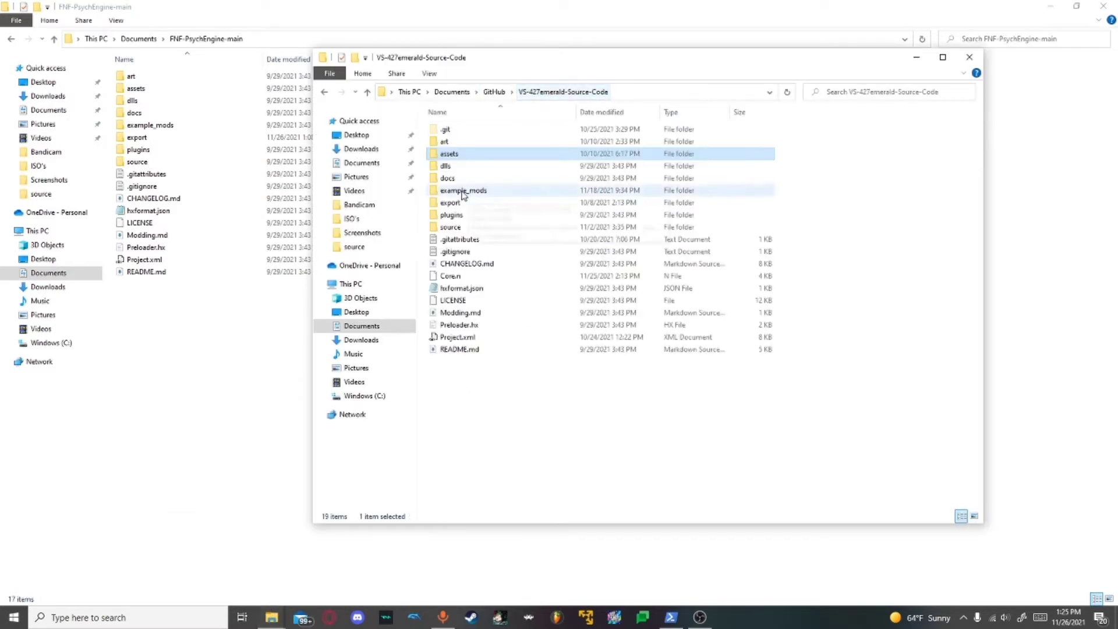
pyautogui.doubleClick(483, 157)
pyautogui.doubleClick(486, 167)
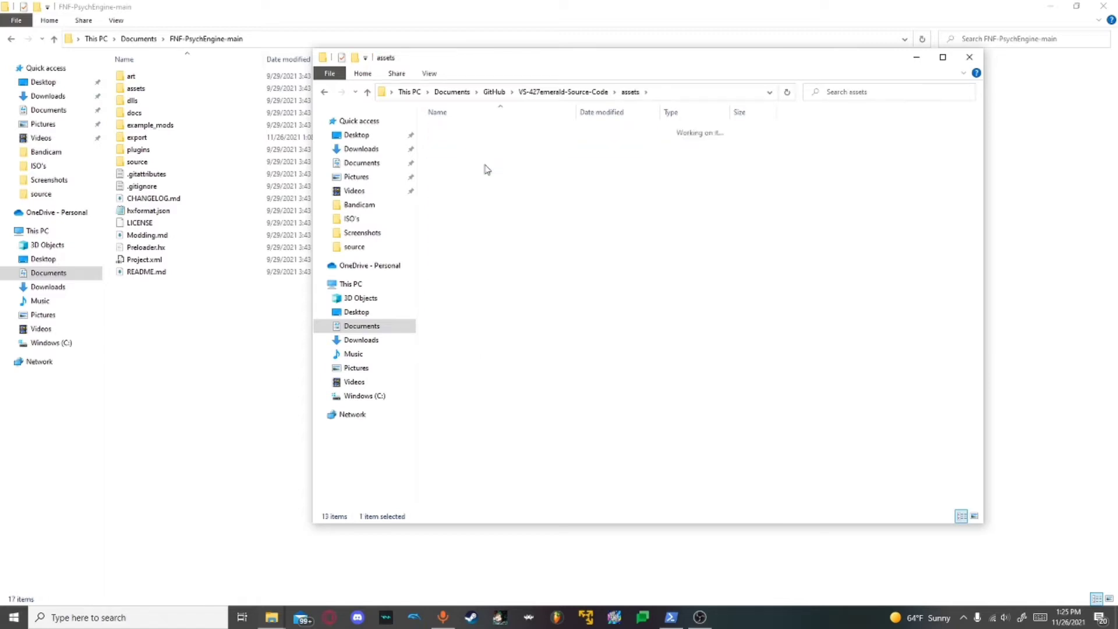
pyautogui.doubleClick(484, 131)
pyautogui.click(476, 143)
pyautogui.doubleClick(477, 142)
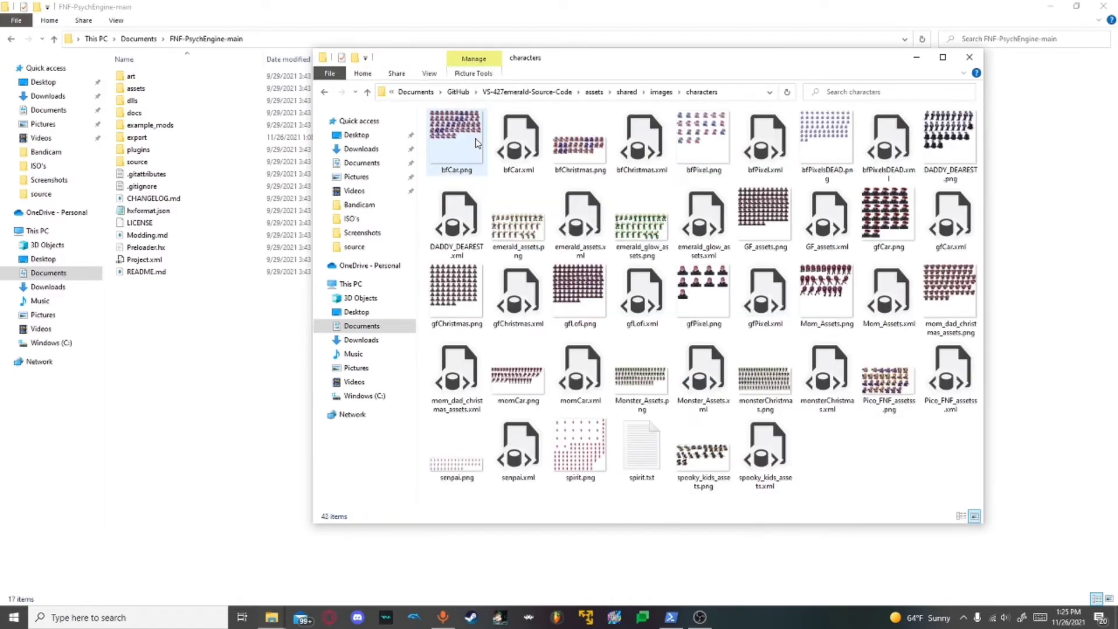
pyautogui.click(969, 57)
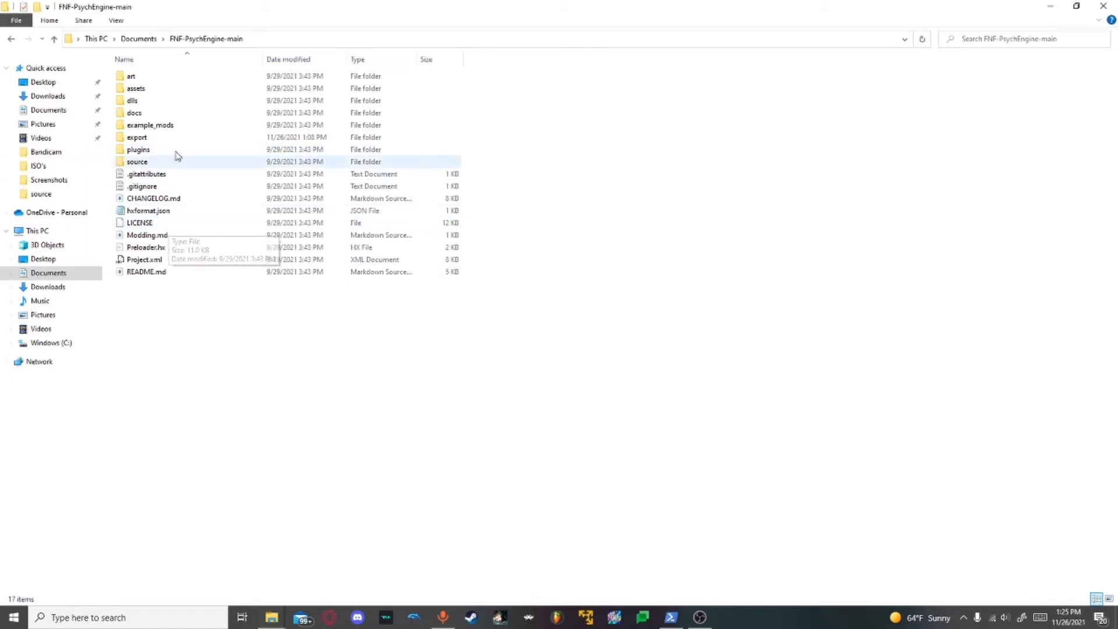
# Open Windows PowerShell in the FNF-PsychEngine-main folder and compile and launch the game with "lime test windows -debug".
pyautogui.click(16, 21)
pyautogui.click(78, 76)
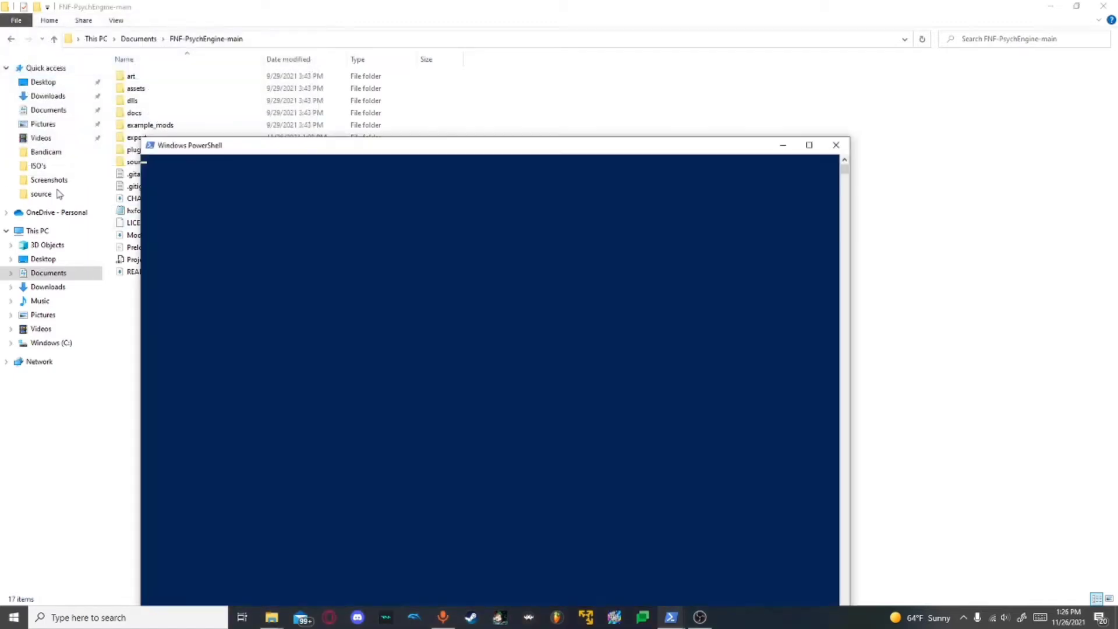
pyautogui.moveTo(434, 150); pyautogui.dragTo(426, 43)
pyautogui.write('lime test windows -debug')
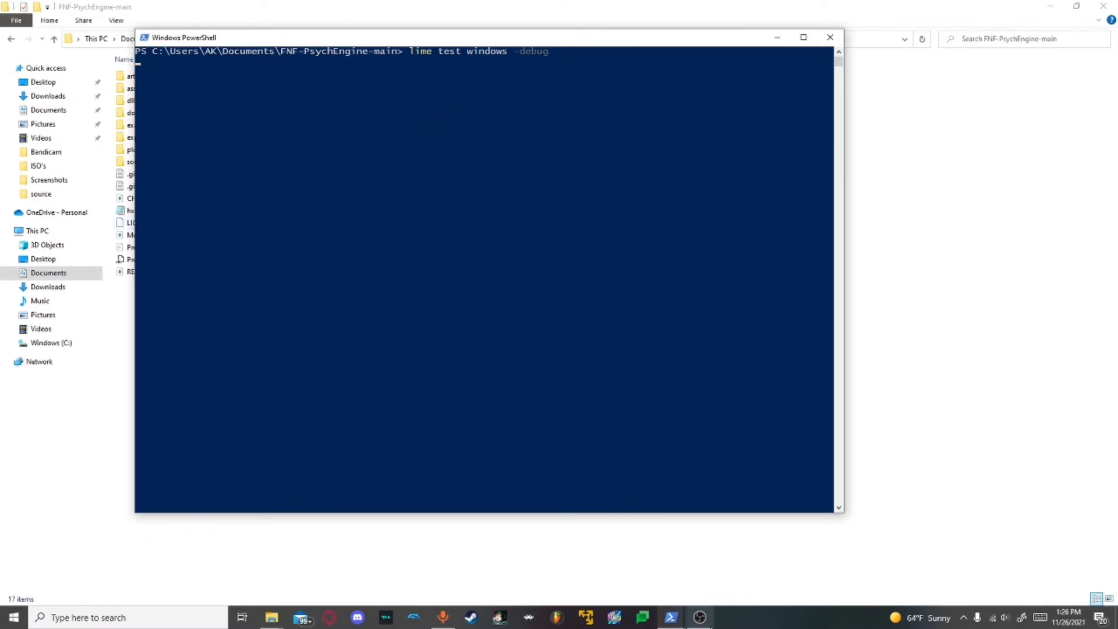
pyautogui.click(699, 618)
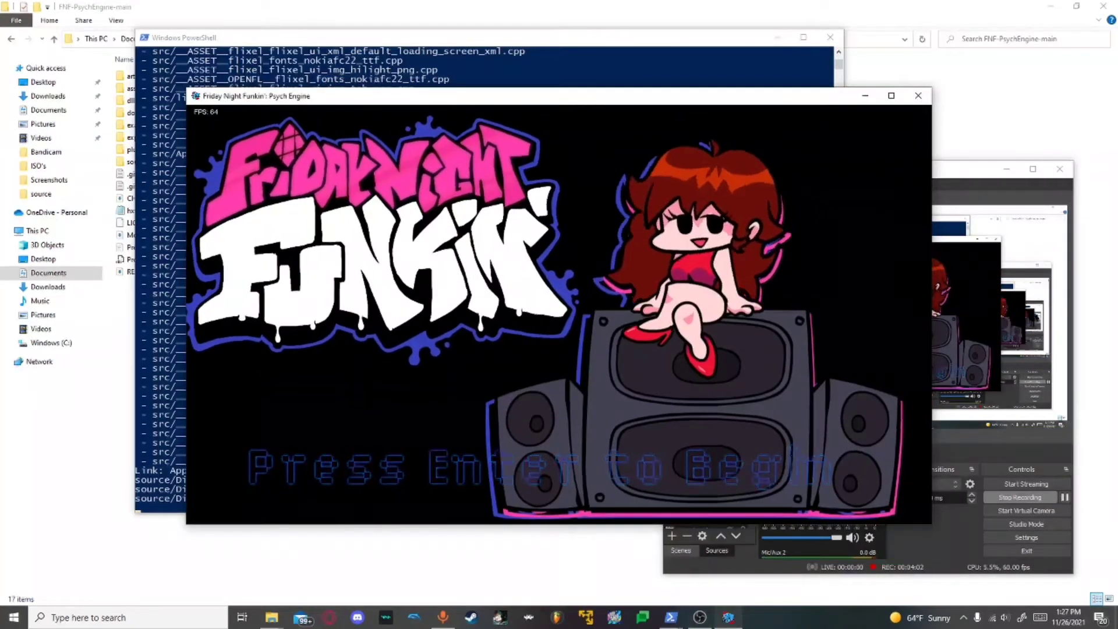
# Enter the game's main menu from the title screen and look through its entries.
pyautogui.press('Return')
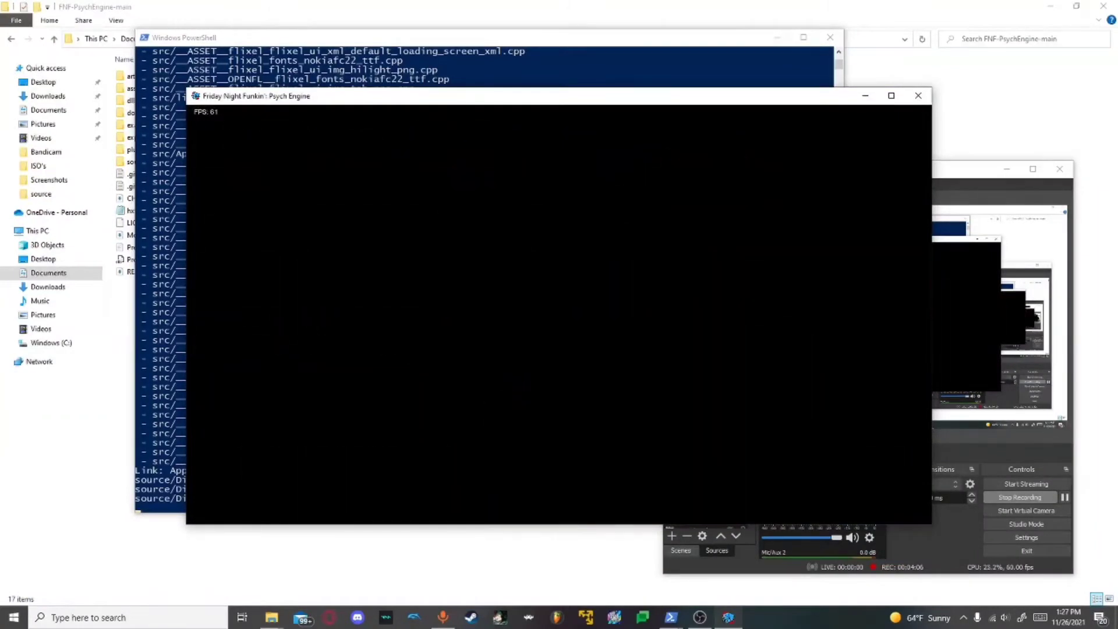
pyautogui.press('Down')
pyautogui.press('Down')
pyautogui.press('Down')
pyautogui.press('Up')
pyautogui.press('Up')
pyautogui.press('Up')
pyautogui.press('Escape')
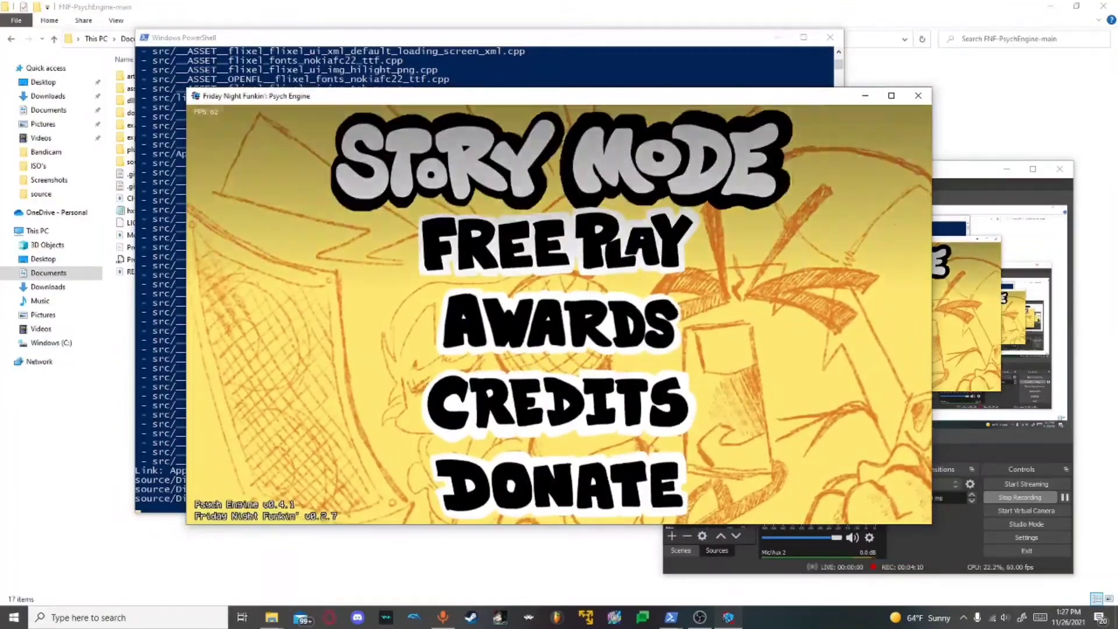
# Select Character Editor in the game's list of editors and open it.
pyautogui.press('Down')
pyautogui.press('Down')
pyautogui.press('Down')
pyautogui.press('Down')
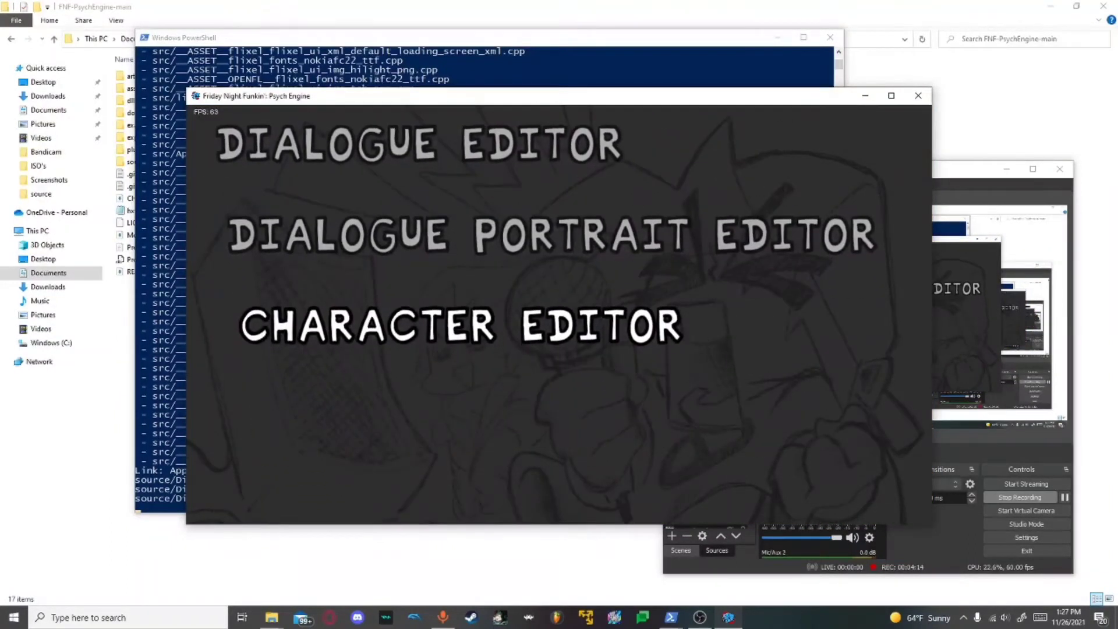
pyautogui.press('Up')
pyautogui.press('Up')
pyautogui.press('Down')
pyautogui.press('Down')
pyautogui.press('Return')
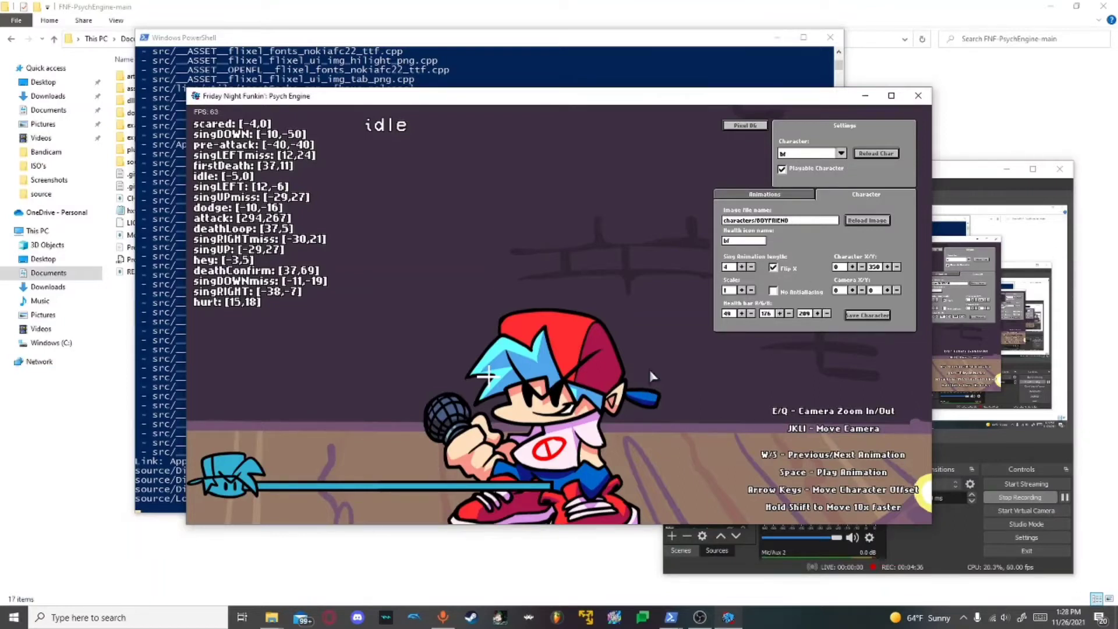
# Switch to File Explorer and open characterList.txt from FNF-PsychEngine-main's assets\preload\data folder.
pyautogui.click(598, 550)
pyautogui.doubleClick(146, 92)
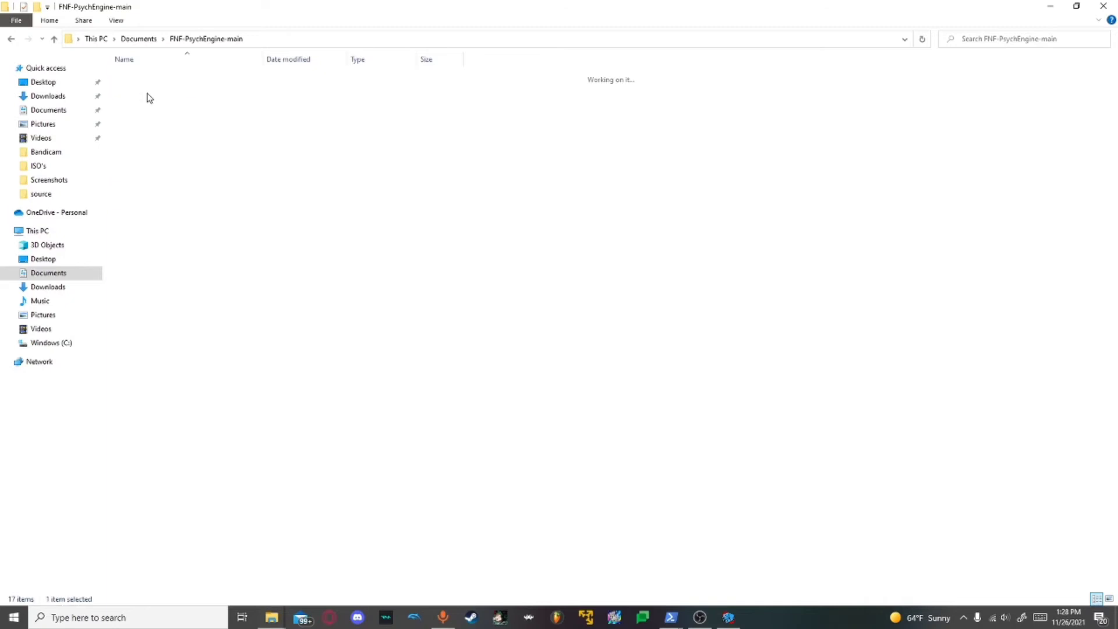
pyautogui.doubleClick(153, 107)
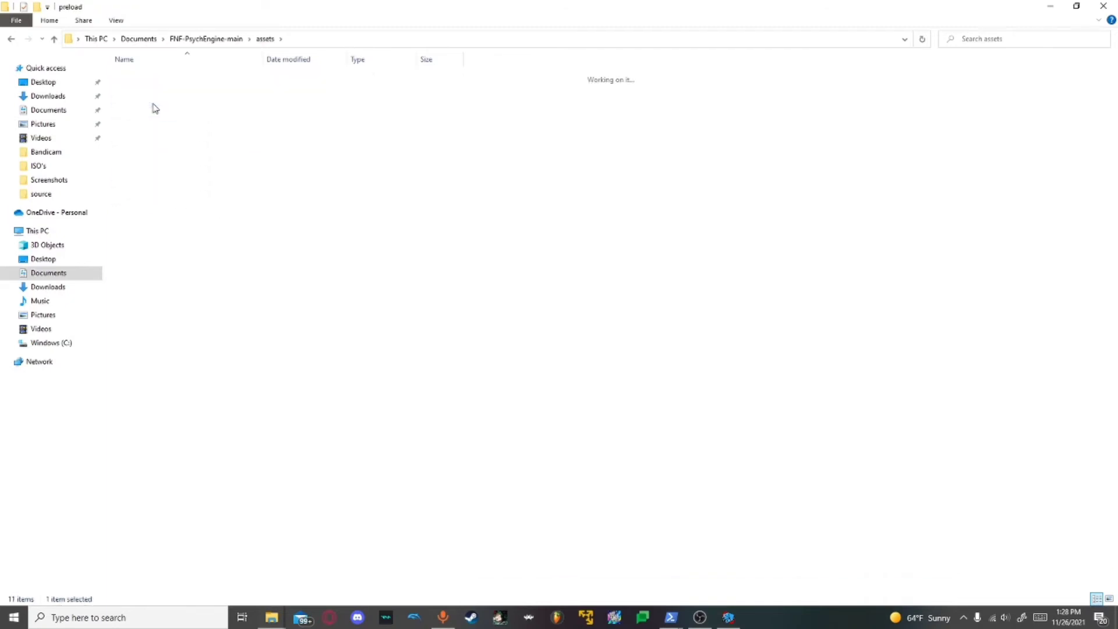
pyautogui.doubleClick(161, 90)
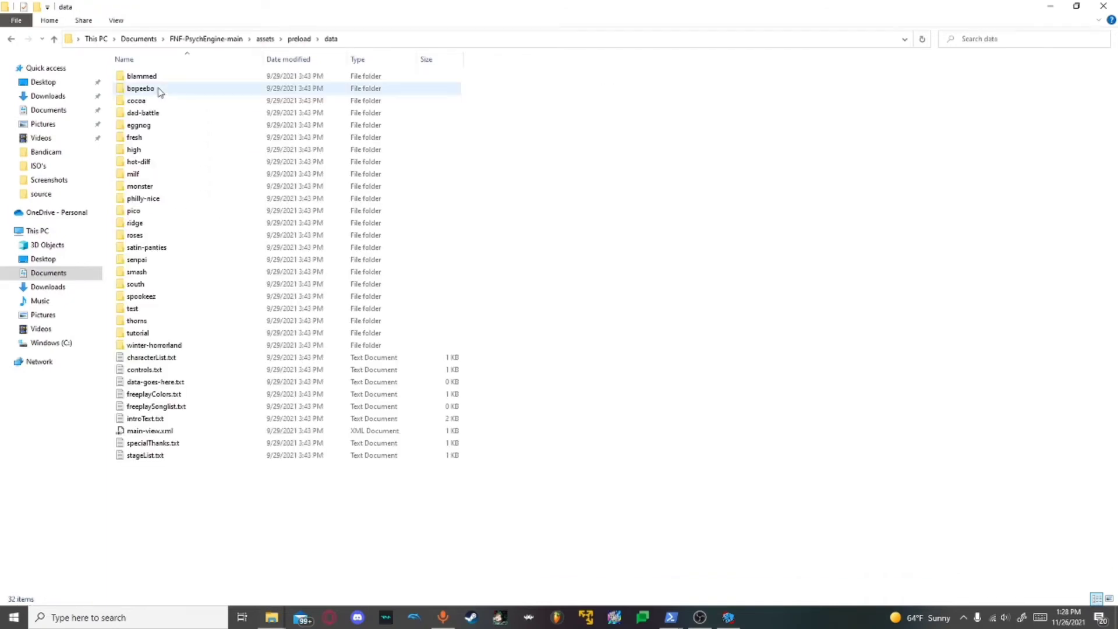
pyautogui.doubleClick(163, 356)
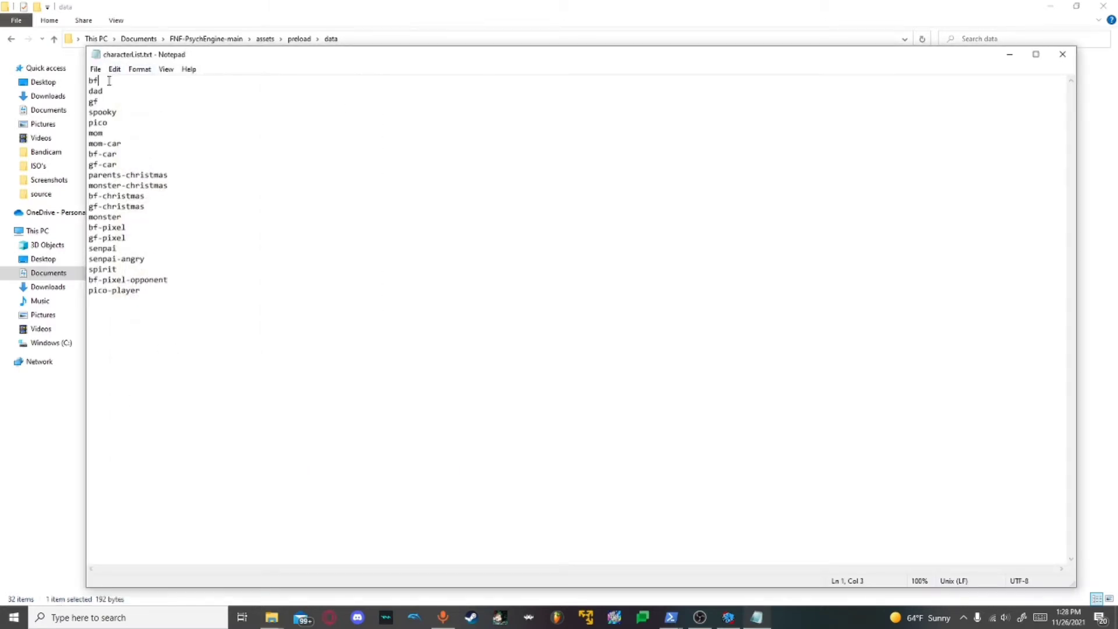
# Add emerald on a new line below bf in the character list, save the file and close it.
pyautogui.press('Return')
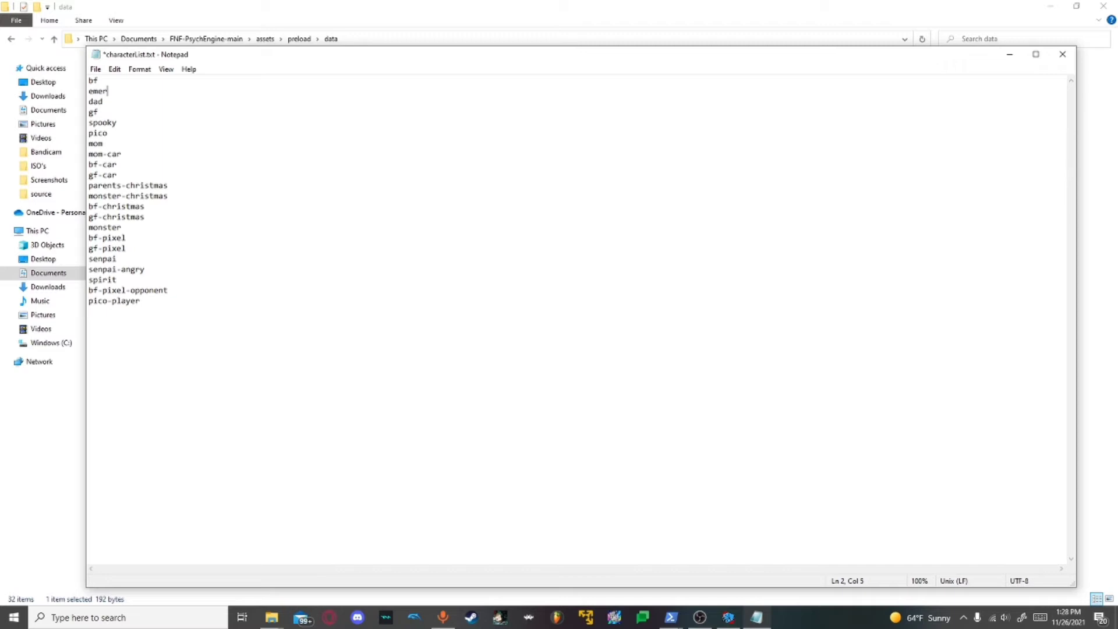
pyautogui.click(96, 69)
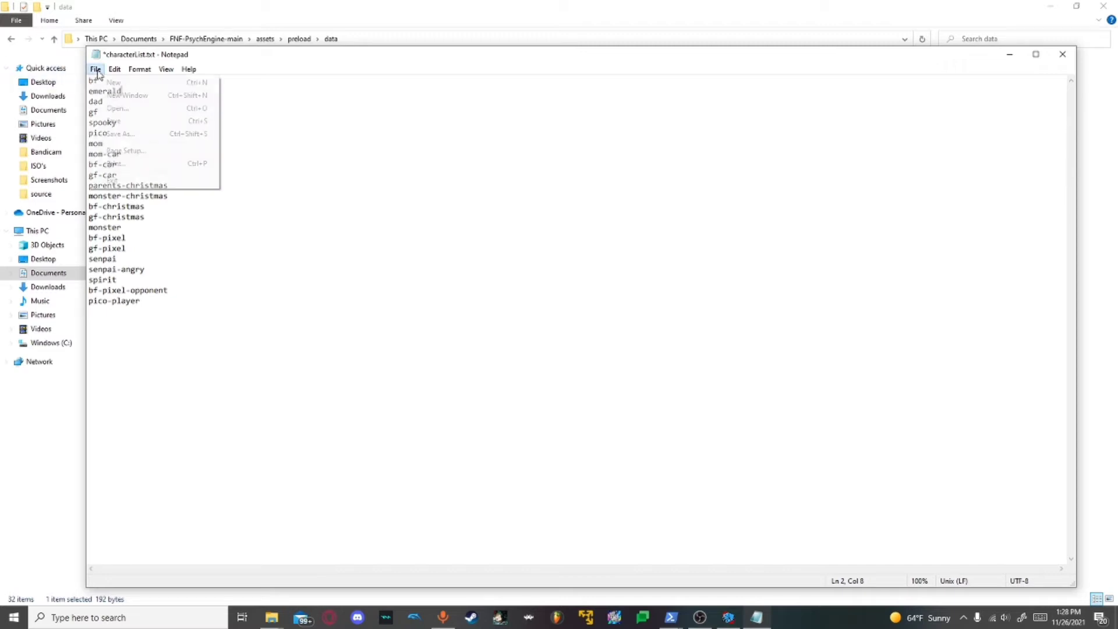
pyautogui.click(110, 120)
pyautogui.click(1062, 55)
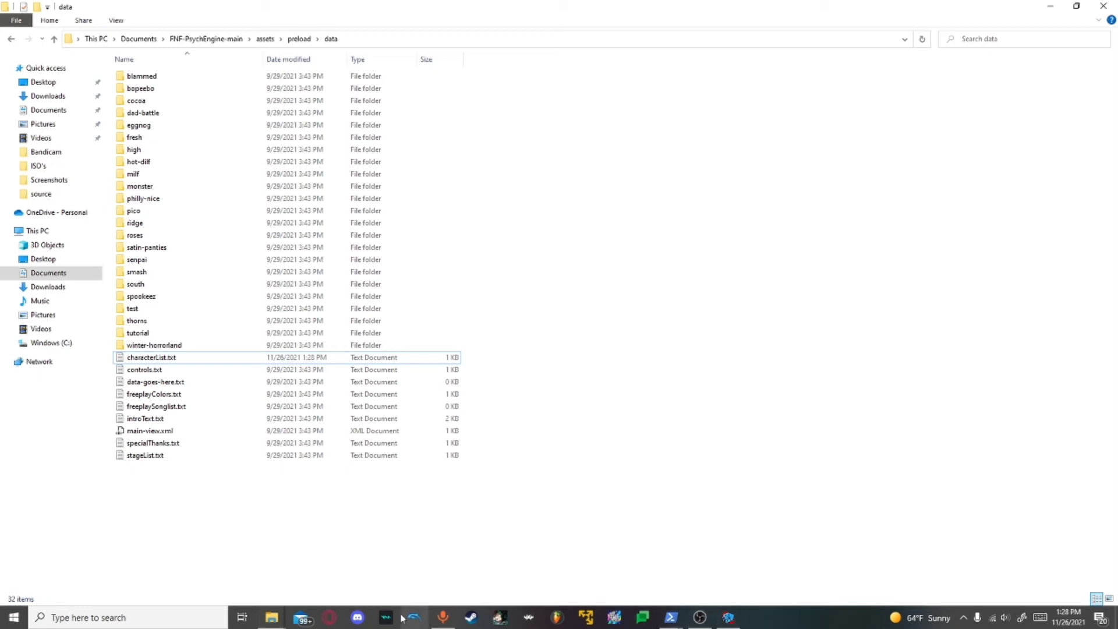
# Switch back to the game's Character Editor, set the image file name to characters/emerald_assets and reload the image.
pyautogui.click(728, 617)
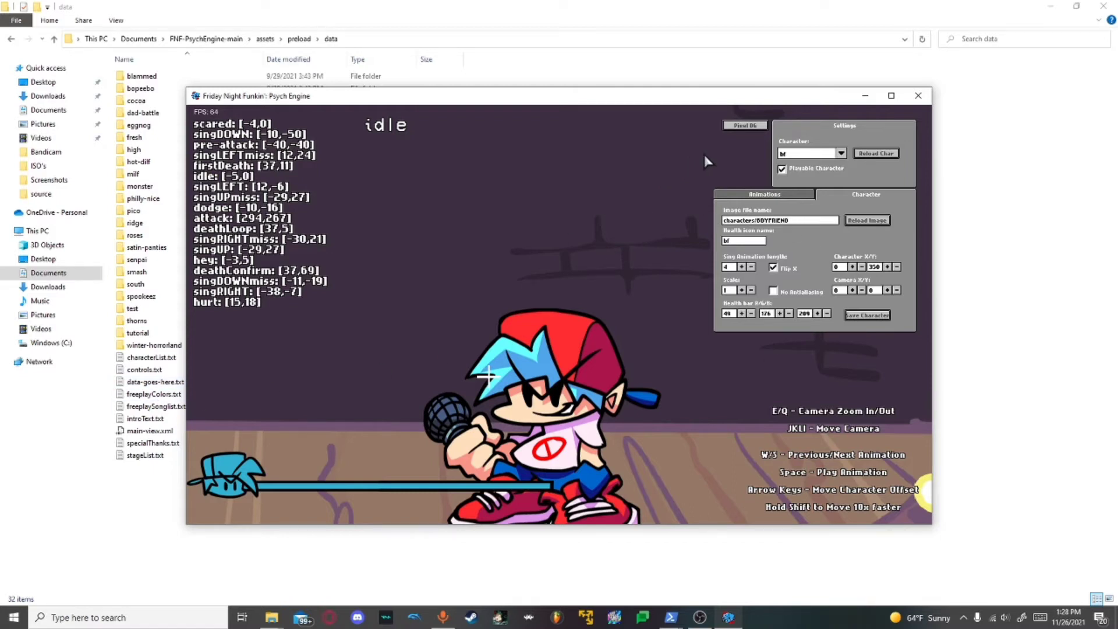
pyautogui.click(809, 221)
pyautogui.click(850, 225)
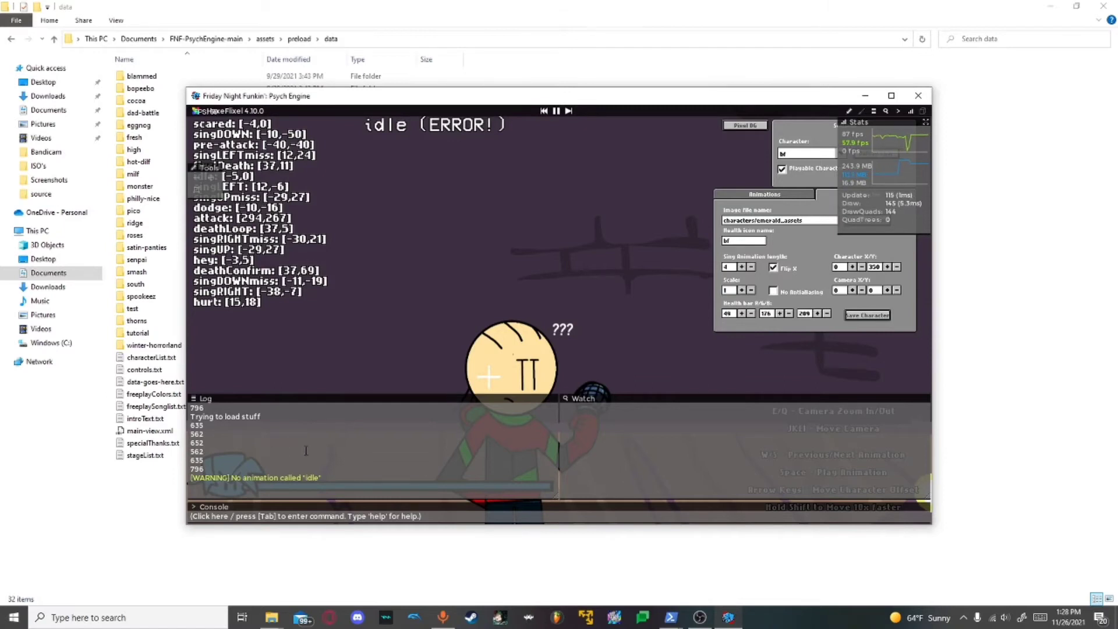
pyautogui.press('`')
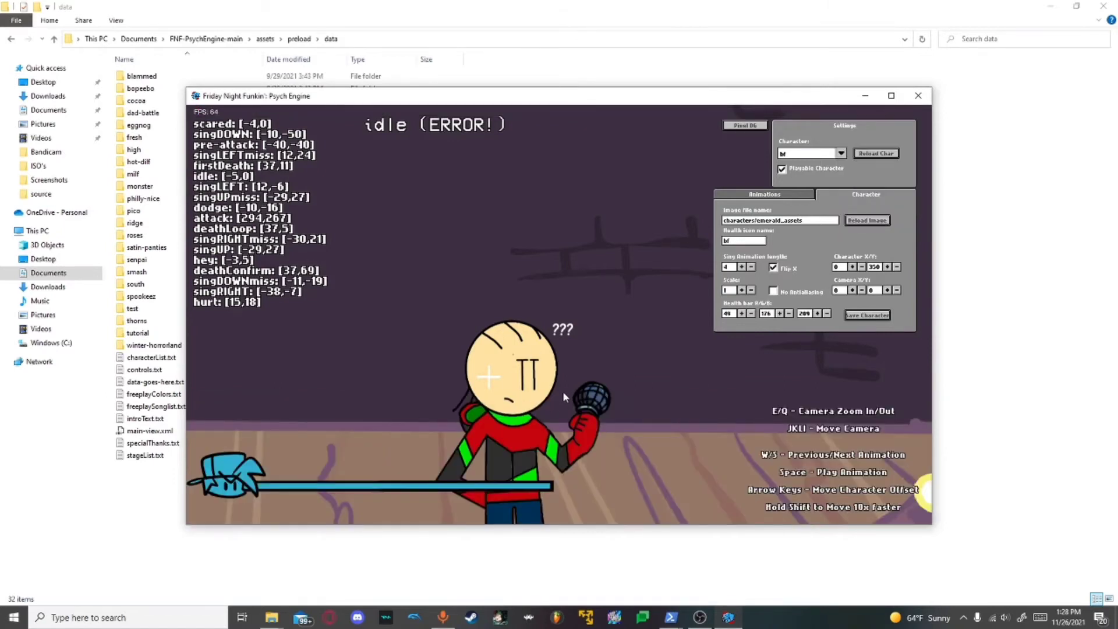
# Select the singLEFT animation and shift its offset to [12,-7].
pyautogui.press('s')
pyautogui.press('`')
pyautogui.press('Up')
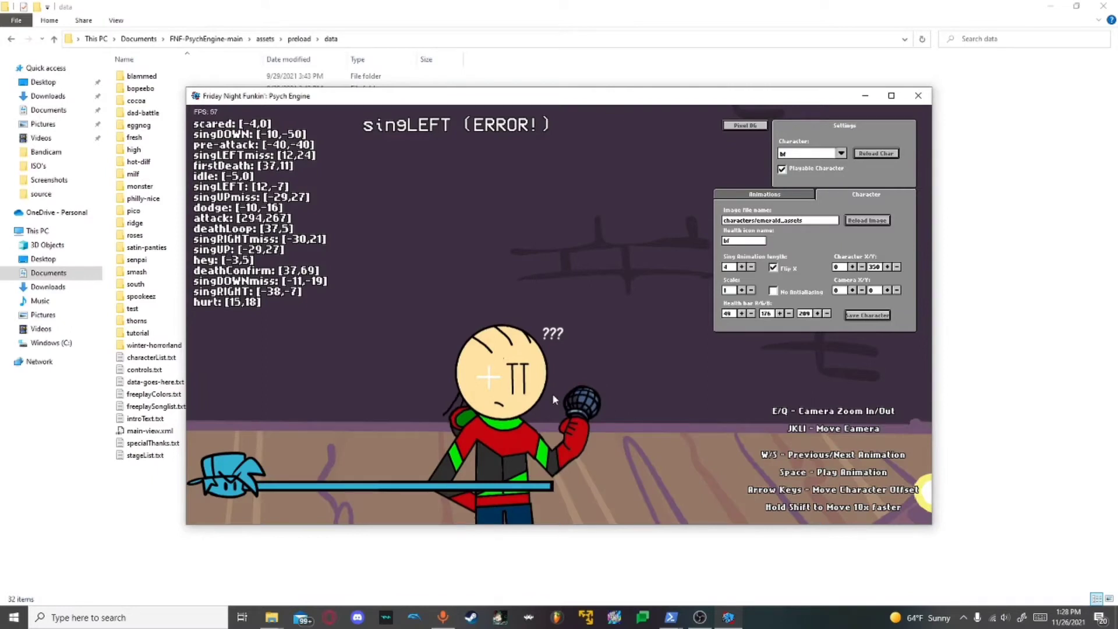
pyautogui.press('j')
pyautogui.press('k')
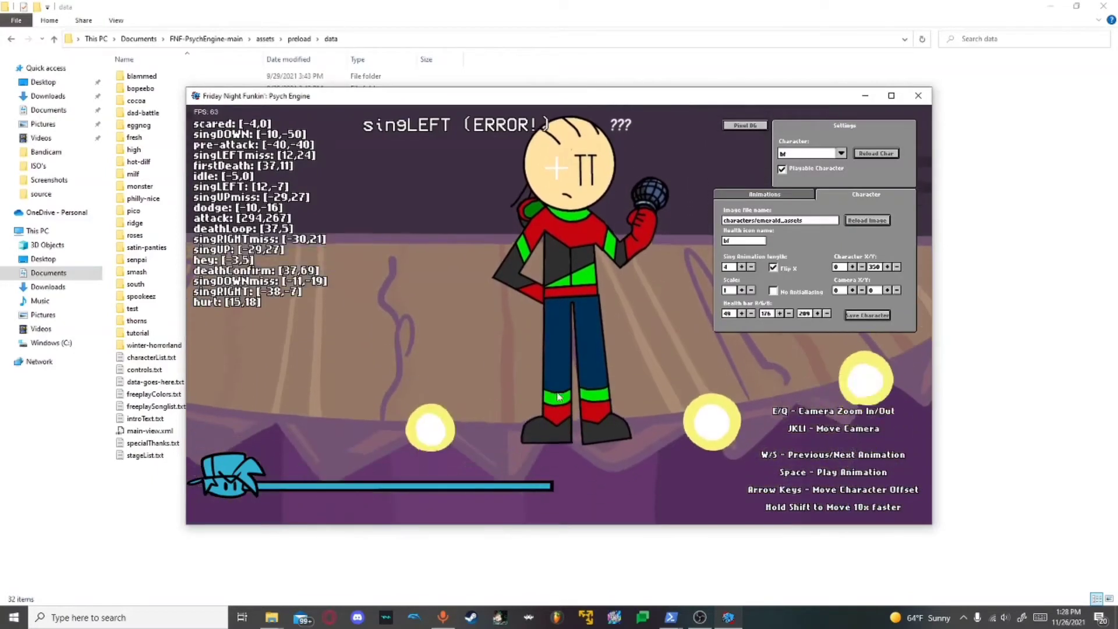
pyautogui.press('i')
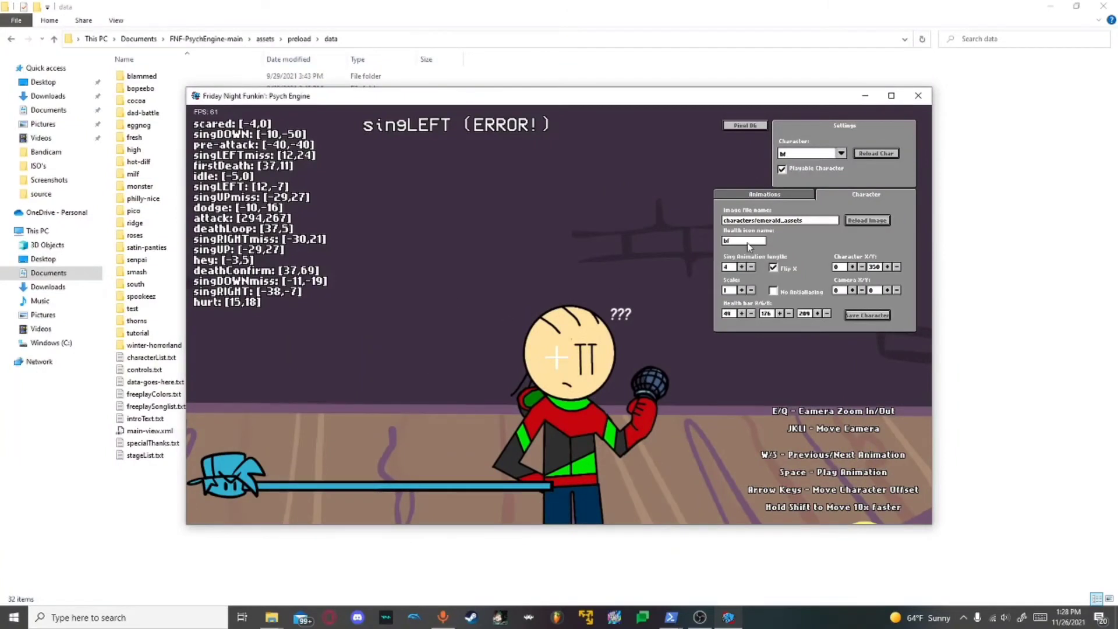
# Set the character's Y position to 200 in the character settings.
pyautogui.click(766, 198)
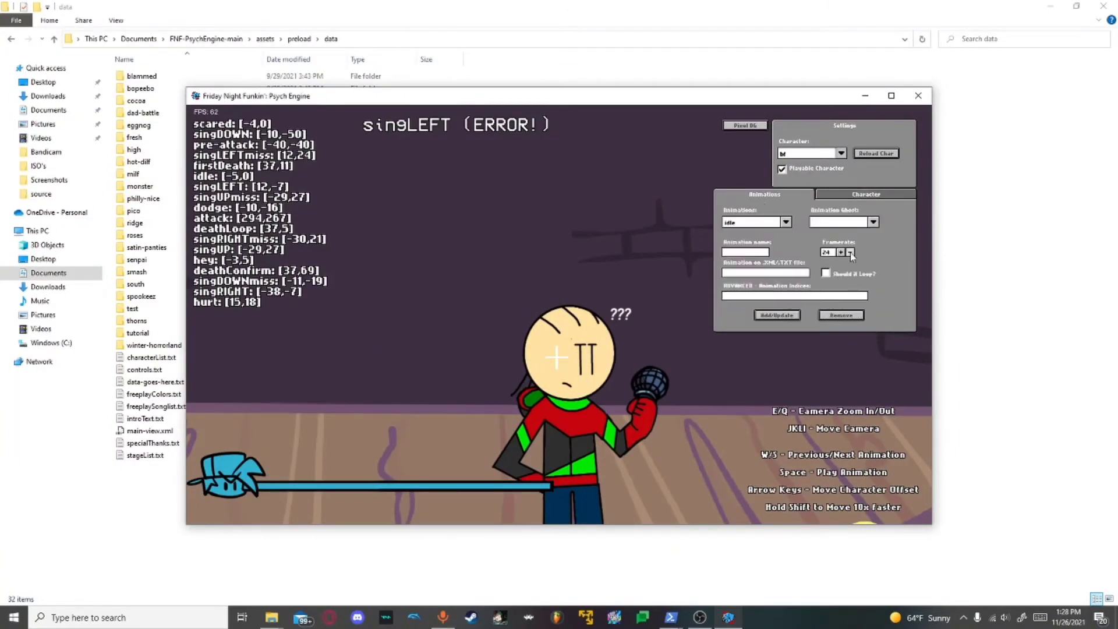
pyautogui.click(845, 198)
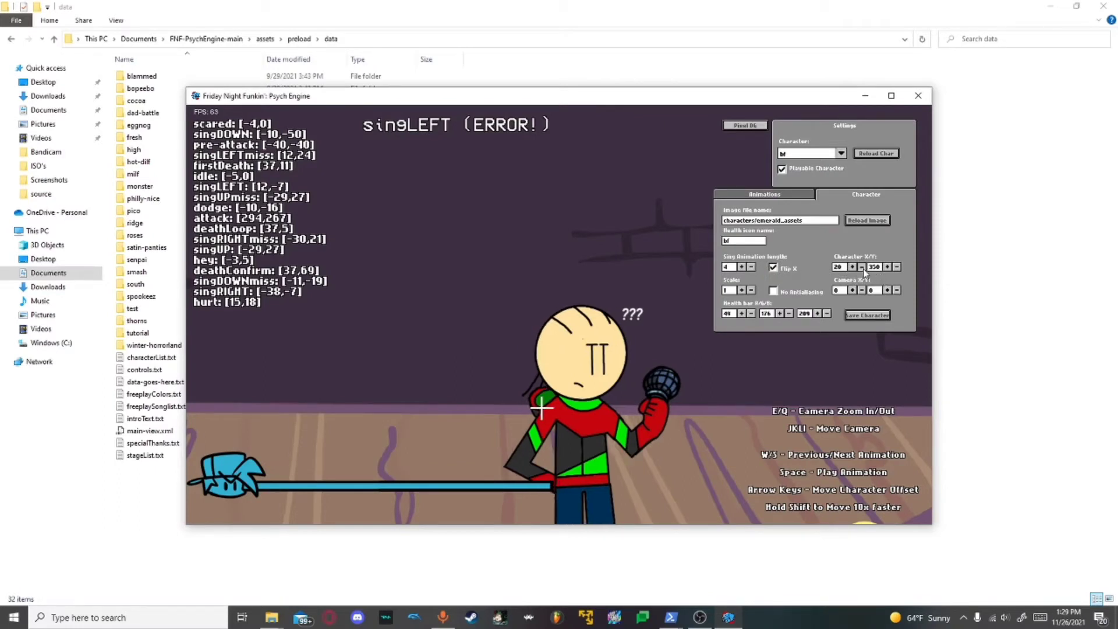
pyautogui.click(897, 267)
pyautogui.click(897, 267)
pyautogui.click(897, 268)
pyautogui.click(897, 267)
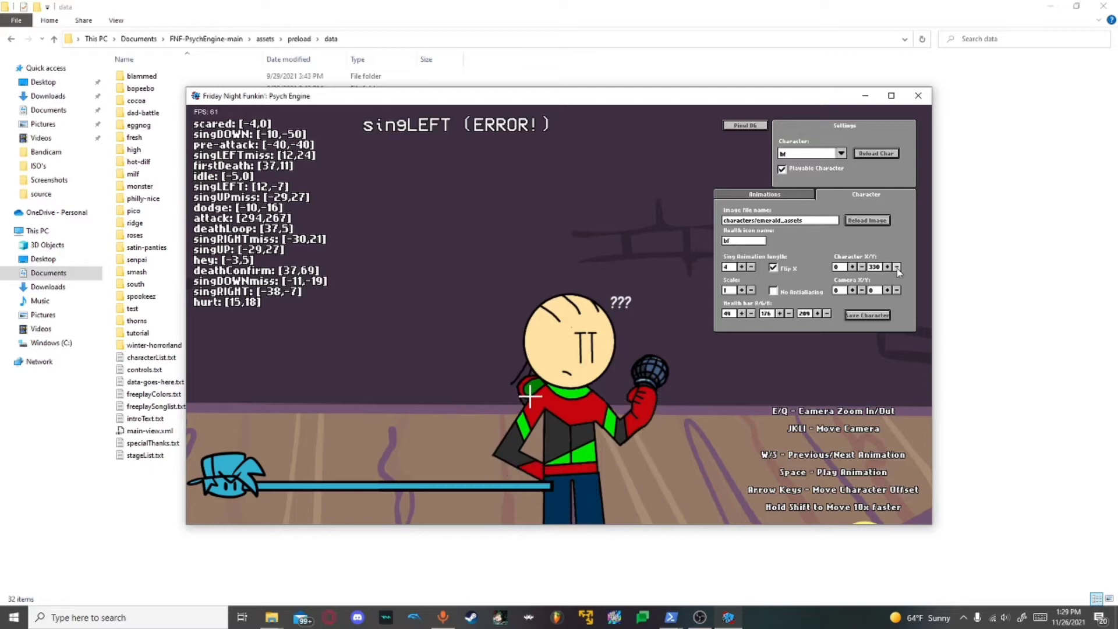
pyautogui.click(896, 268)
pyautogui.click(897, 268)
pyautogui.click(897, 267)
pyautogui.click(897, 268)
pyautogui.click(896, 268)
pyautogui.click(897, 268)
pyautogui.click(897, 267)
pyautogui.click(897, 267)
pyautogui.click(897, 267)
pyautogui.click(897, 268)
pyautogui.click(897, 267)
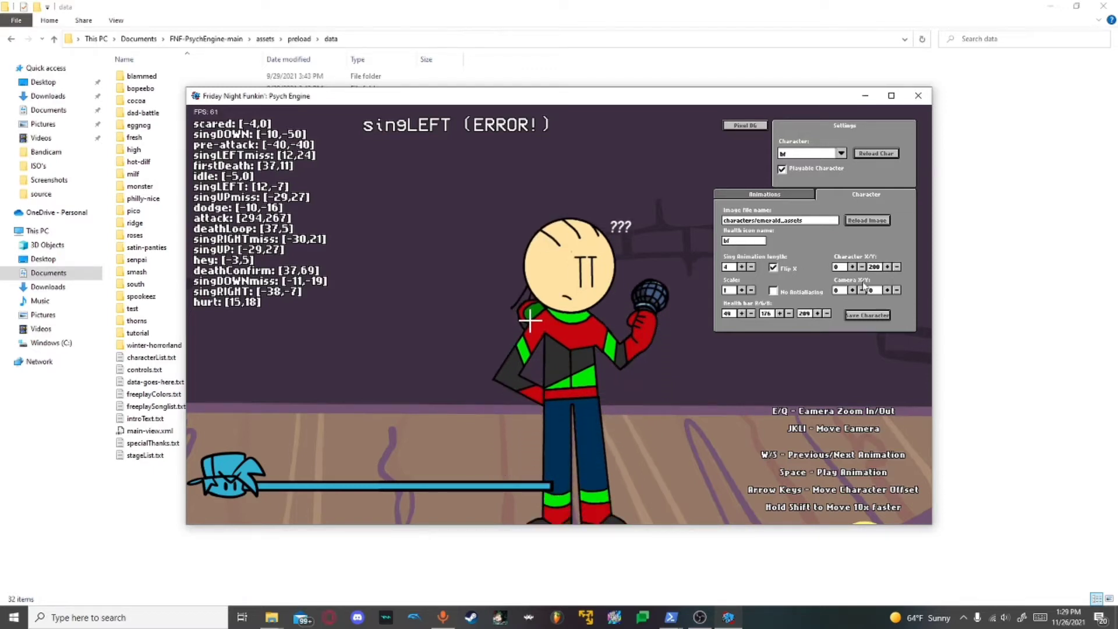
# Set the health icon name to emerald in the character settings.
pyautogui.click(789, 195)
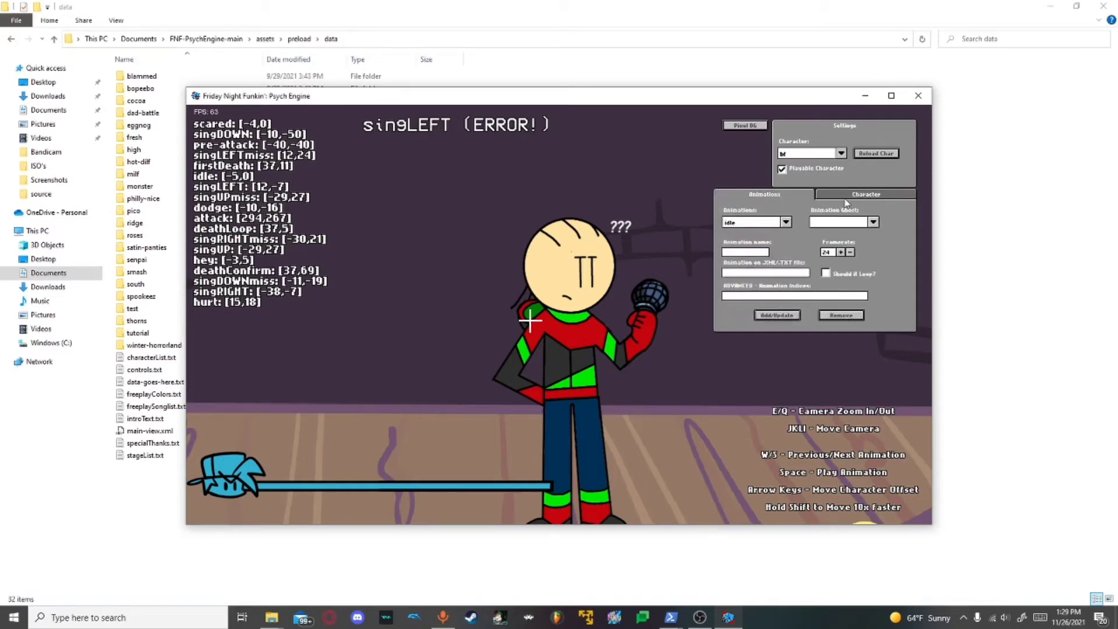
pyautogui.click(845, 198)
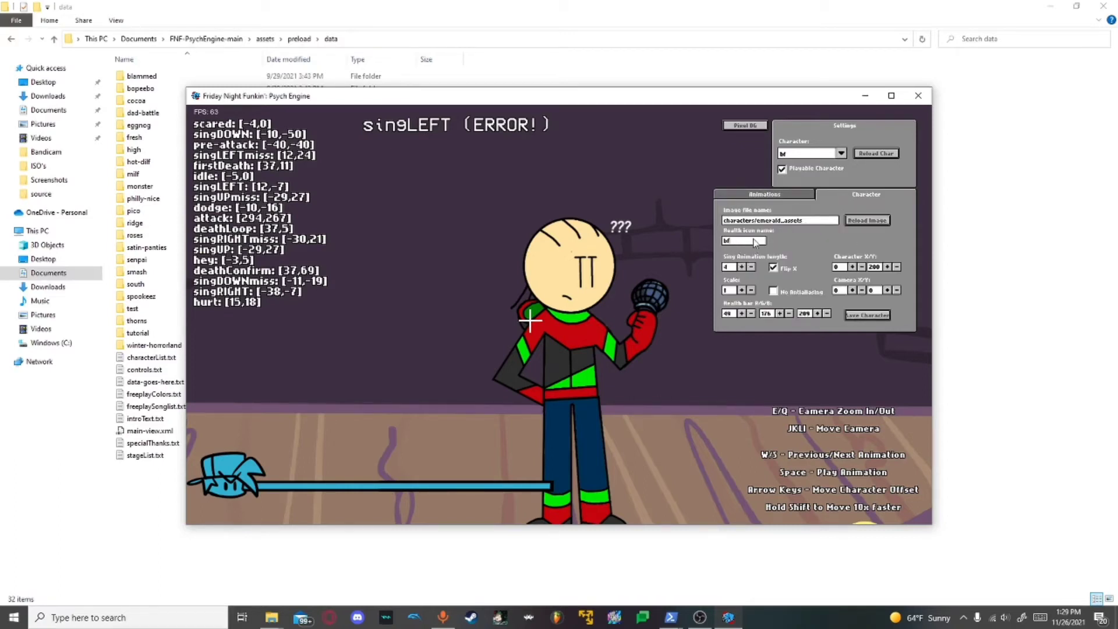
pyautogui.press('BackSpace')
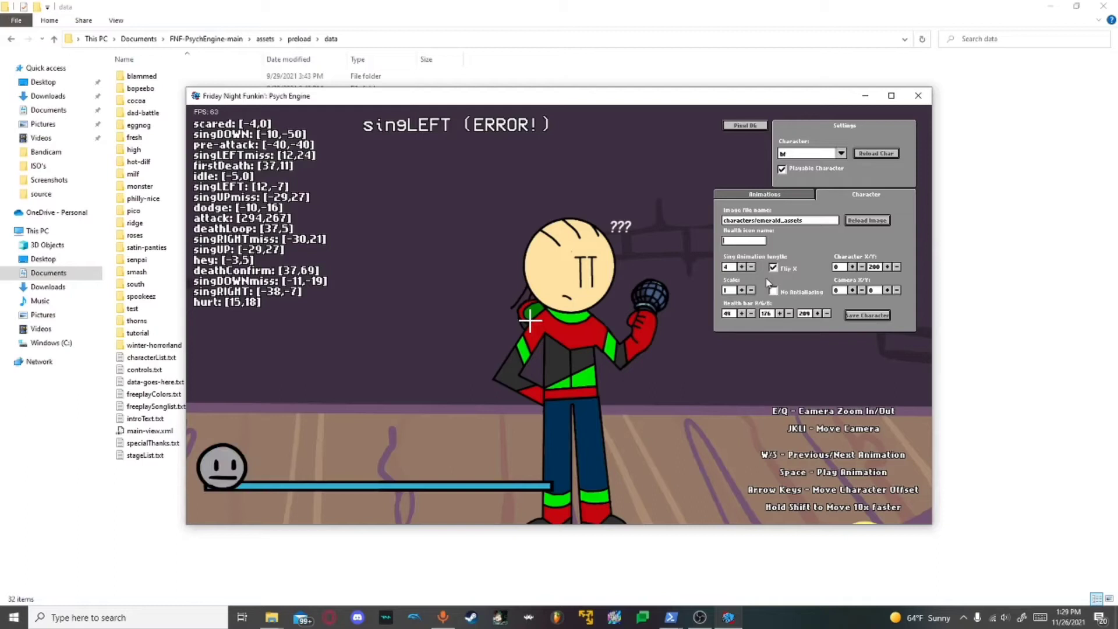
pyautogui.write('emerald')
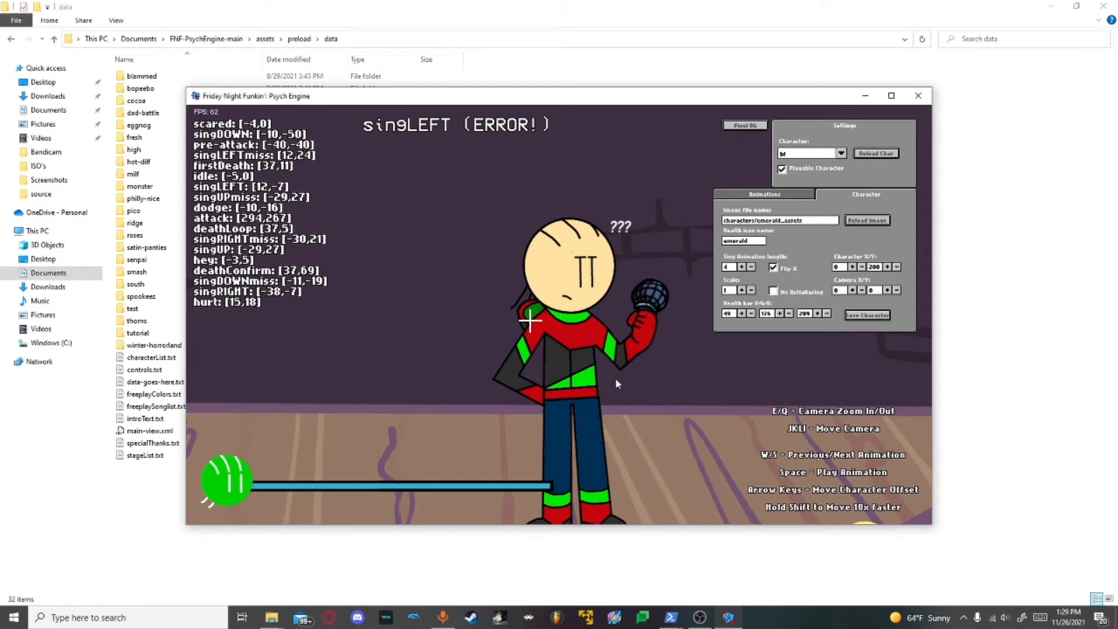
# Set the health bar colour to red 229, green 255 and blue 255.
pyautogui.click(742, 315)
pyautogui.click(741, 315)
pyautogui.click(741, 315)
pyautogui.click(741, 315)
pyautogui.click(741, 315)
pyautogui.click(741, 313)
pyautogui.click(741, 314)
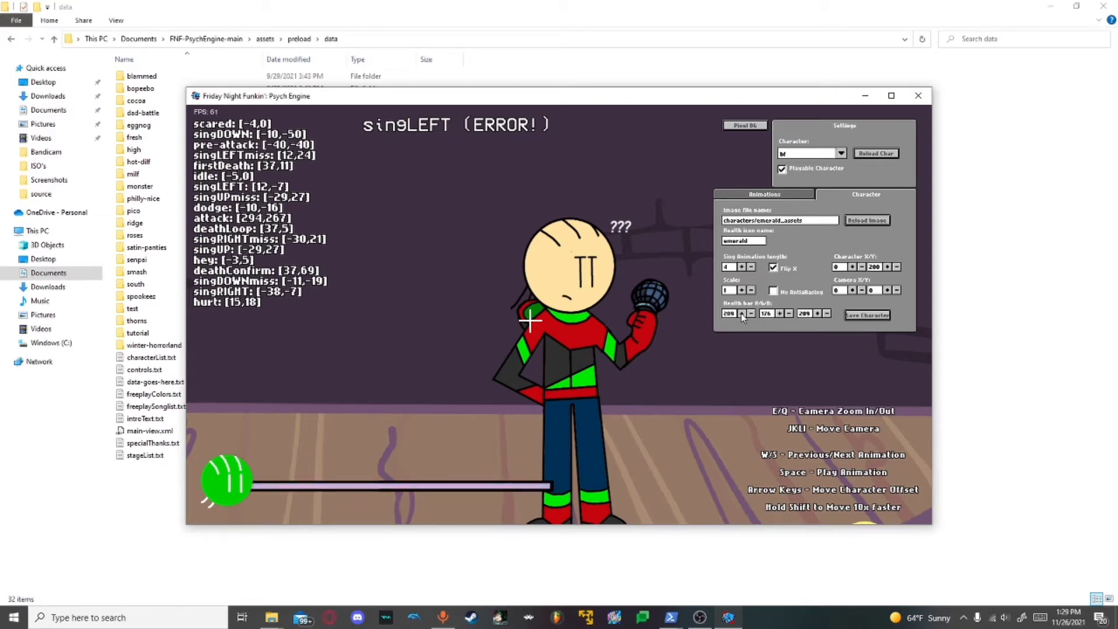
pyautogui.click(781, 314)
pyautogui.click(780, 314)
pyautogui.click(780, 314)
pyautogui.click(780, 315)
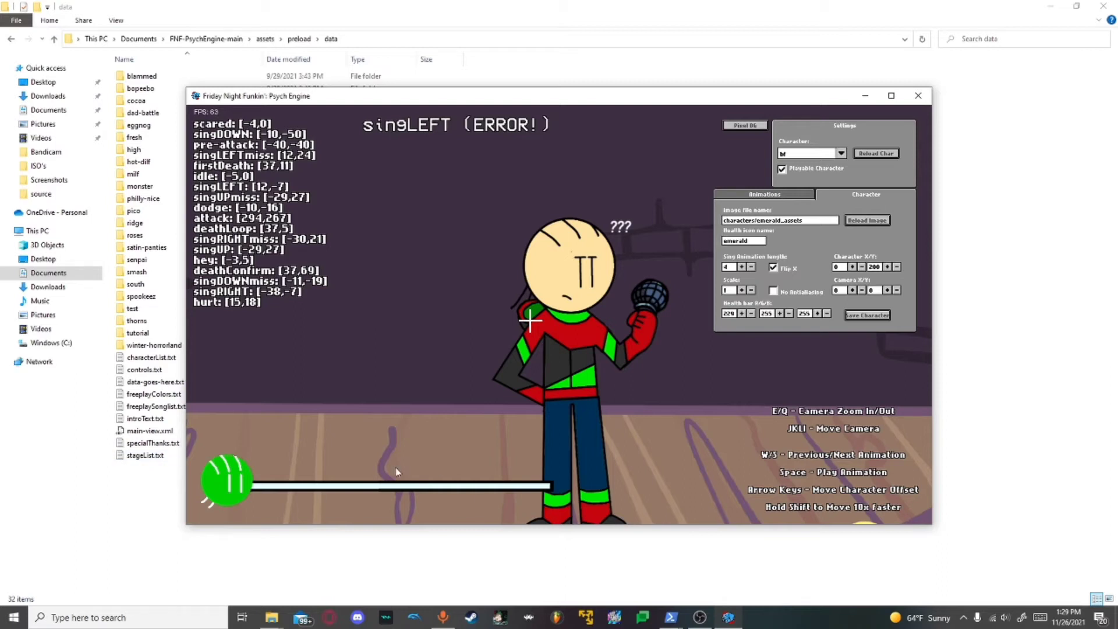
# Try enlarging the character to scale 1.8, and restore the scale to 1.
pyautogui.click(742, 291)
pyautogui.click(742, 291)
pyautogui.click(742, 291)
pyautogui.click(741, 291)
pyautogui.click(742, 291)
pyautogui.click(742, 292)
pyautogui.click(741, 292)
pyautogui.click(741, 291)
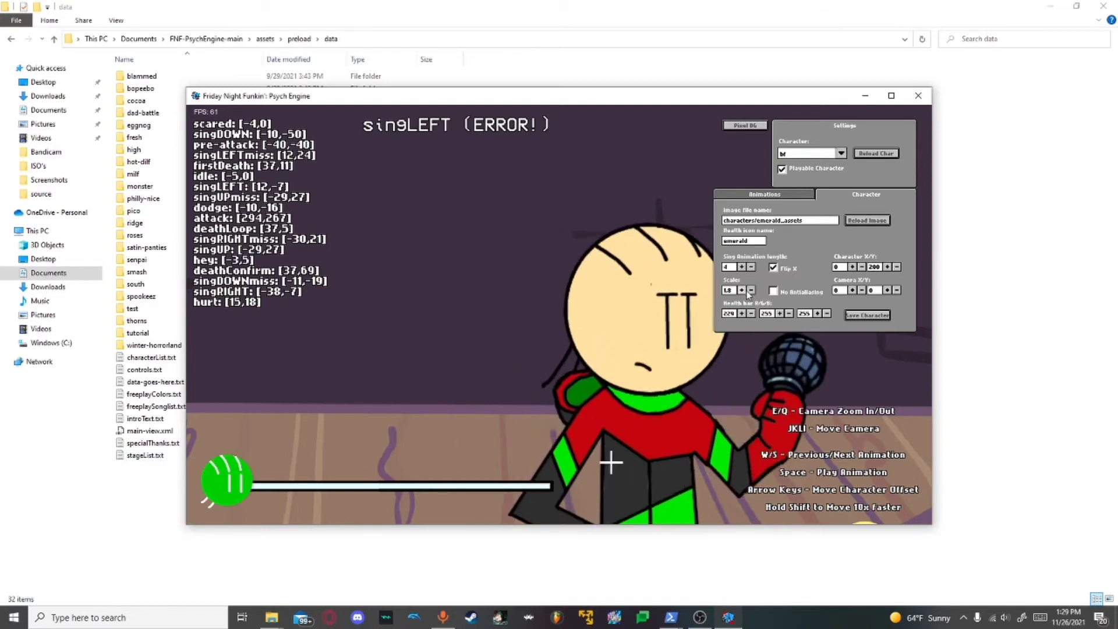
pyautogui.click(750, 291)
pyautogui.click(750, 291)
pyautogui.click(751, 290)
pyautogui.click(751, 291)
pyautogui.click(750, 291)
pyautogui.click(751, 290)
pyautogui.click(751, 290)
pyautogui.click(750, 291)
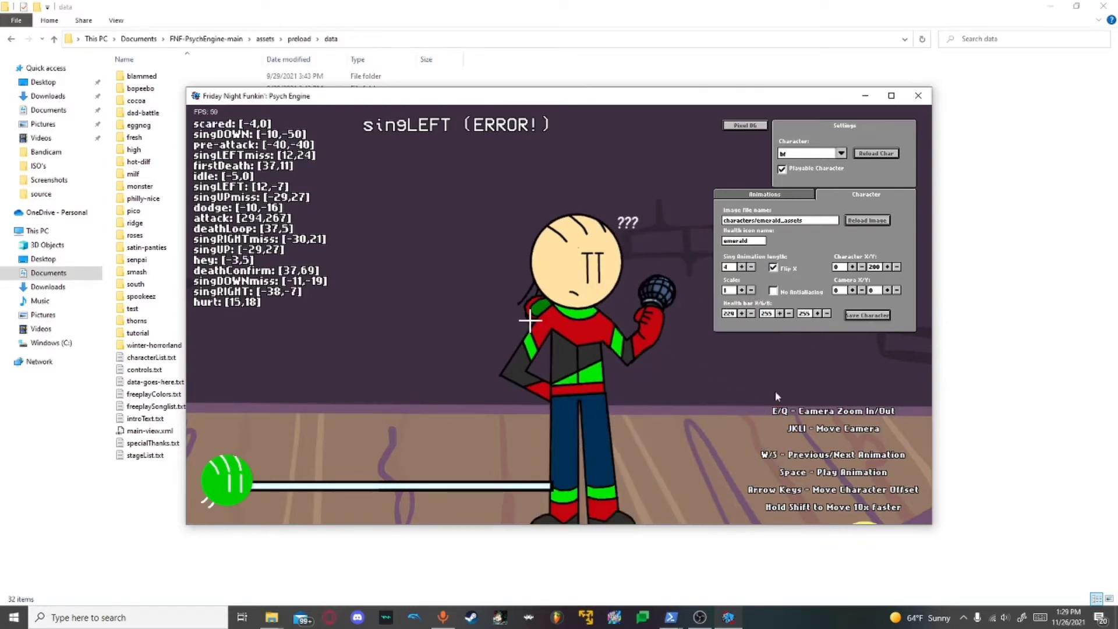
pyautogui.click(793, 199)
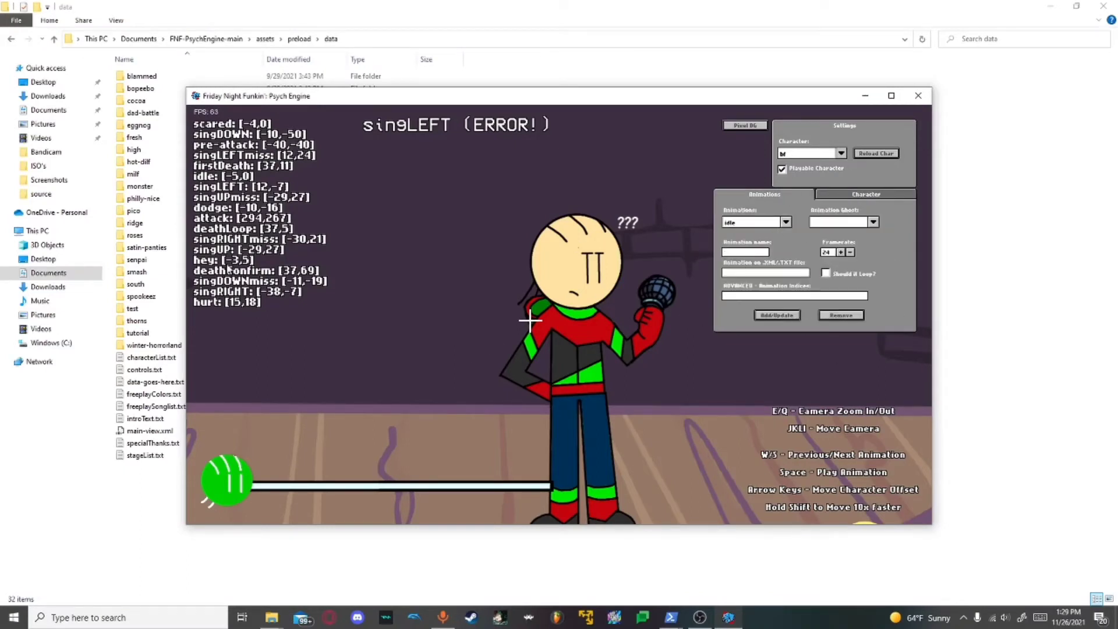
pyautogui.click(785, 222)
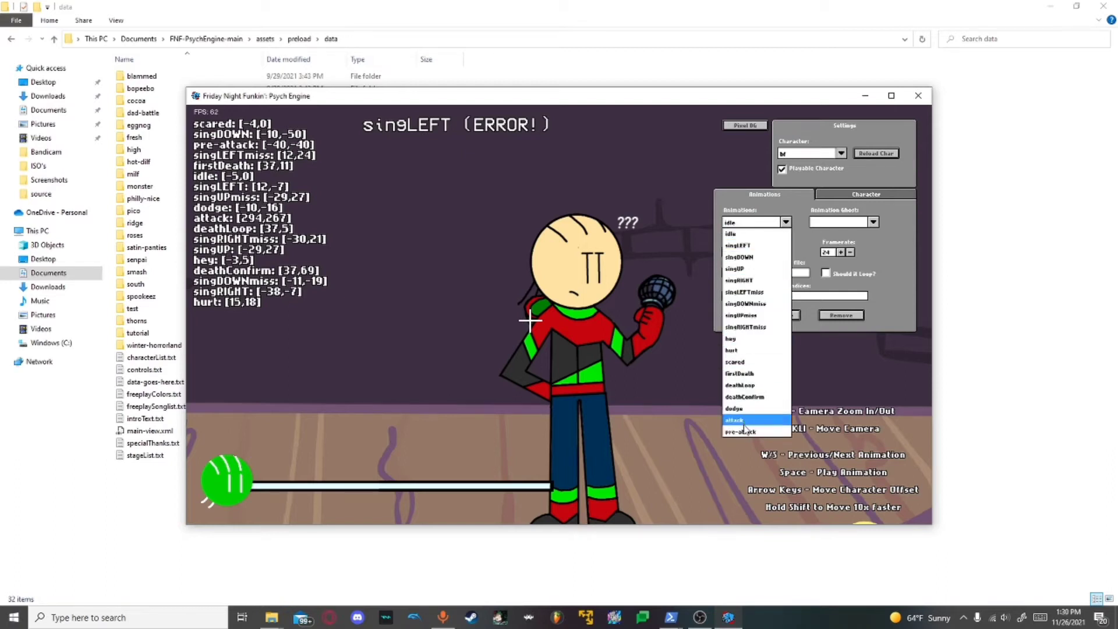
pyautogui.click(829, 173)
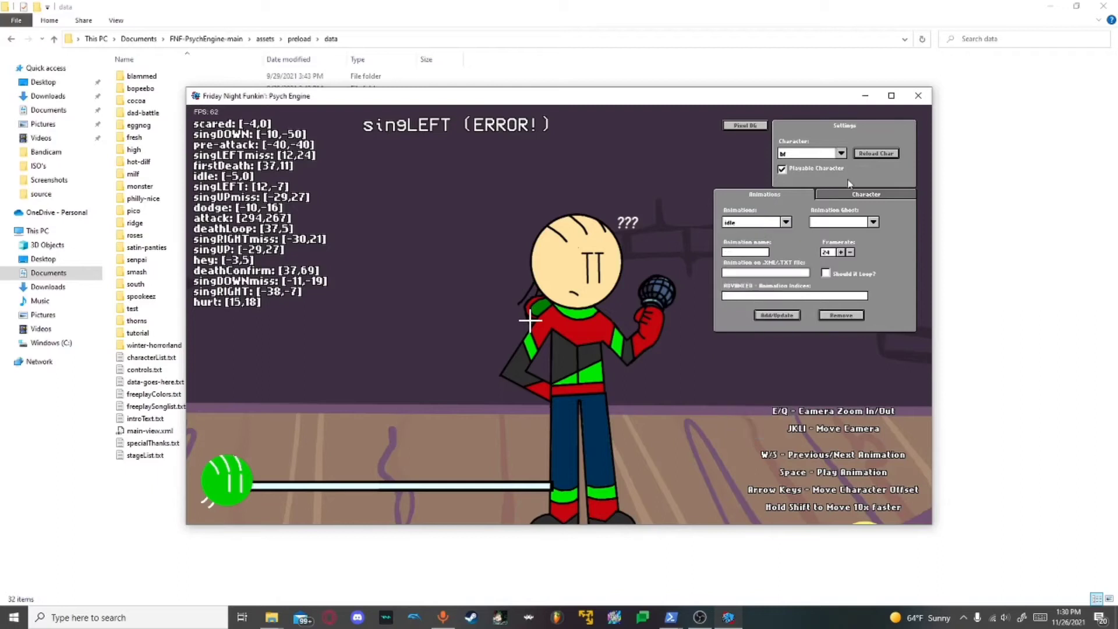
# Turn off Playable Character and load dad as the character to edit.
pyautogui.click(783, 169)
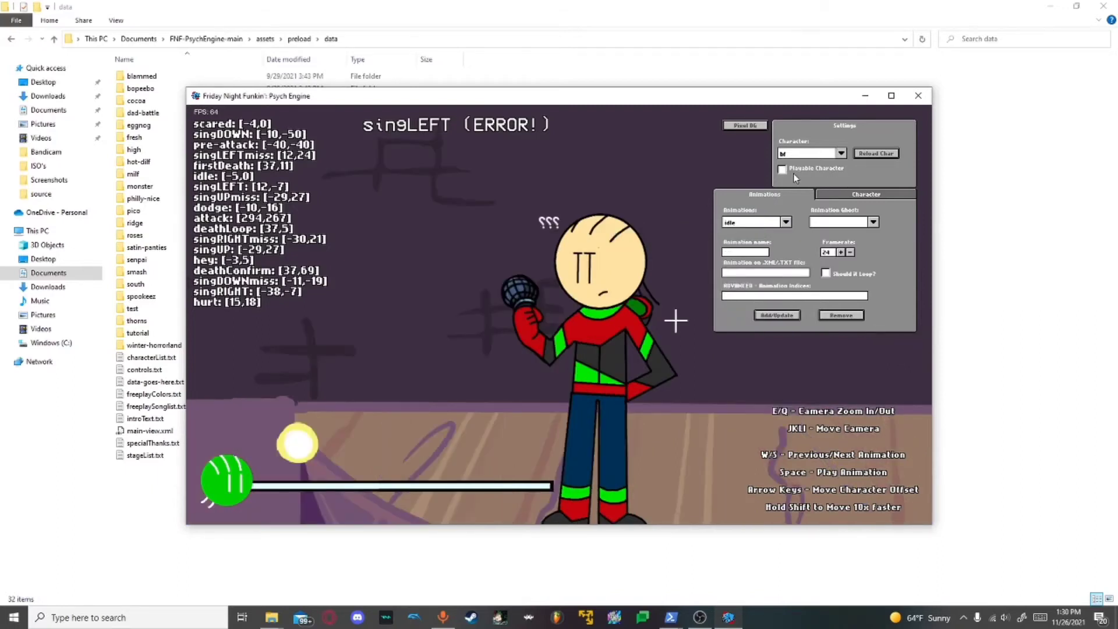
pyautogui.click(842, 153)
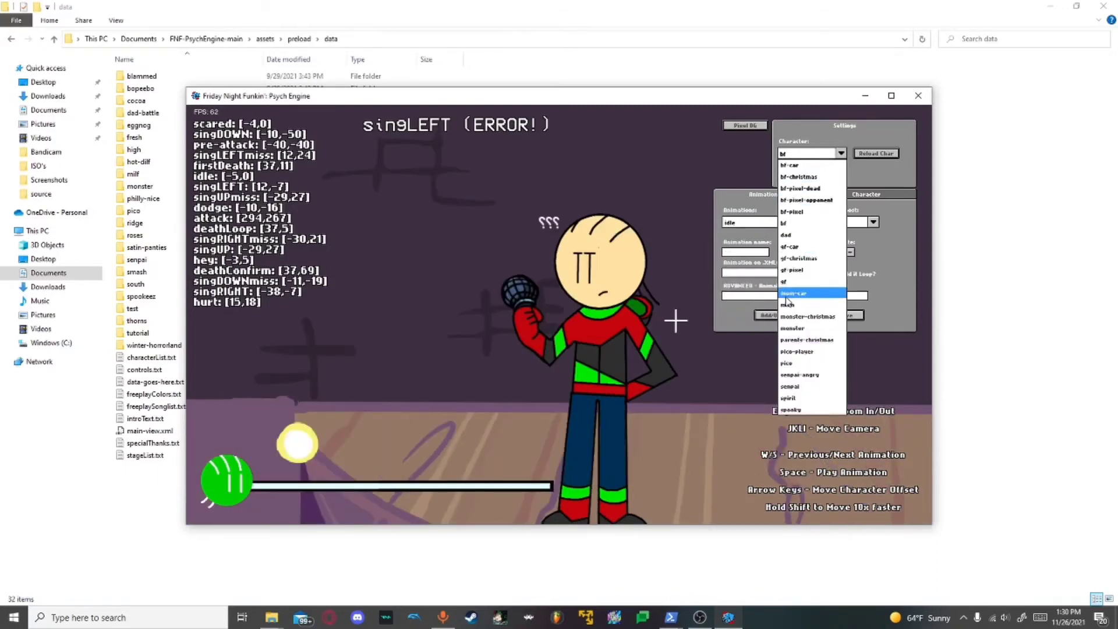
pyautogui.click(697, 619)
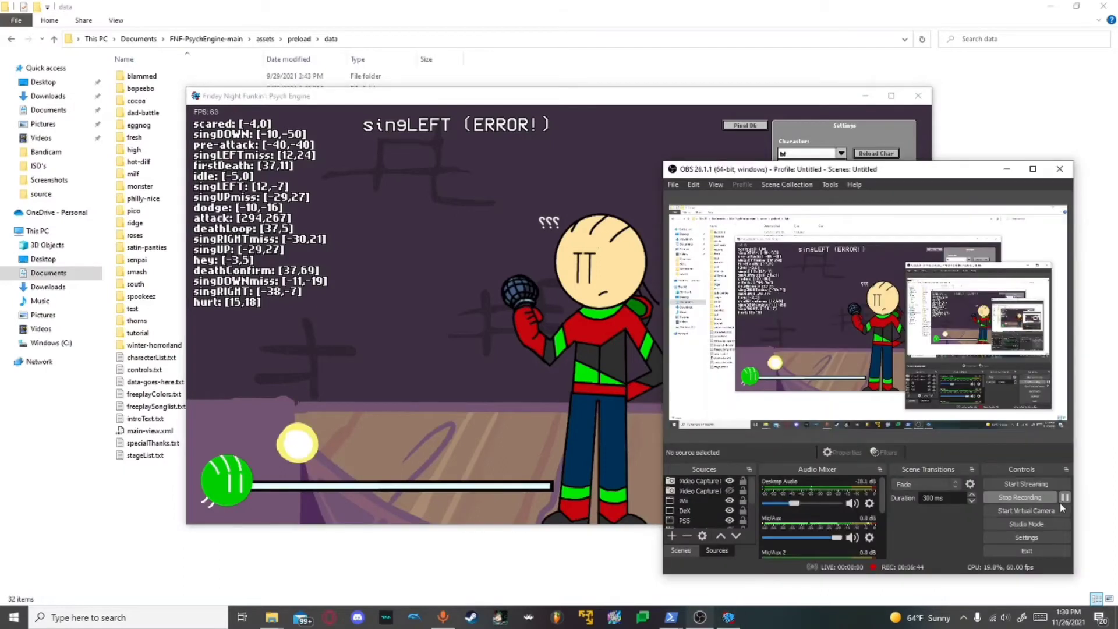
pyautogui.click(1064, 497)
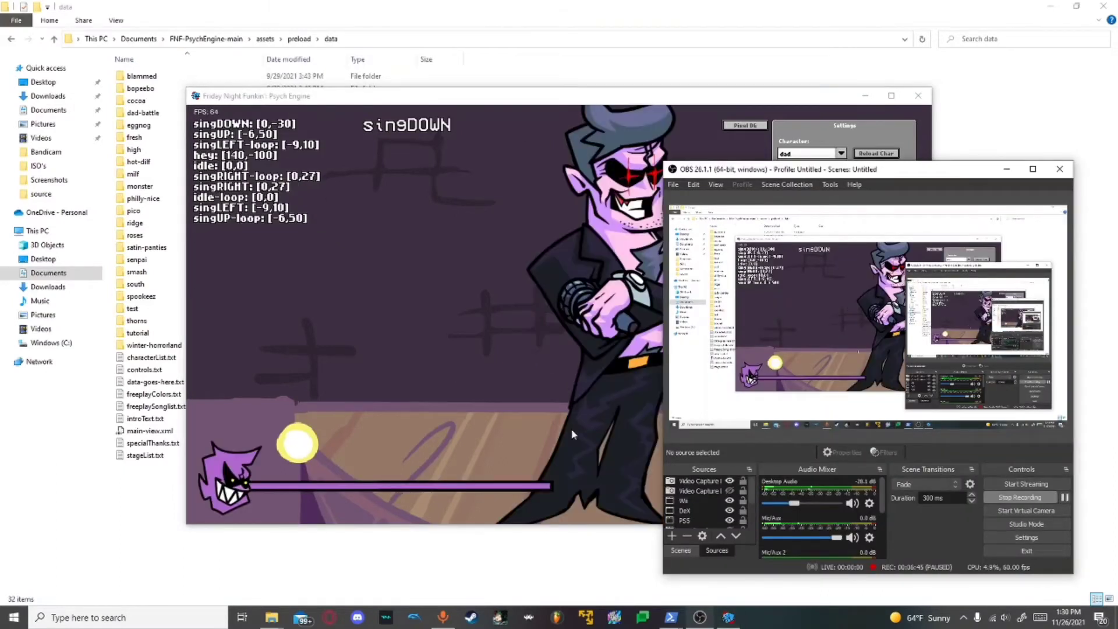
pyautogui.click(572, 434)
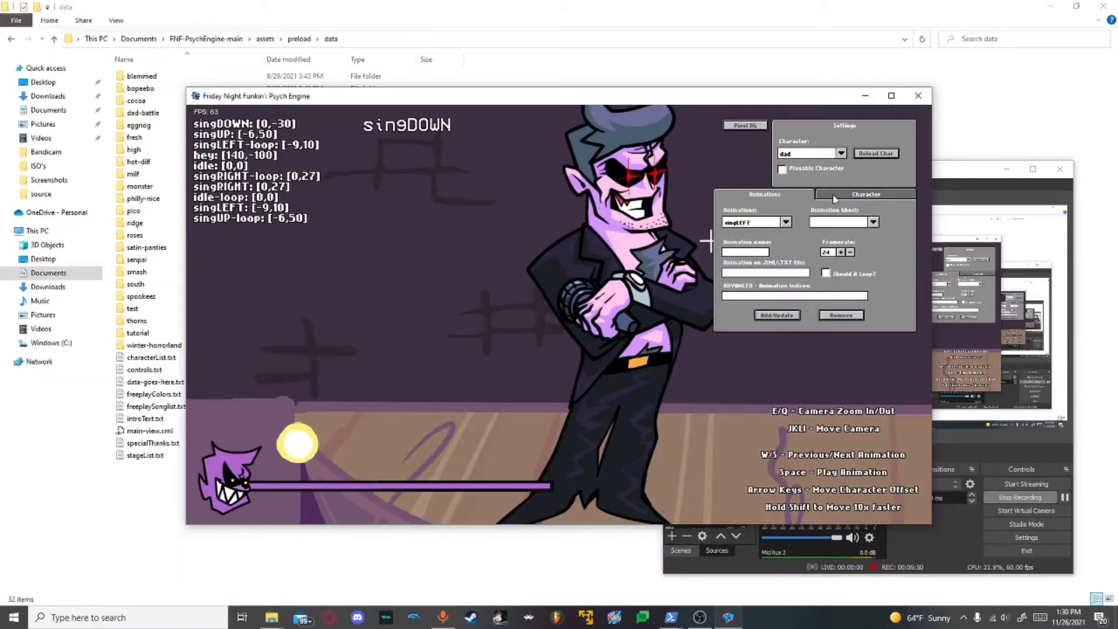
pyautogui.click(844, 155)
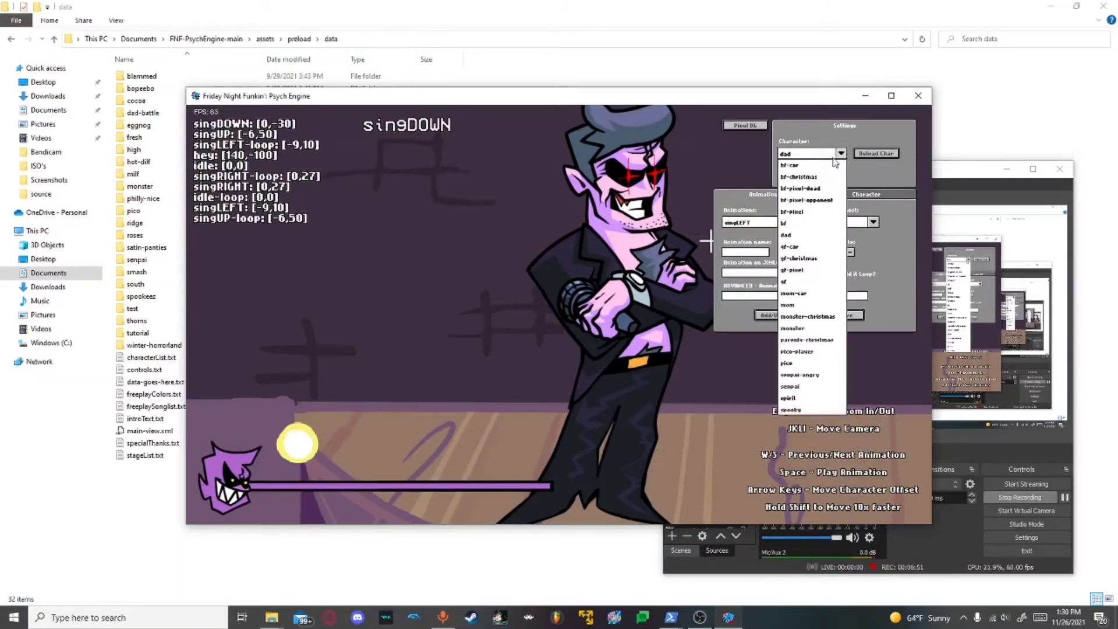
pyautogui.click(822, 236)
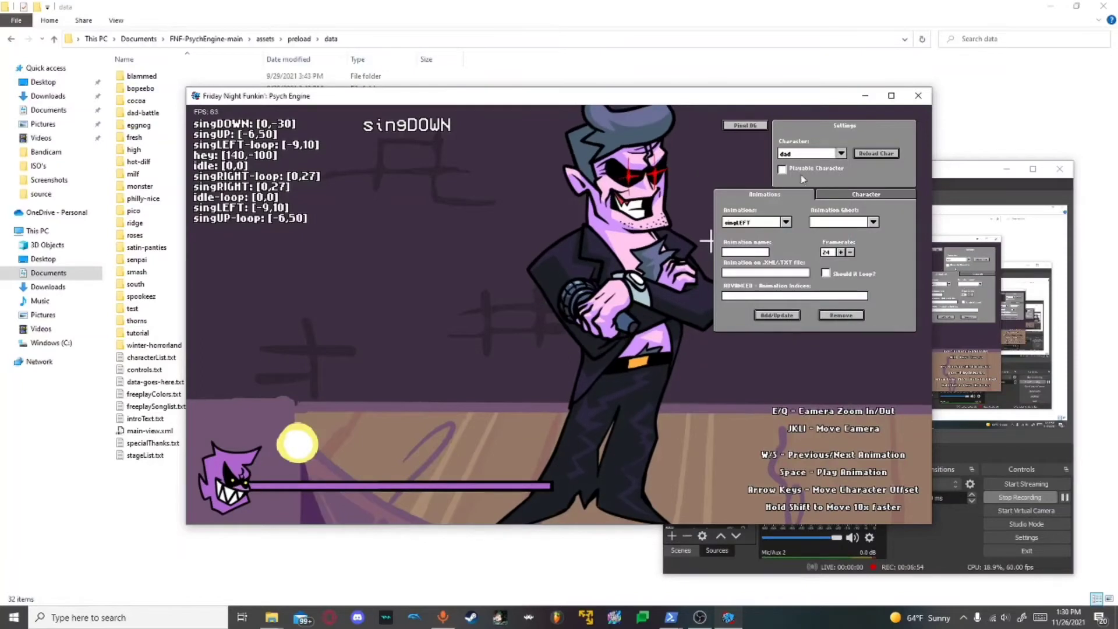
# Set the dad character's image file name to characters/emerald_assets and reload the image.
pyautogui.click(856, 198)
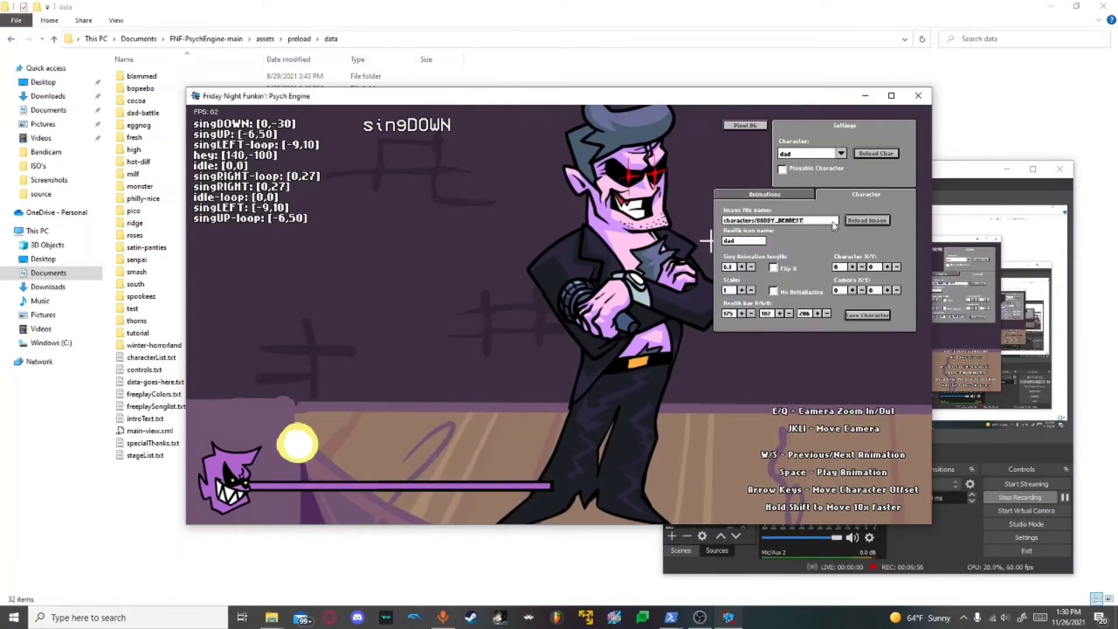
pyautogui.press('BackSpace')
pyautogui.press('BackSpace')
pyautogui.press('BackSpace')
pyautogui.press('BackSpace')
pyautogui.press('BackSpace')
pyautogui.press('BackSpace')
pyautogui.press('BackSpace')
pyautogui.press('BackSpace')
pyautogui.press('BackSpace')
pyautogui.press('BackSpace')
pyautogui.press('BackSpace')
pyautogui.press('BackSpace')
pyautogui.click(868, 220)
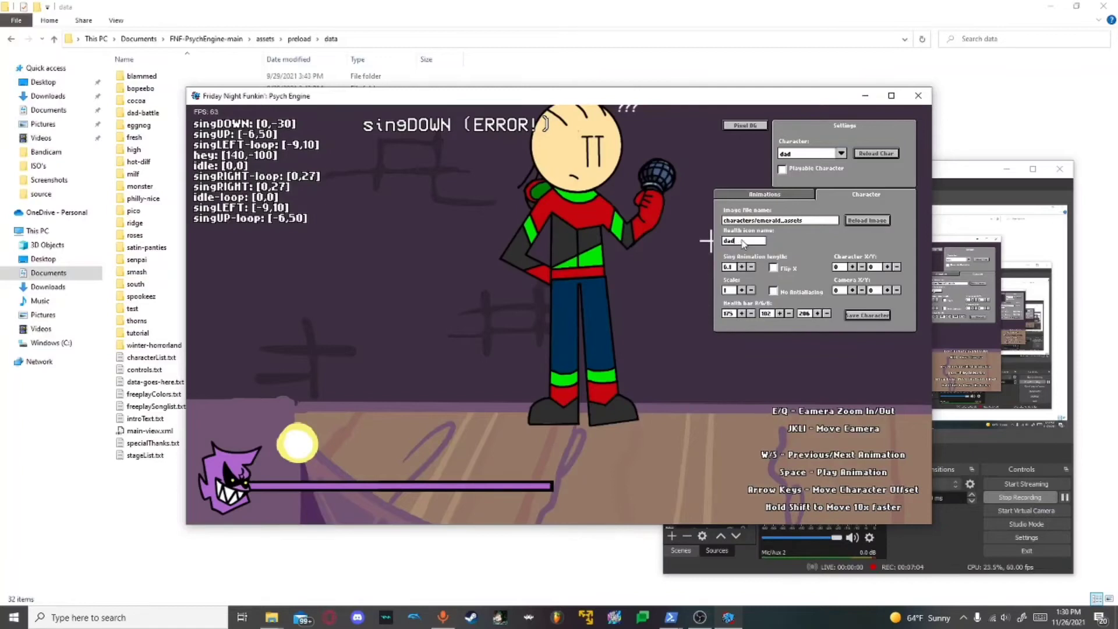
# Replace the dad health icon name with emerald.
pyautogui.press('BackSpace')
pyautogui.write('emera')
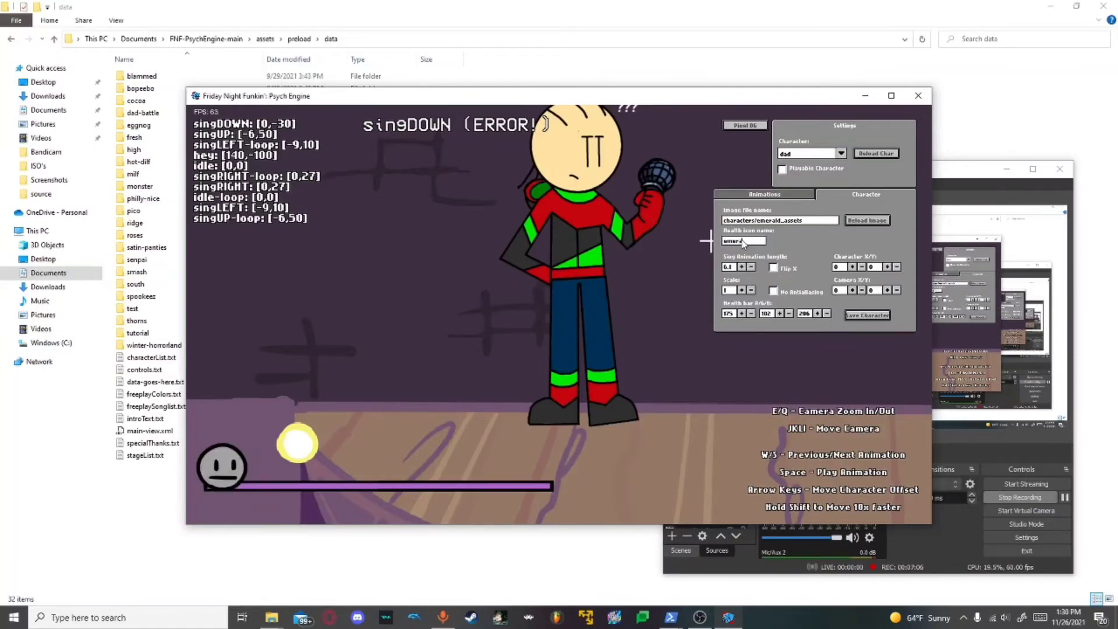
pyautogui.write('ld')
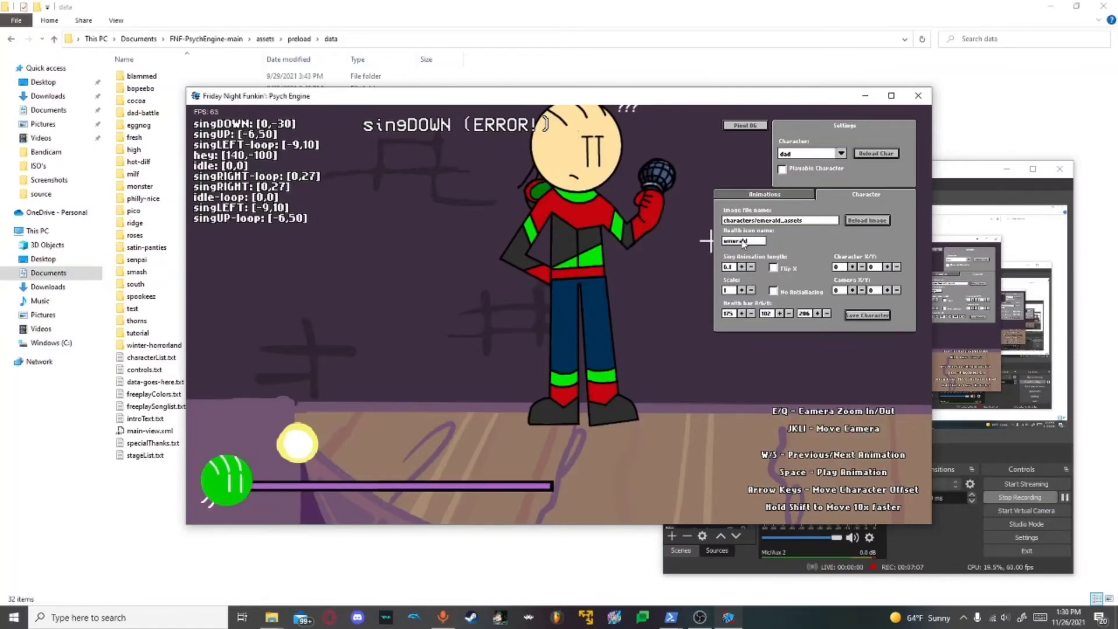
# Set the Y position of the non-playable character to 200.
pyautogui.click(887, 267)
pyautogui.click(887, 267)
pyautogui.click(886, 266)
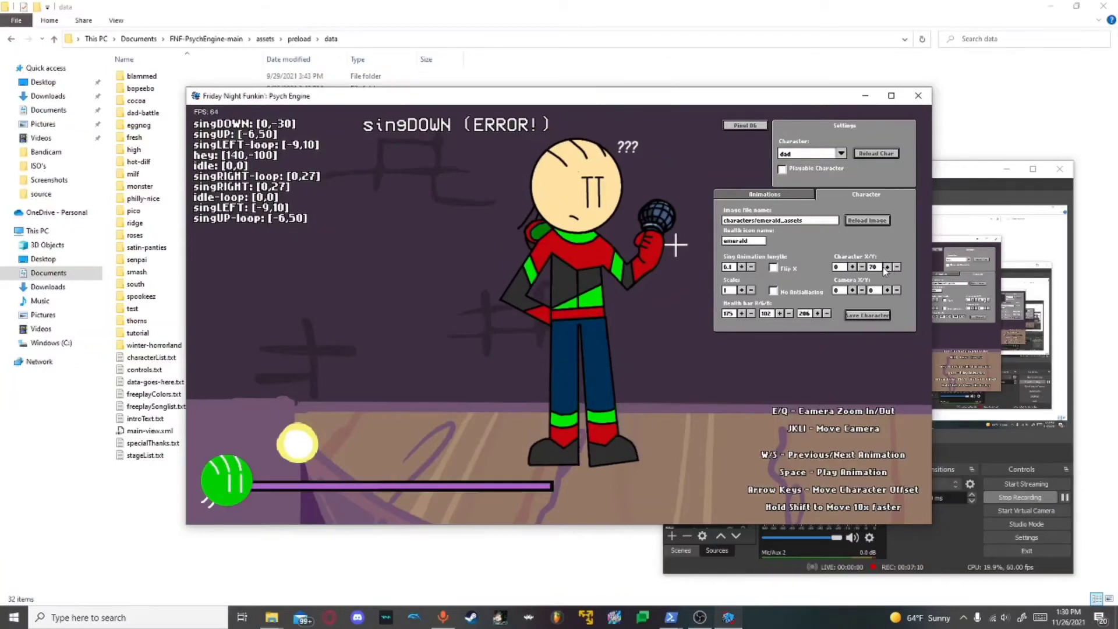
pyautogui.click(886, 267)
pyautogui.click(886, 267)
pyautogui.click(886, 267)
pyautogui.click(886, 267)
pyautogui.click(886, 267)
pyautogui.click(886, 267)
pyautogui.click(886, 267)
pyautogui.click(886, 266)
pyautogui.click(886, 267)
pyautogui.click(886, 267)
pyautogui.click(886, 267)
pyautogui.click(886, 267)
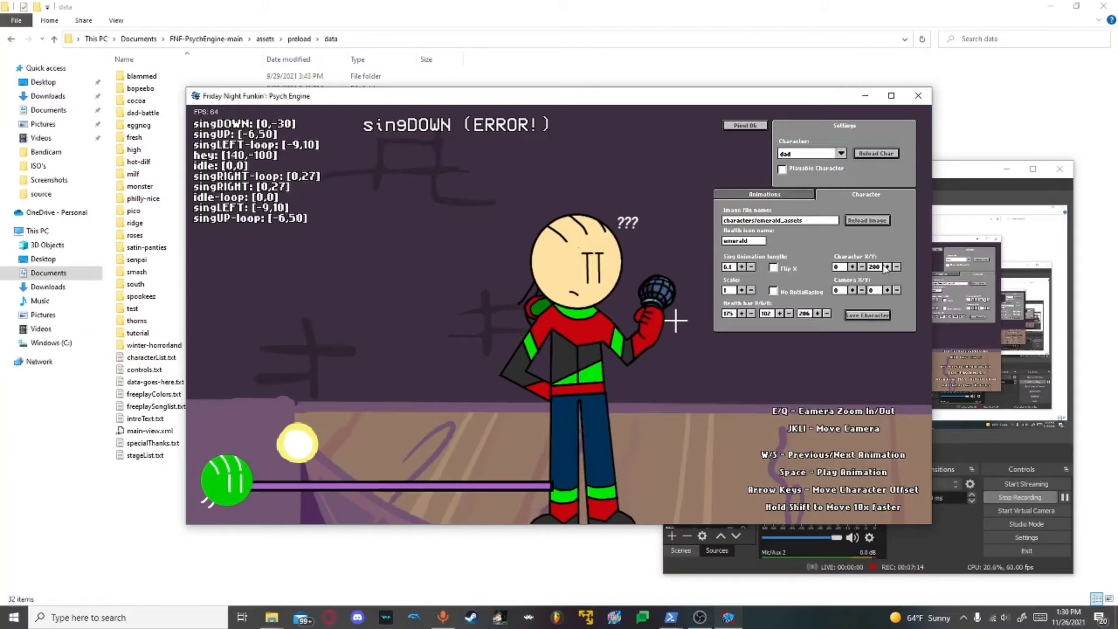
# Set the health bar colour to red 255, green 255 and blue 166.
pyautogui.click(826, 315)
pyautogui.click(827, 315)
pyautogui.click(827, 315)
pyautogui.click(827, 315)
pyautogui.click(810, 315)
pyautogui.click(816, 315)
pyautogui.click(817, 315)
pyautogui.click(780, 314)
pyautogui.click(779, 314)
pyautogui.click(780, 314)
pyautogui.click(780, 314)
pyautogui.click(780, 314)
pyautogui.click(780, 314)
pyautogui.click(779, 314)
pyautogui.click(780, 314)
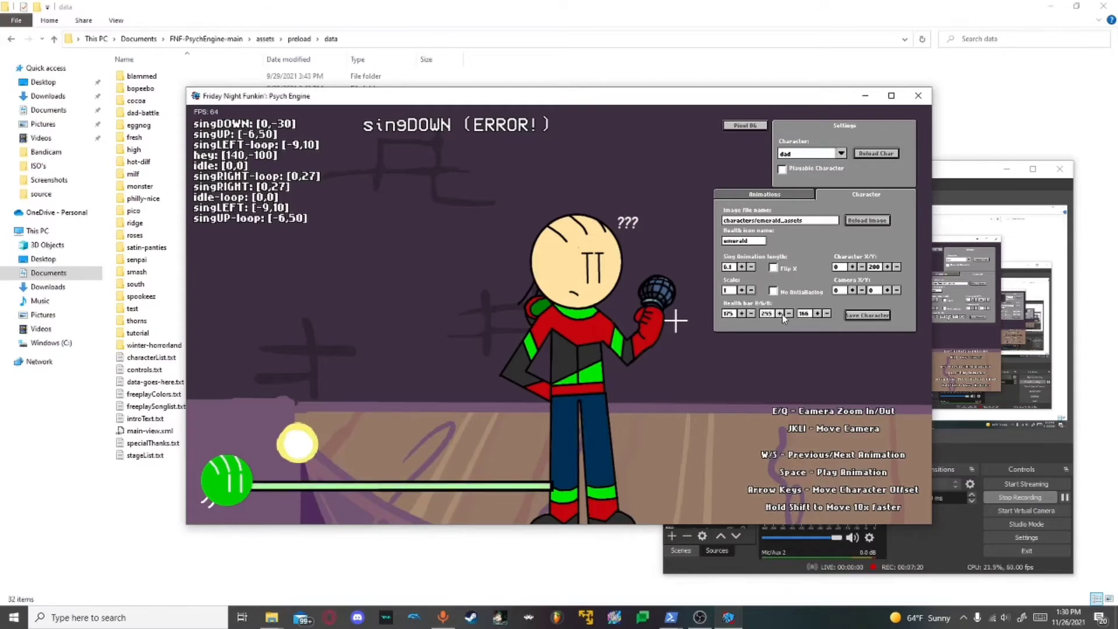
pyautogui.click(743, 314)
pyautogui.click(743, 314)
pyautogui.click(743, 314)
pyautogui.click(751, 314)
pyautogui.click(752, 314)
pyautogui.click(742, 314)
pyautogui.click(742, 314)
pyautogui.click(742, 314)
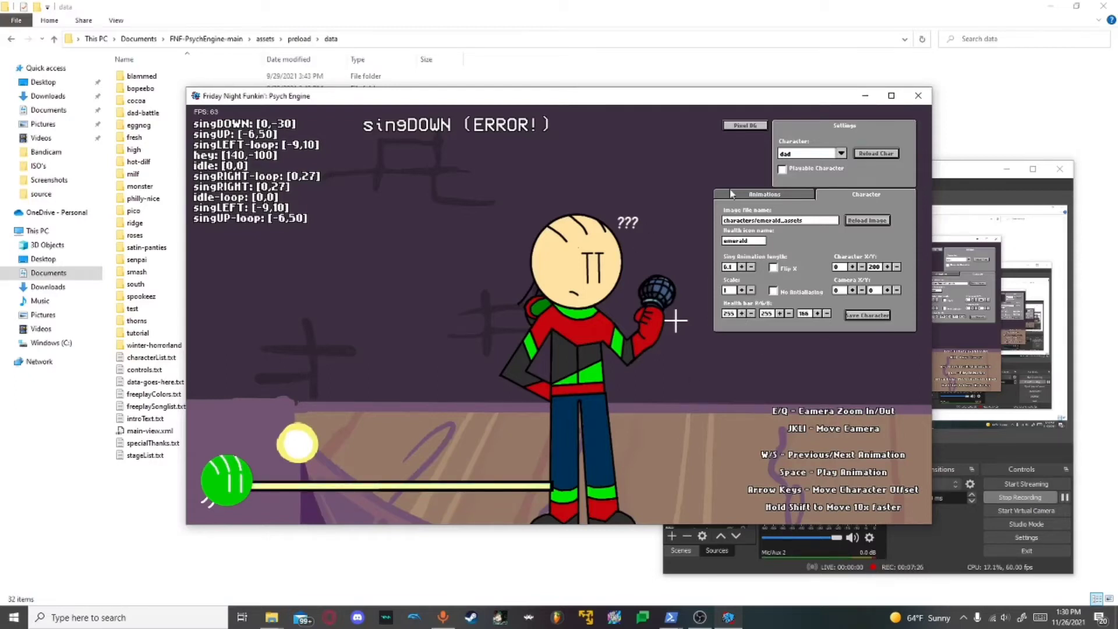
# Select the idle animation, set its XML animation name to emerald_idle, enable looping and update it.
pyautogui.click(769, 196)
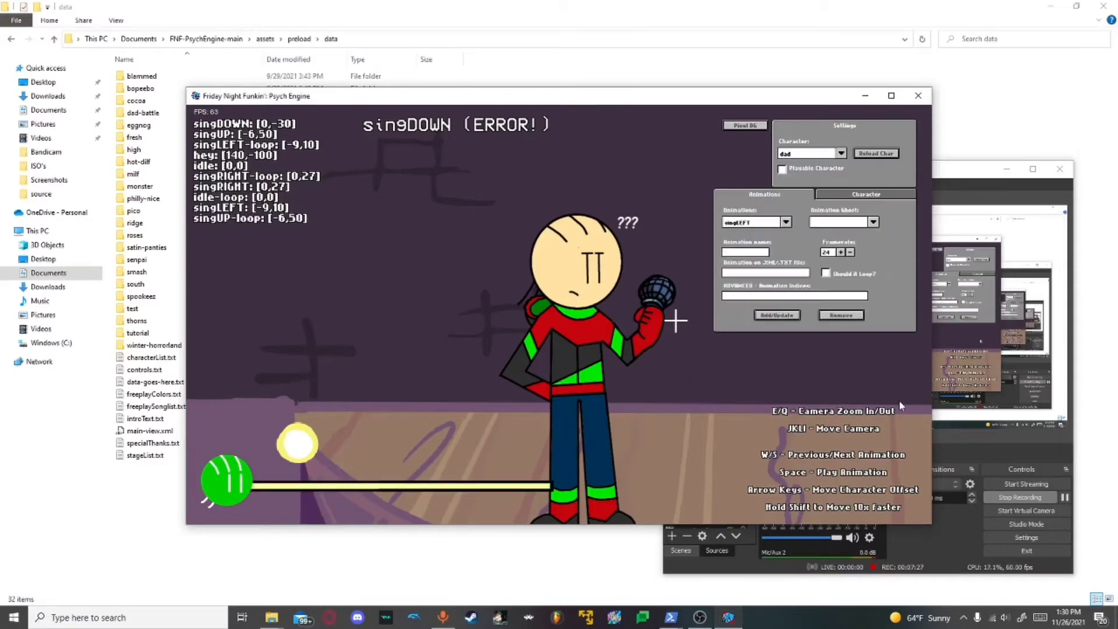
pyautogui.click(781, 225)
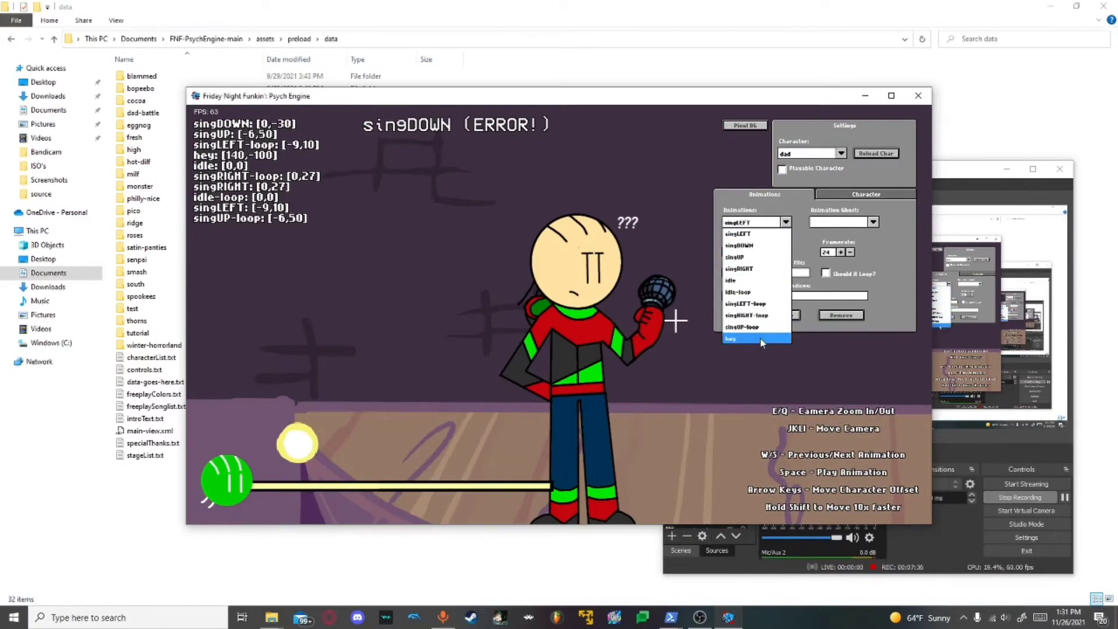
pyautogui.click(800, 252)
pyautogui.click(767, 223)
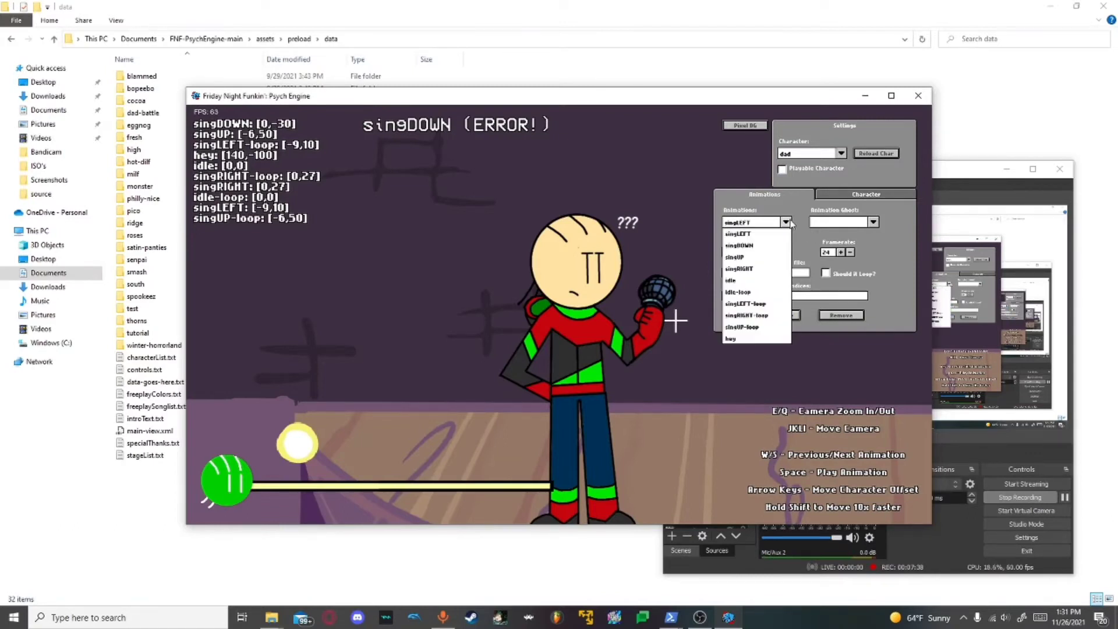
pyautogui.click(774, 286)
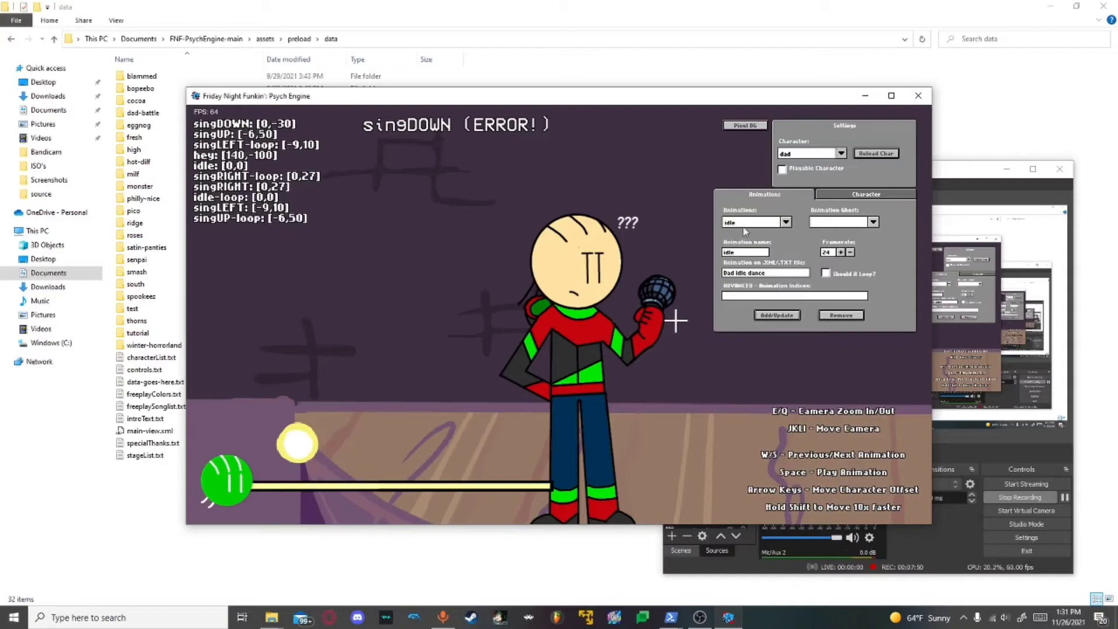
pyautogui.click(826, 273)
pyautogui.click(775, 317)
# Cycle through the character's animations and examine the updated idle animation from several camera positions.
pyautogui.press('s')
pyautogui.press('s')
pyautogui.press('s')
pyautogui.press('s')
pyautogui.press('s')
pyautogui.press('s')
pyautogui.press('s')
pyautogui.press('s')
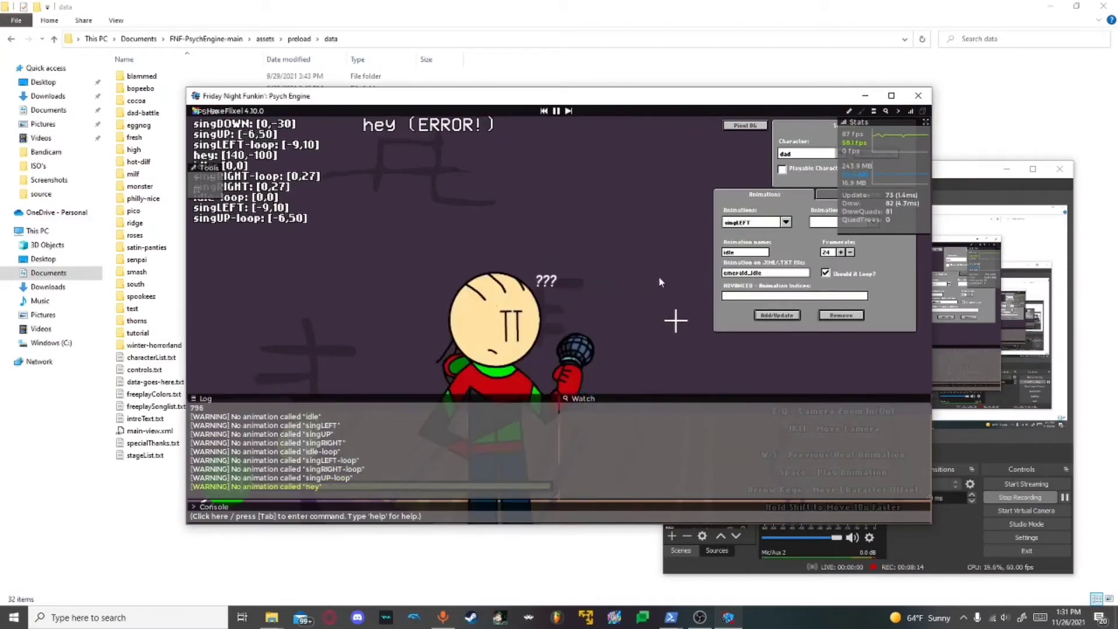
pyautogui.press('F2')
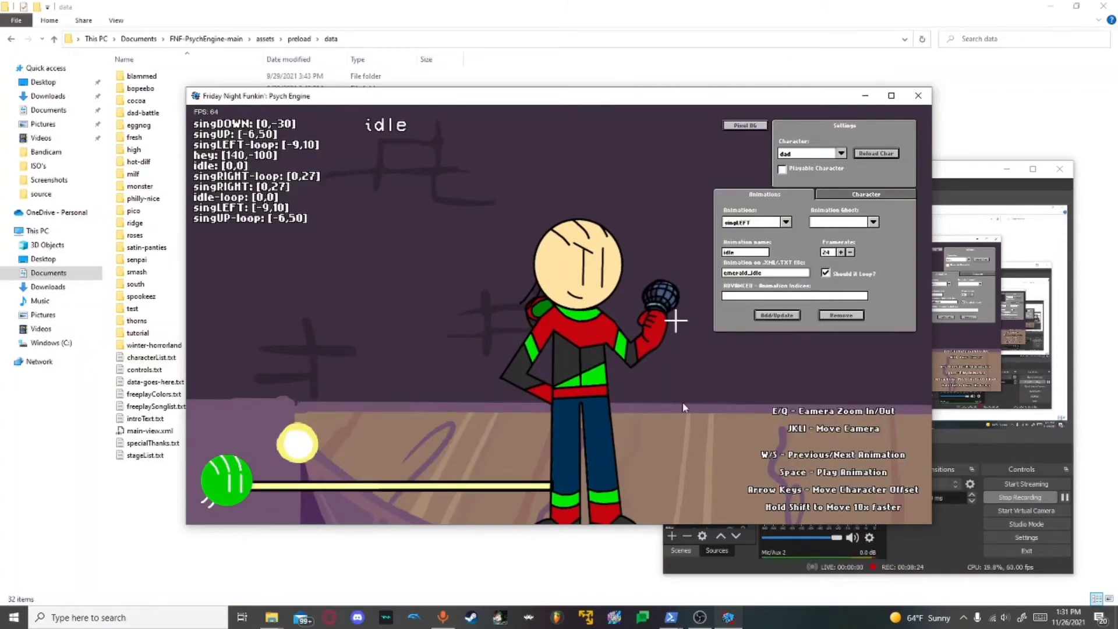
pyautogui.press('j')
pyautogui.press('k')
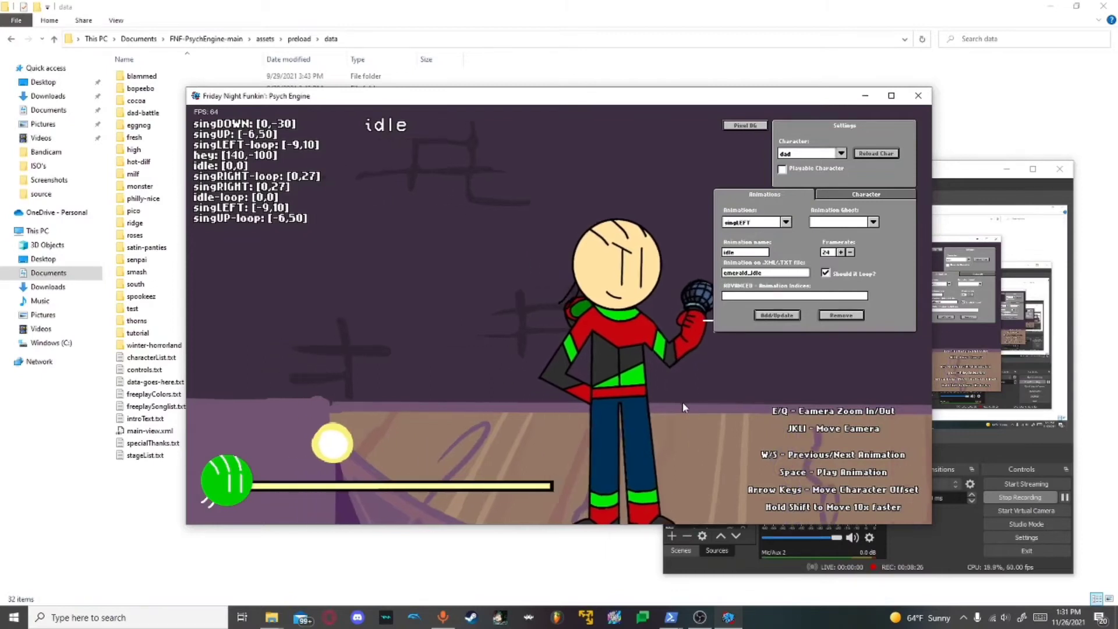
pyautogui.press('l')
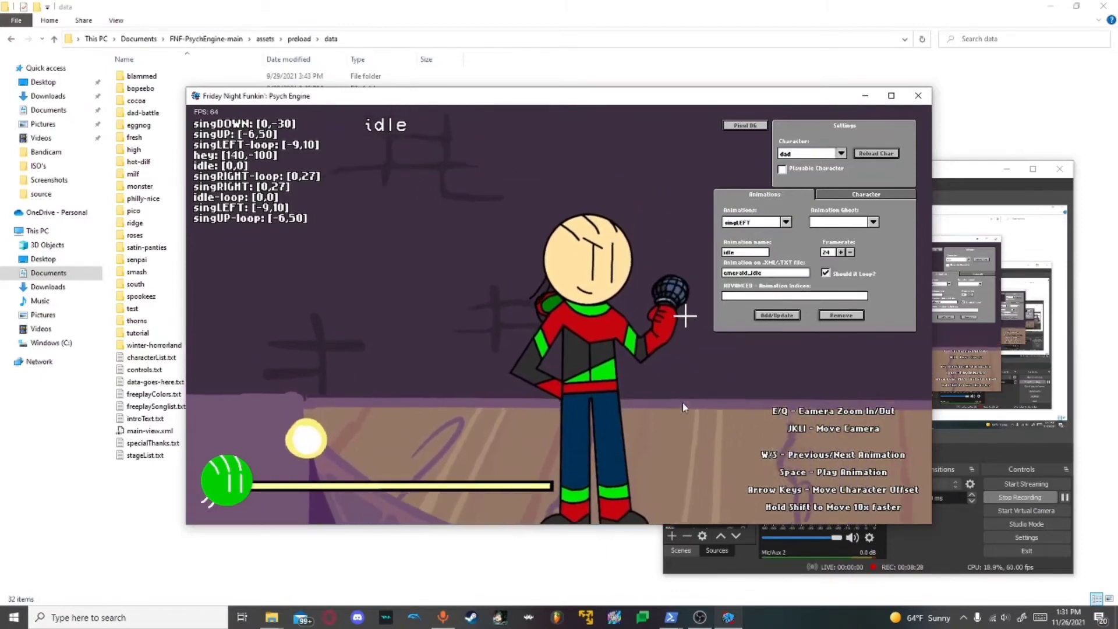
pyautogui.press('l')
pyautogui.press('i')
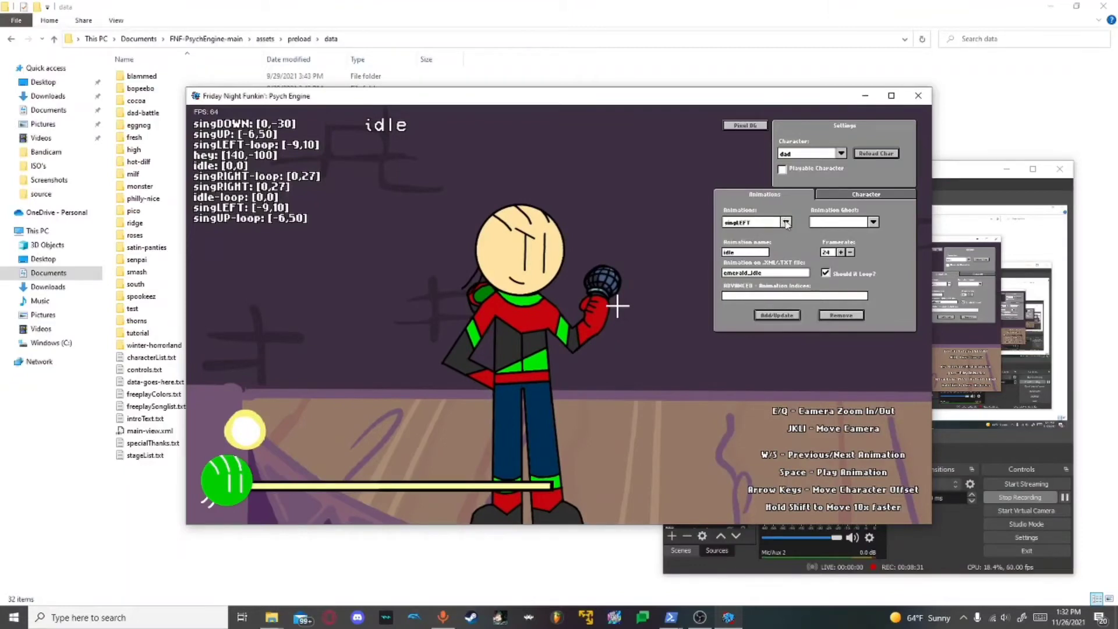
# Add an animation named singLeft with the XML animation name emerald_left and looping disabled.
pyautogui.click(786, 224)
pyautogui.click(750, 252)
pyautogui.press('BackSpace')
pyautogui.press('BackSpace')
pyautogui.press('BackSpace')
pyautogui.press('BackSpace')
pyautogui.write('singLeft')
pyautogui.click(782, 275)
pyautogui.press('BackSpace')
pyautogui.press('BackSpace')
pyautogui.press('BackSpace')
pyautogui.press('BackSpace')
pyautogui.write('_left')
pyautogui.click(825, 273)
pyautogui.click(777, 315)
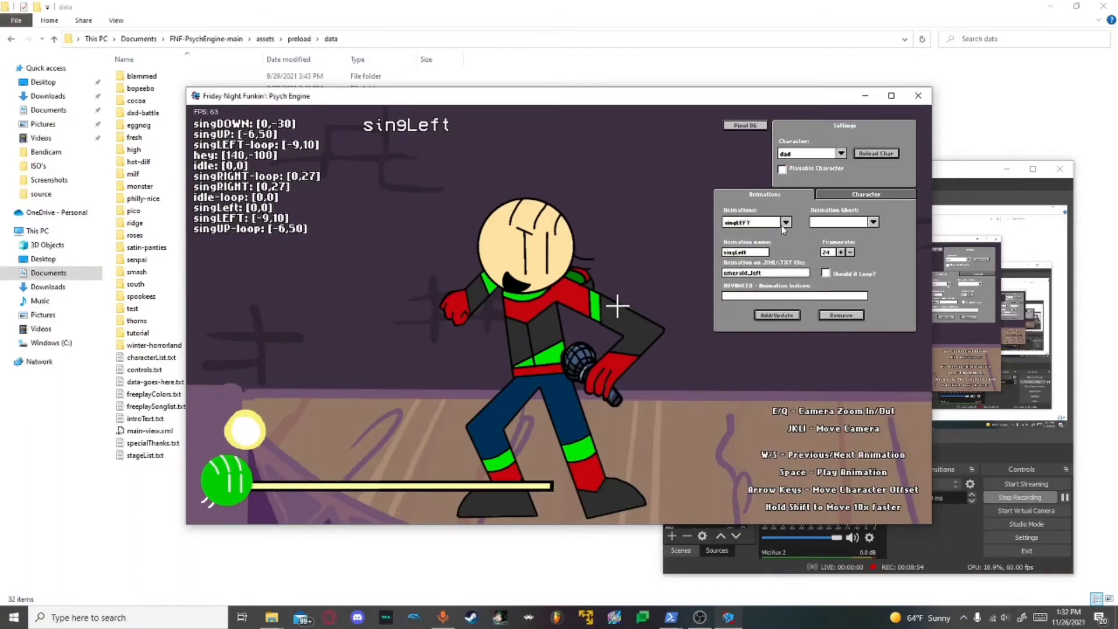
# Select the singDOWN animation, set its XML animation name to emerald_down and update it.
pyautogui.click(786, 222)
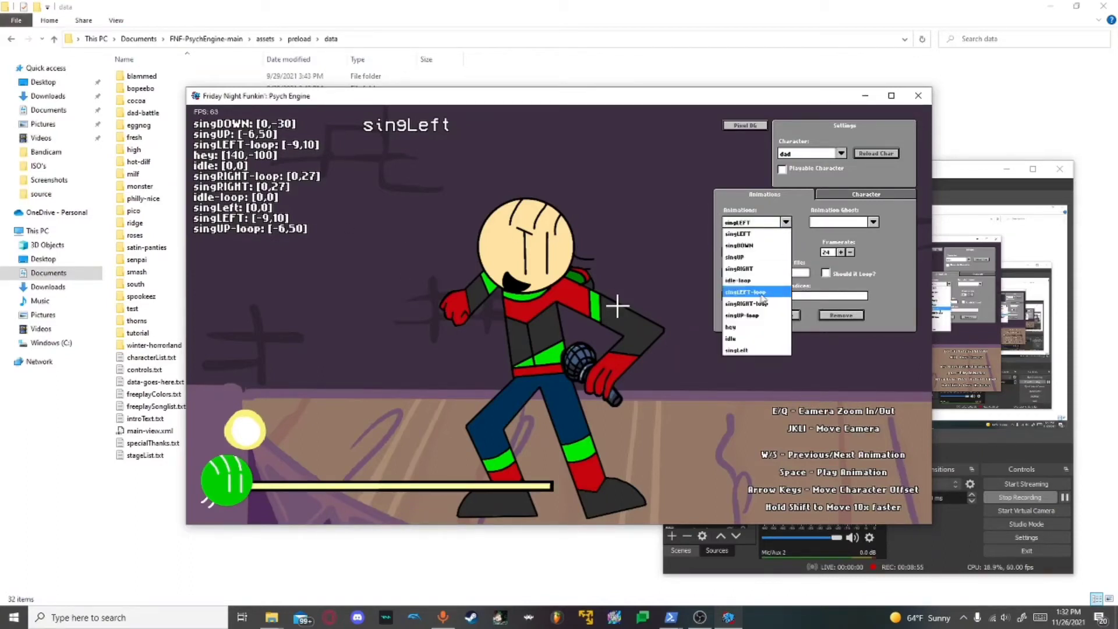
pyautogui.click(758, 245)
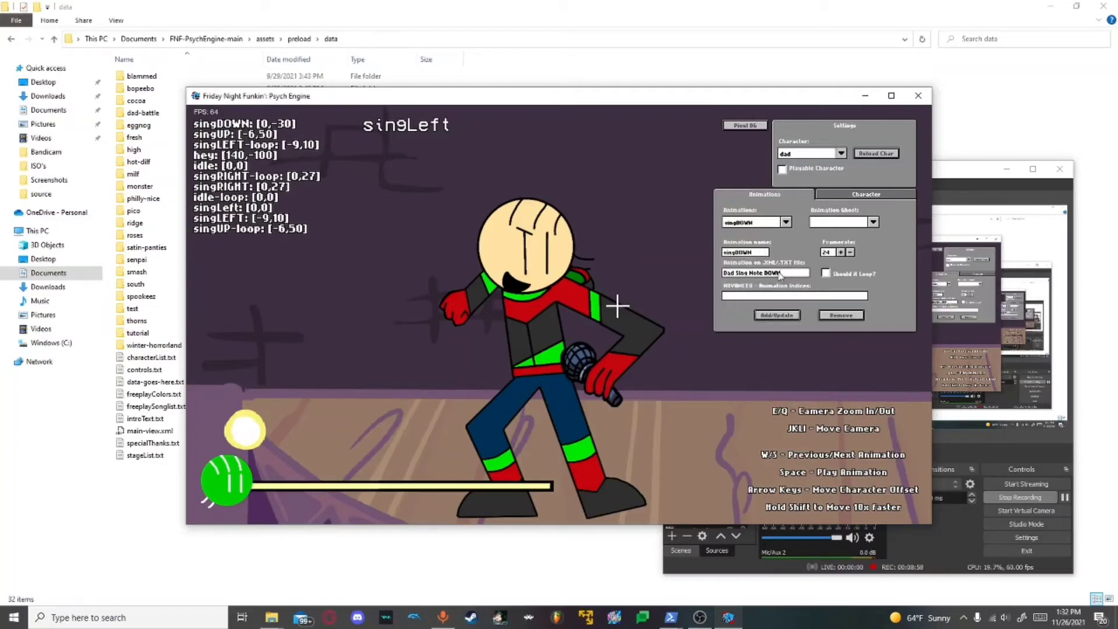
pyautogui.press('BackSpace')
pyautogui.press('BackSpace')
pyautogui.press('BackSpace')
pyautogui.press('BackSpace')
pyautogui.press('BackSpace')
pyautogui.press('BackSpace')
pyautogui.press('BackSpace')
pyautogui.press('BackSpace')
pyautogui.press('BackSpace')
pyautogui.press('BackSpace')
pyautogui.press('BackSpace')
pyautogui.press('BackSpace')
pyautogui.press('BackSpace')
pyautogui.click(780, 315)
# Cycle through the animations and examine the updated singDOWN pose.
pyautogui.press('s')
pyautogui.press('s')
pyautogui.press('s')
pyautogui.press('s')
pyautogui.press('s')
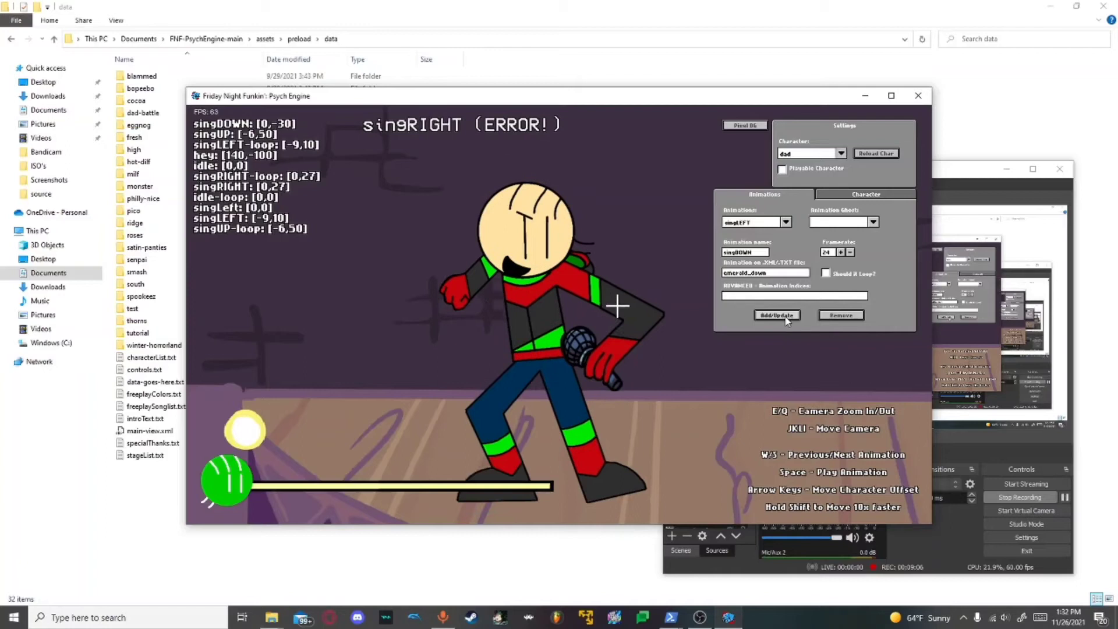
pyautogui.press('s')
pyautogui.press('s')
pyautogui.press('s')
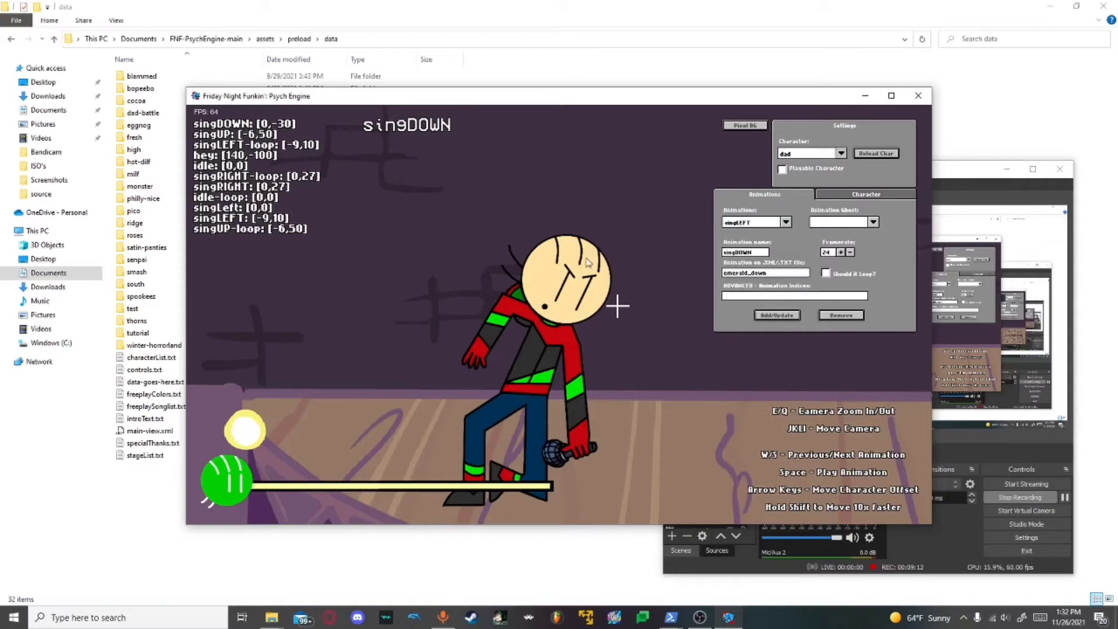
pyautogui.click(786, 225)
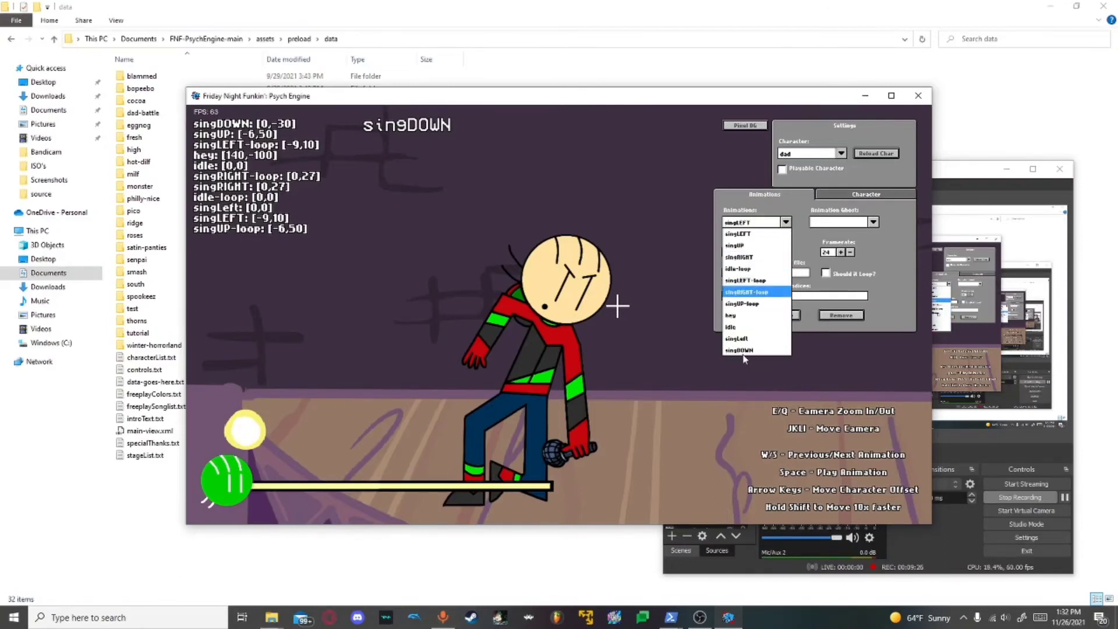
pyautogui.click(631, 331)
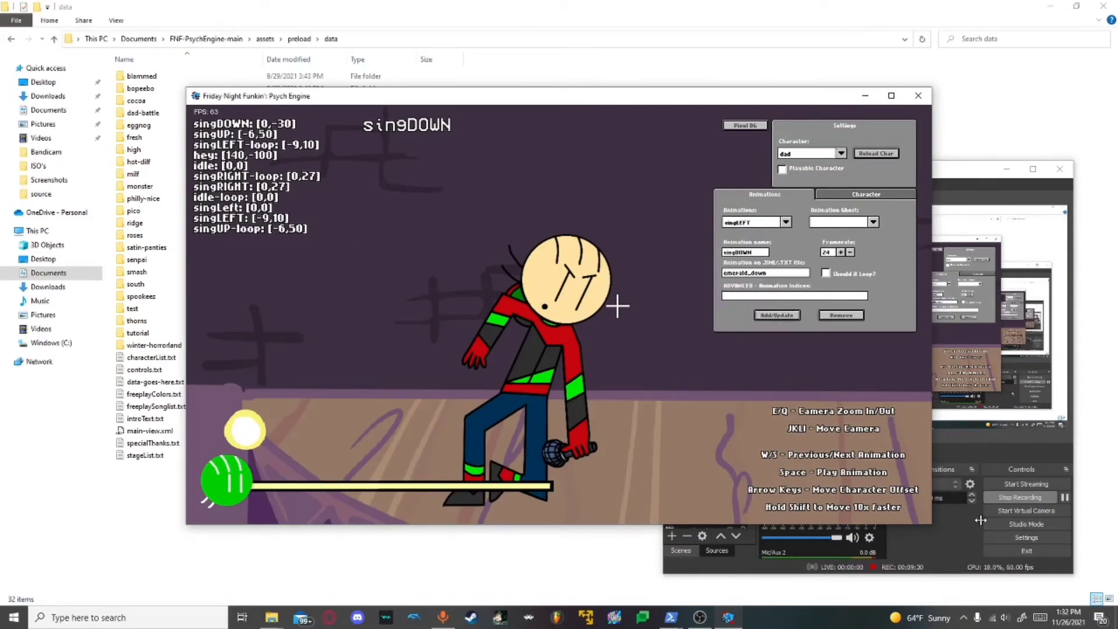
pyautogui.click(1065, 497)
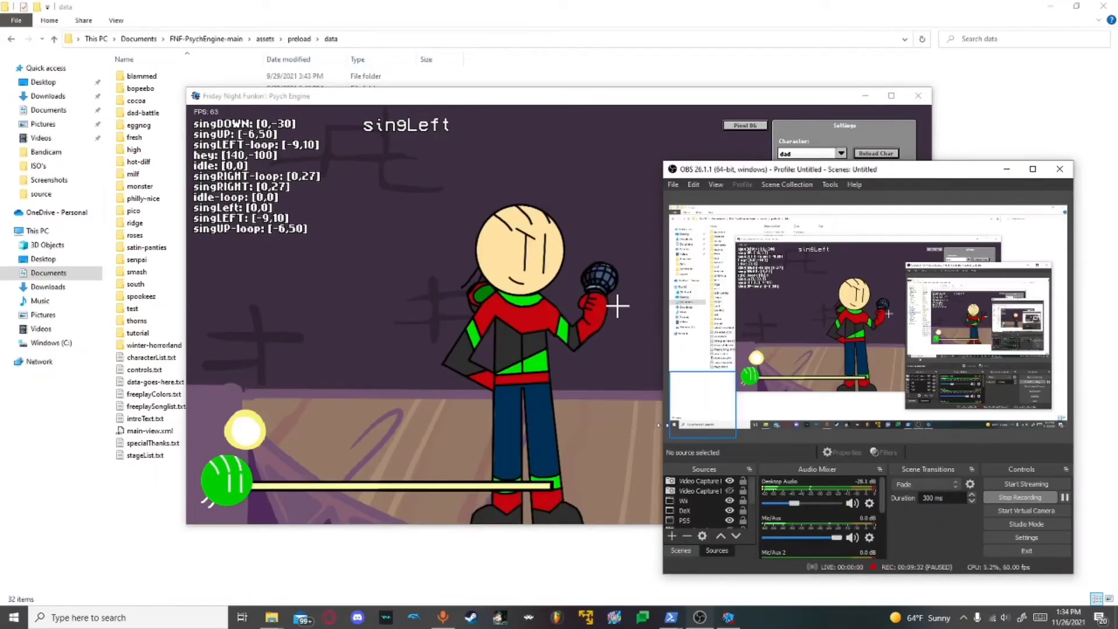
pyautogui.click(581, 417)
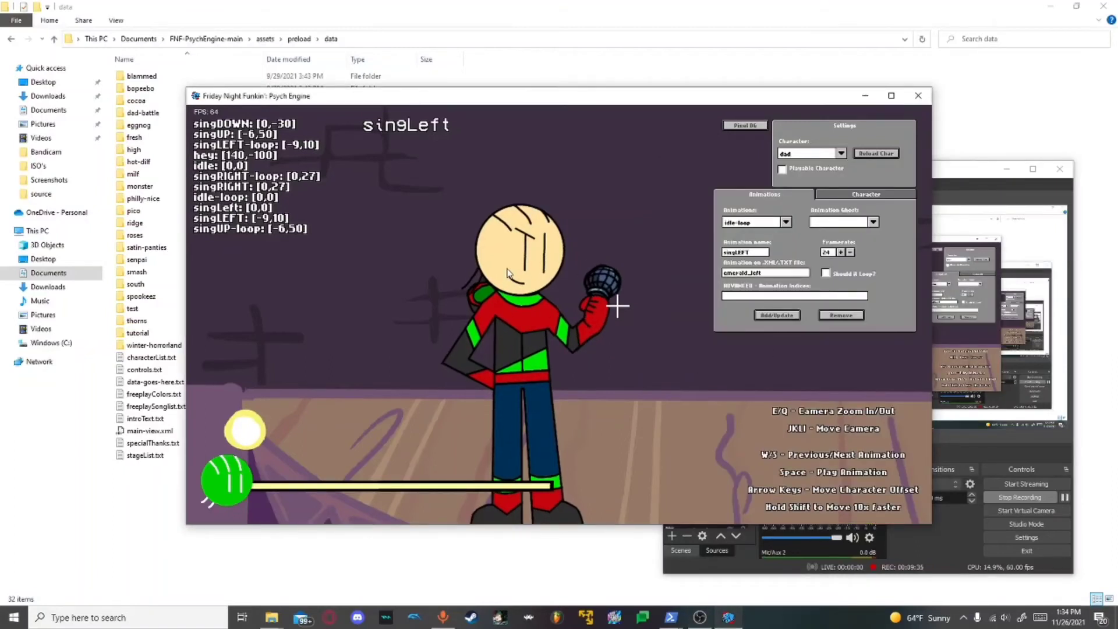
# Step through the animation list and examine how the singing poses line up with the idle pose.
pyautogui.press('s')
pyautogui.press('s')
pyautogui.press('s')
pyautogui.press('s')
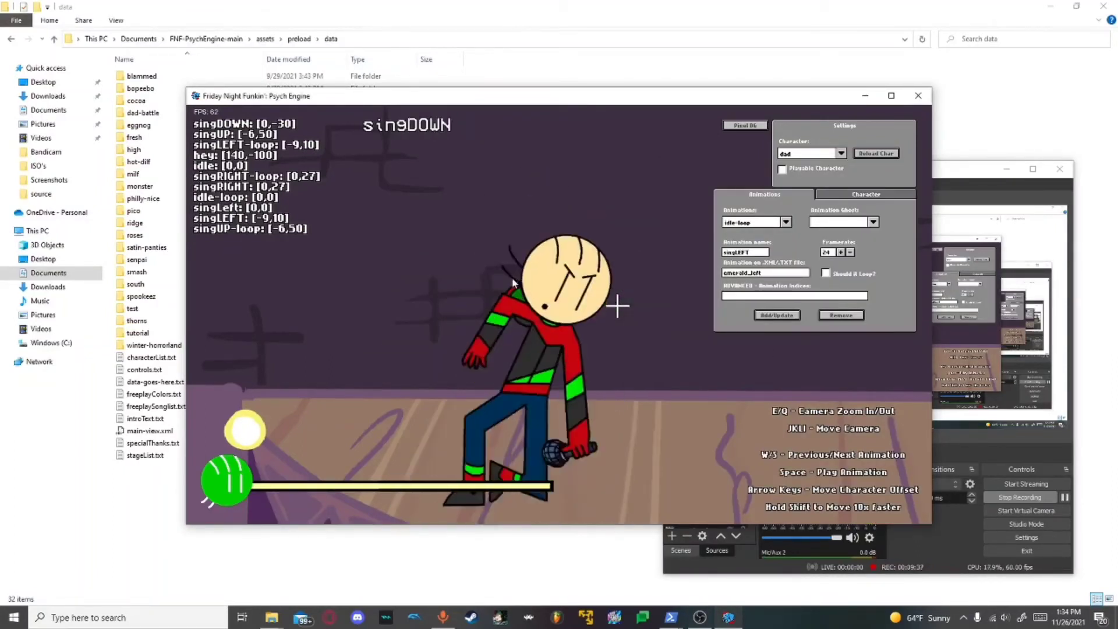
pyautogui.press('s')
pyautogui.press('s')
pyautogui.press('s')
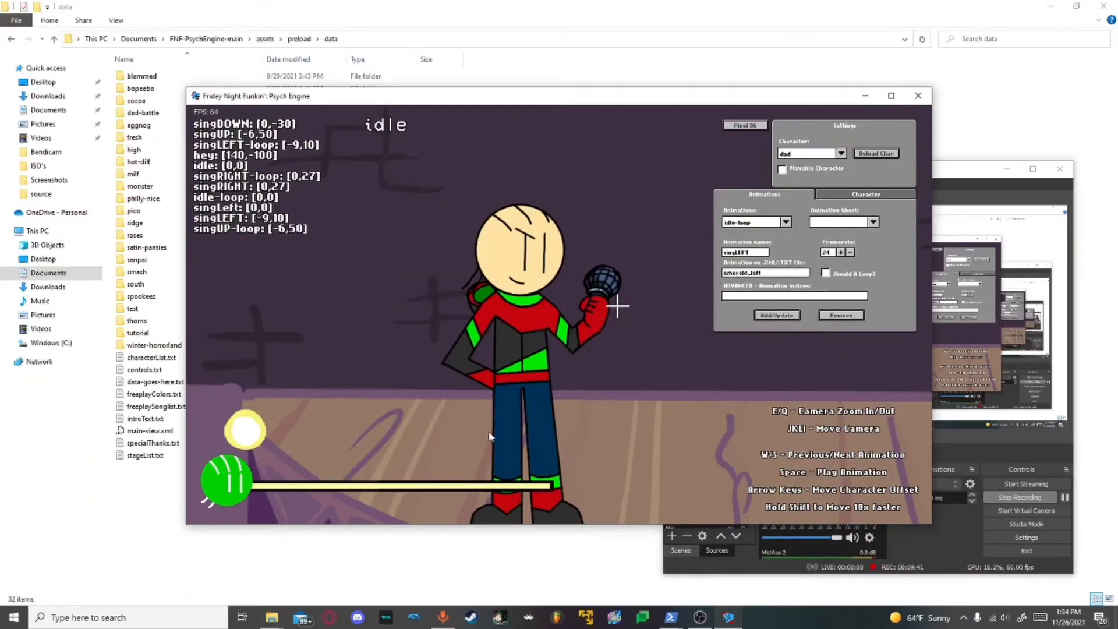
pyautogui.press('s')
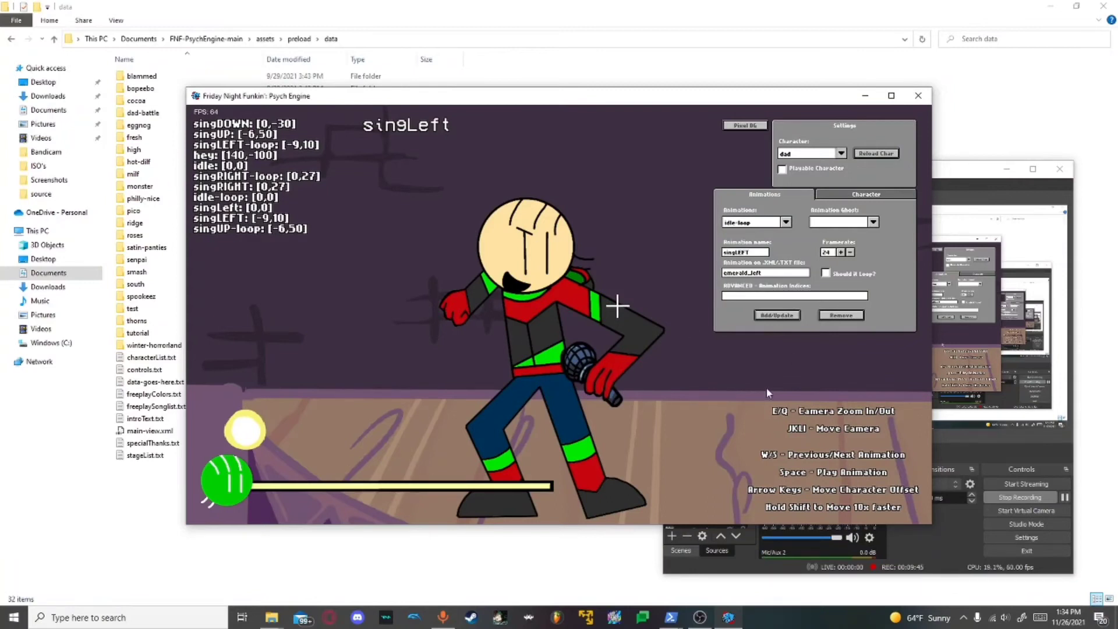
# Shift the singLeft animation's offset to 20, -30 so it lines up with the idle pose.
pyautogui.press('k')
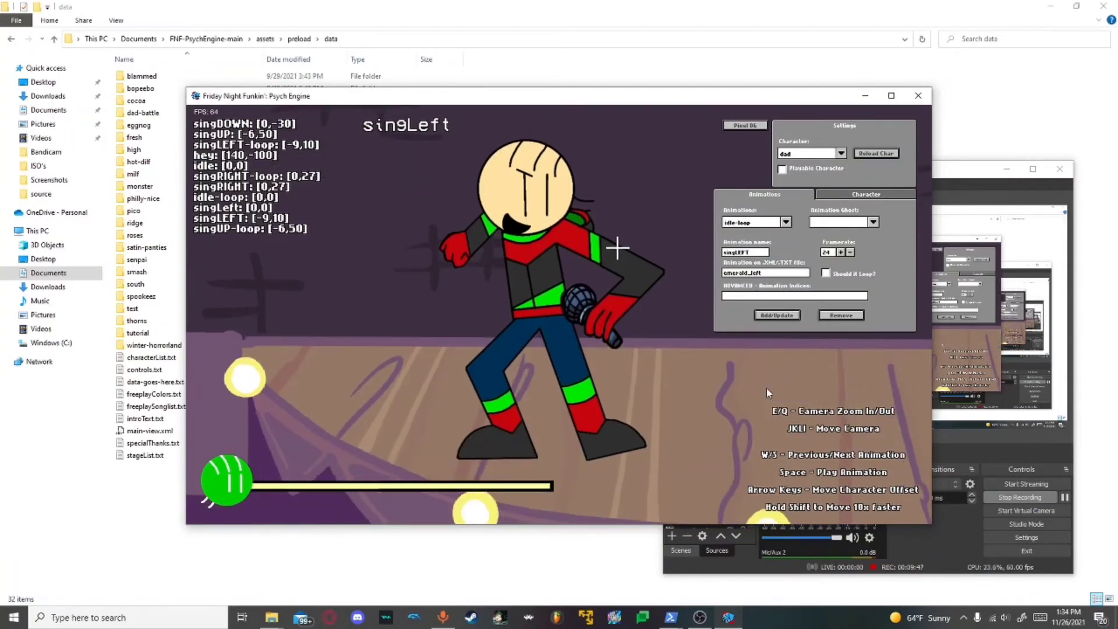
pyautogui.click(880, 194)
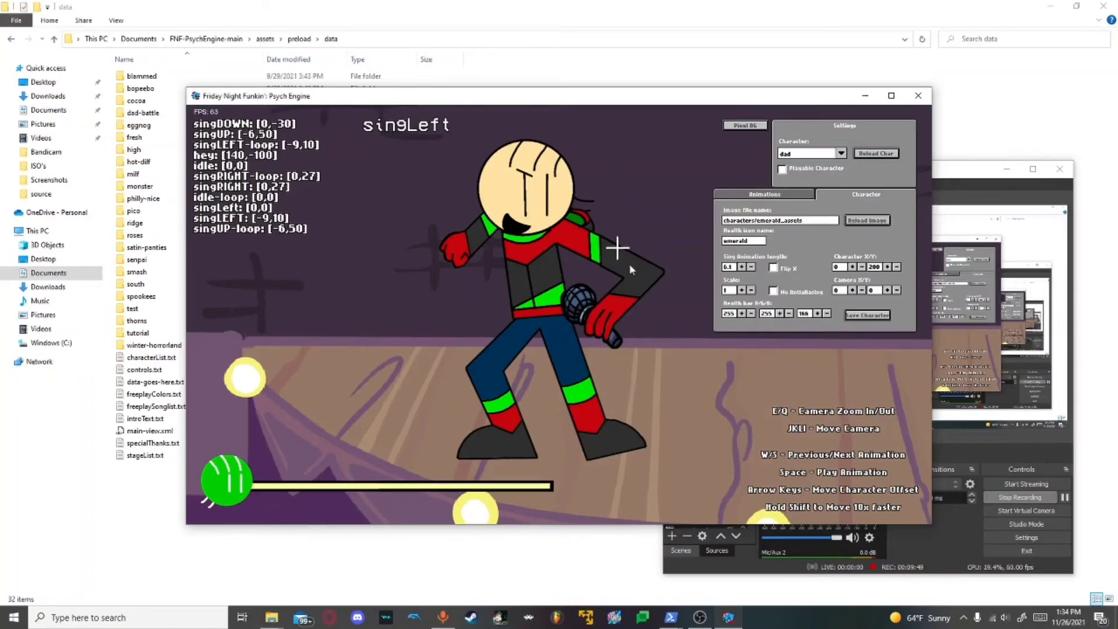
pyautogui.click(799, 195)
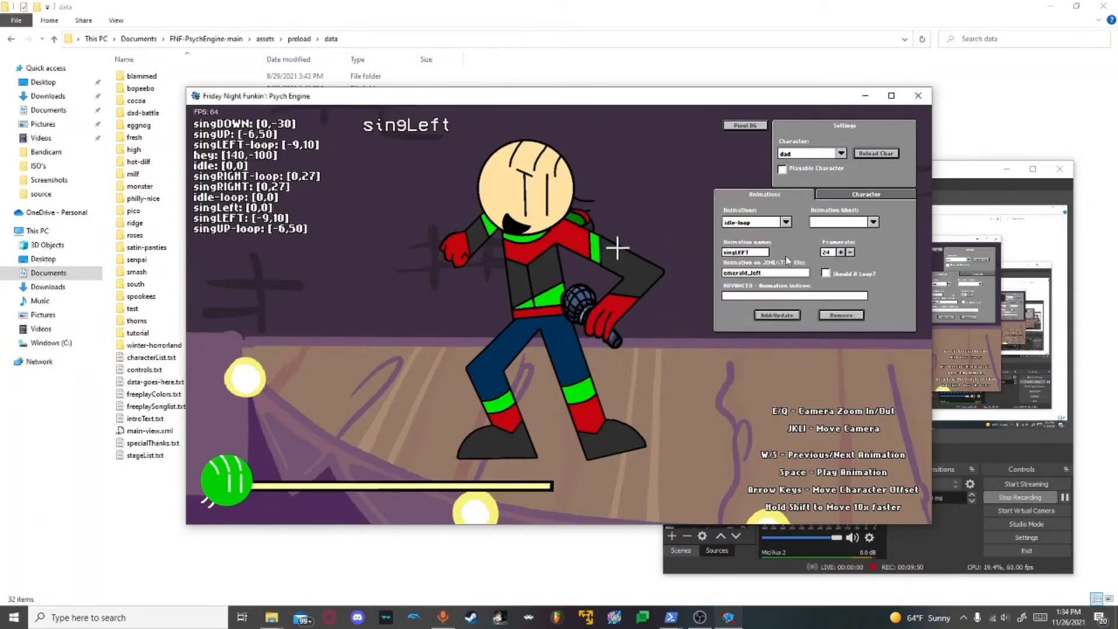
pyautogui.click(858, 196)
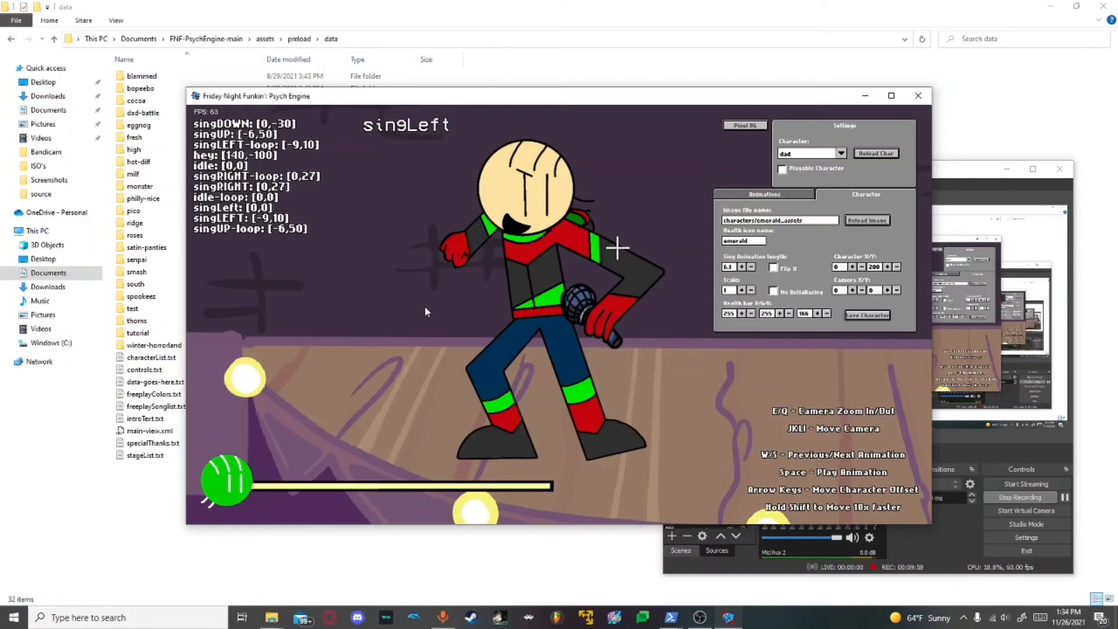
pyautogui.hotkey('shift', 'Down')
pyautogui.hotkey('shift', 'Down')
pyautogui.hotkey('shift', 'Down')
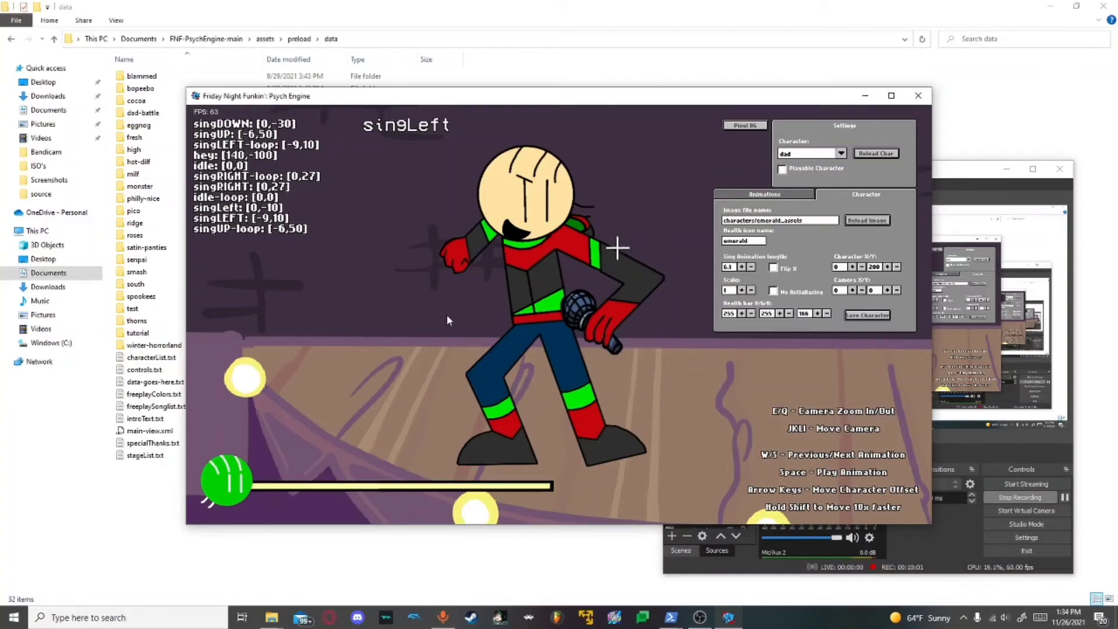
pyautogui.hotkey('shift', 'Left')
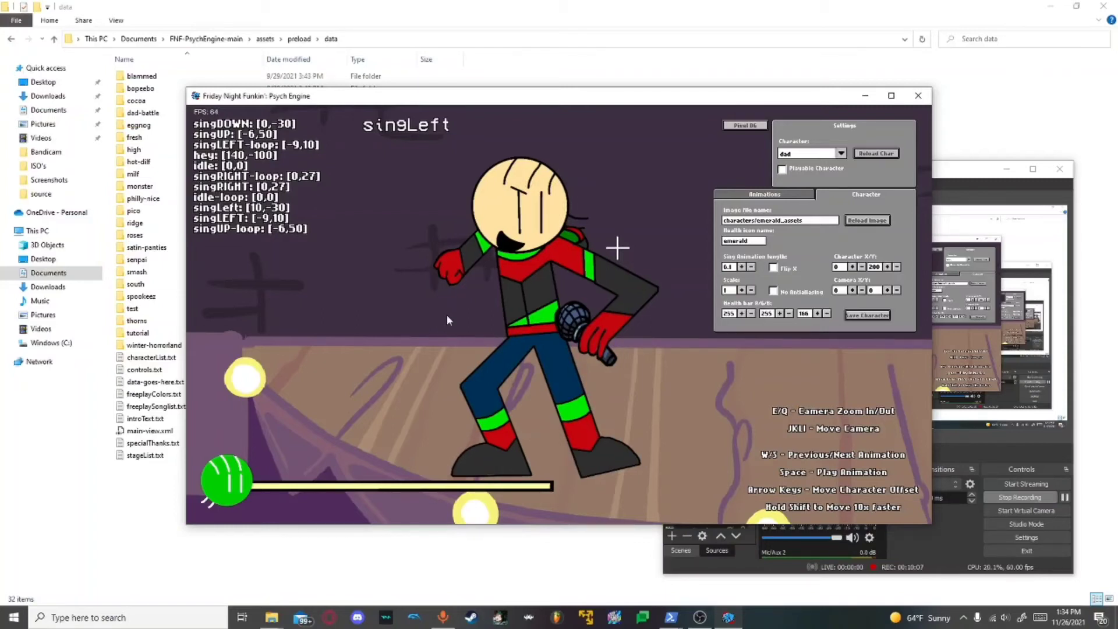
pyautogui.hotkey('shift', 'Left')
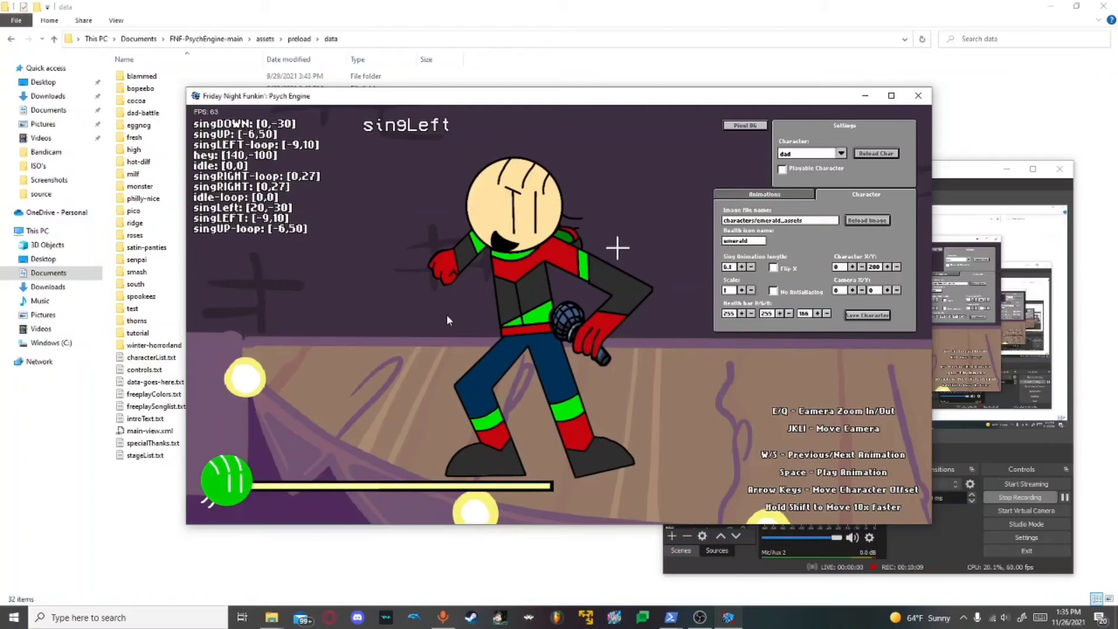
# Cycle through the animations and compare the shifted singLeft pose with the idle pose.
pyautogui.press('s')
pyautogui.press('s')
pyautogui.press('s')
pyautogui.press('s')
pyautogui.press('s')
pyautogui.press('s')
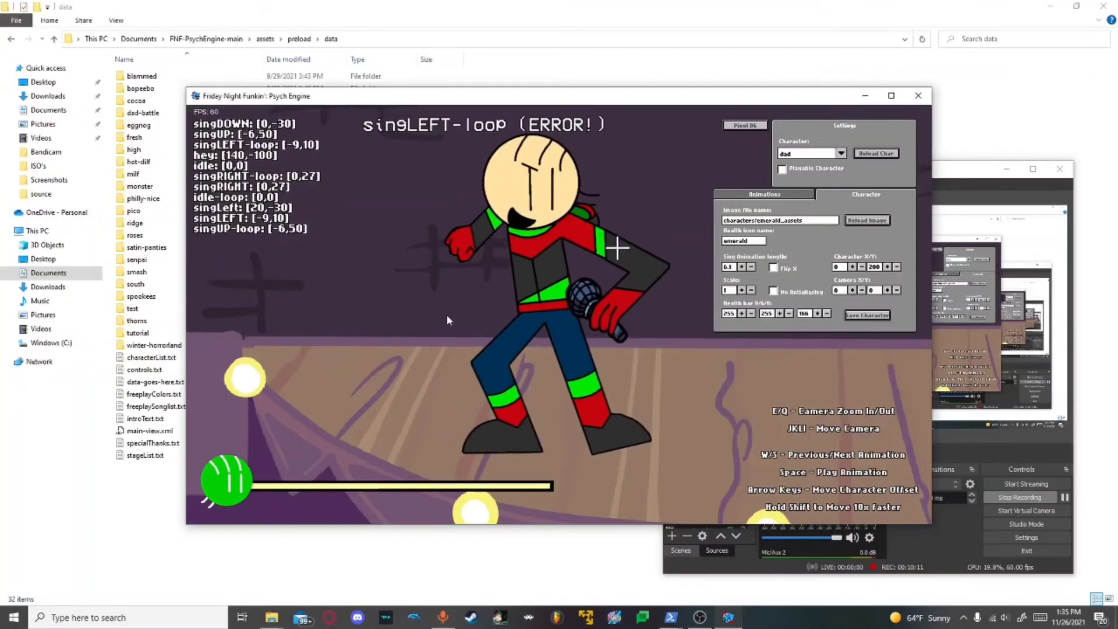
pyautogui.press('s')
pyautogui.press('s')
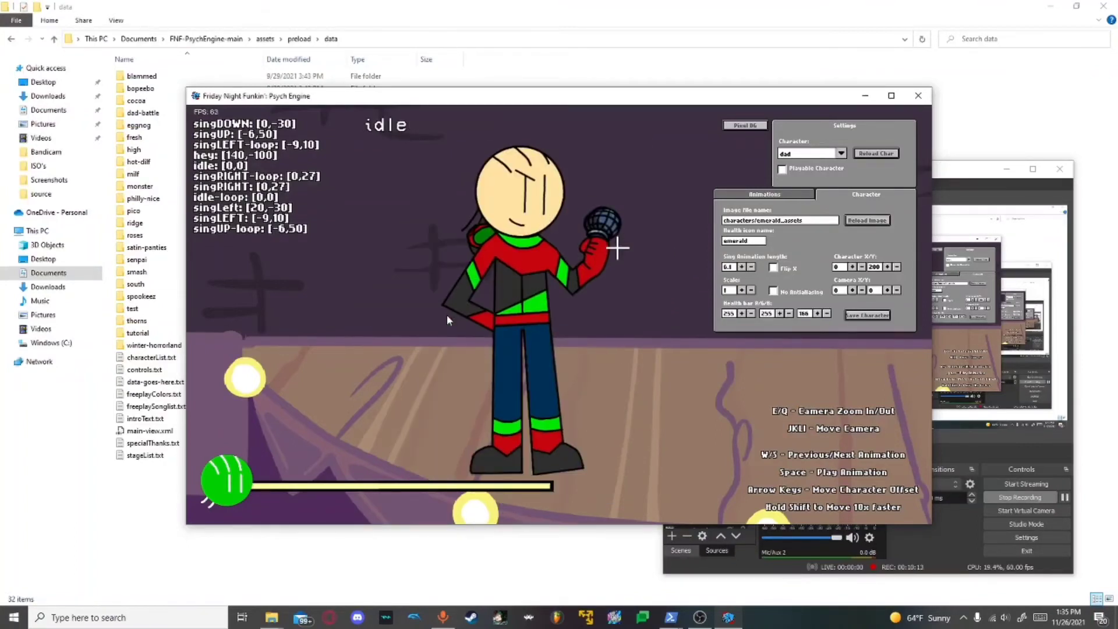
pyautogui.press('s')
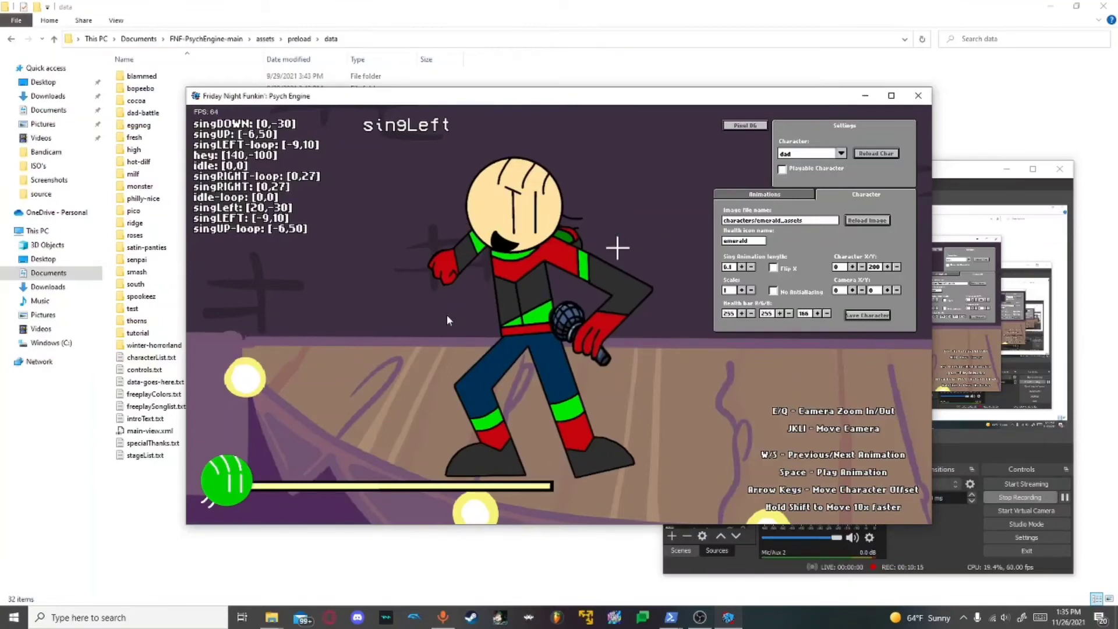
# Move the singDOWN animation's offset to -20, -80.
pyautogui.press('s')
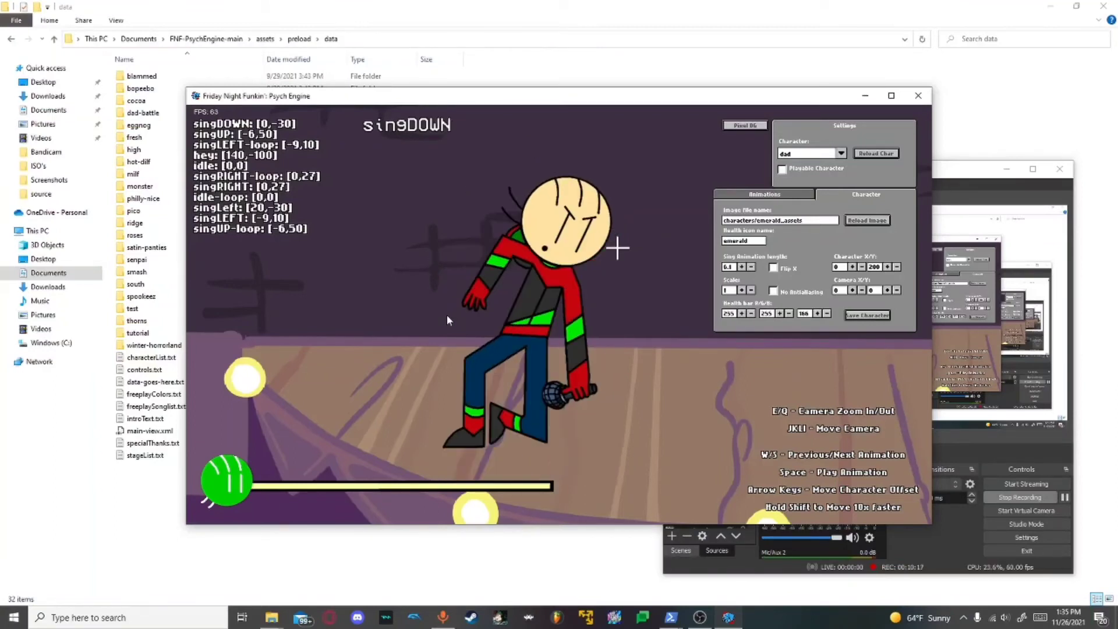
pyautogui.hotkey('shift', 'Down')
pyautogui.hotkey('shift', 'Down')
pyautogui.hotkey('shift', 'Down')
pyautogui.hotkey('shift', 'Down')
pyautogui.hotkey('shift', 'Down')
pyautogui.hotkey('shift', 'Right')
pyautogui.hotkey('shift', 'Right')
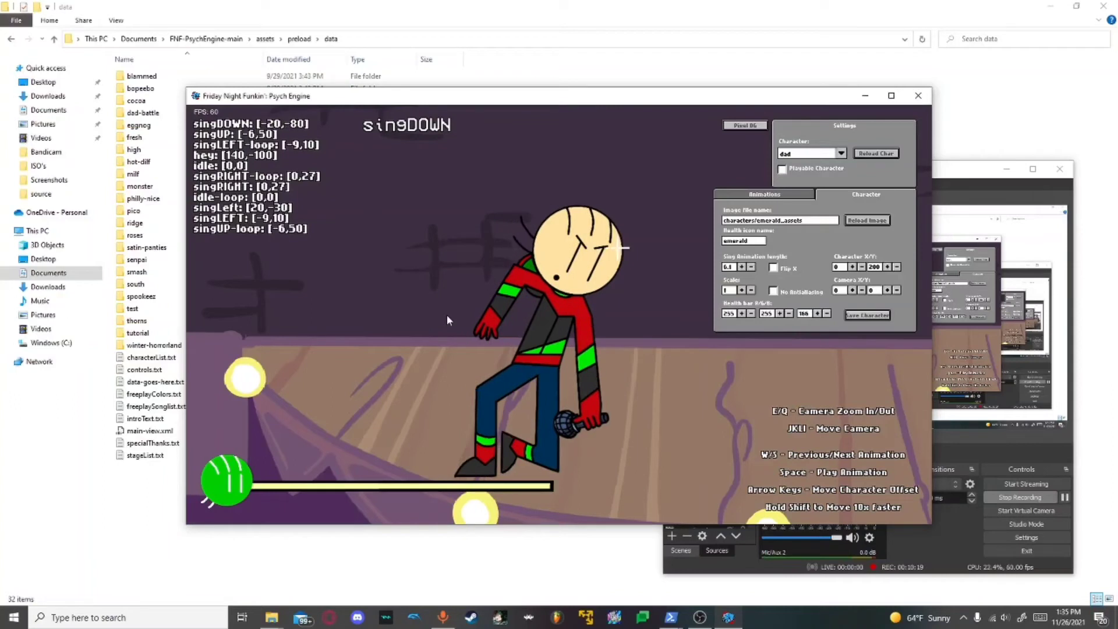
# Move the singUP animation's offset to 204, 50.
pyautogui.press('s')
pyautogui.hotkey('shift', 'Left')
pyautogui.hotkey('shift', 'Left')
pyautogui.hotkey('shift', 'Left')
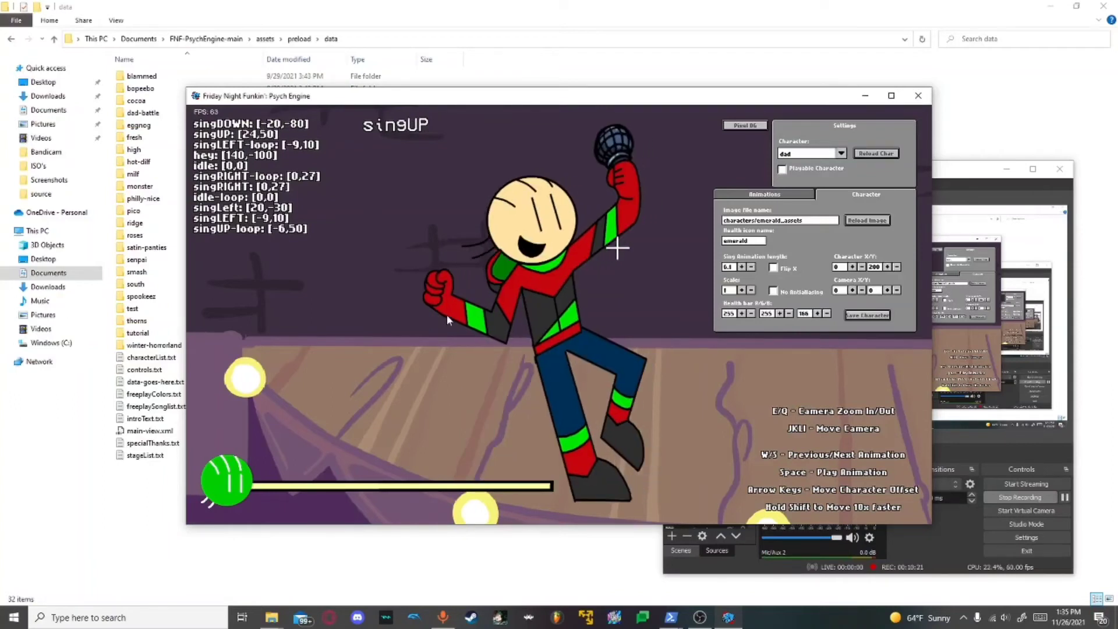
pyautogui.hotkey('shift', 'Left')
pyautogui.hotkey('shift', 'Left')
pyautogui.hotkey('shift', 'Left')
pyautogui.hotkey('shift', 'Left')
pyautogui.hotkey('shift', 'Left')
pyautogui.hotkey('shift', 'Left')
pyautogui.hotkey('shift', 'Left')
pyautogui.hotkey('shift', 'Left')
pyautogui.hotkey('shift', 'Left')
pyautogui.hotkey('shift', 'Left')
pyautogui.hotkey('shift', 'Left')
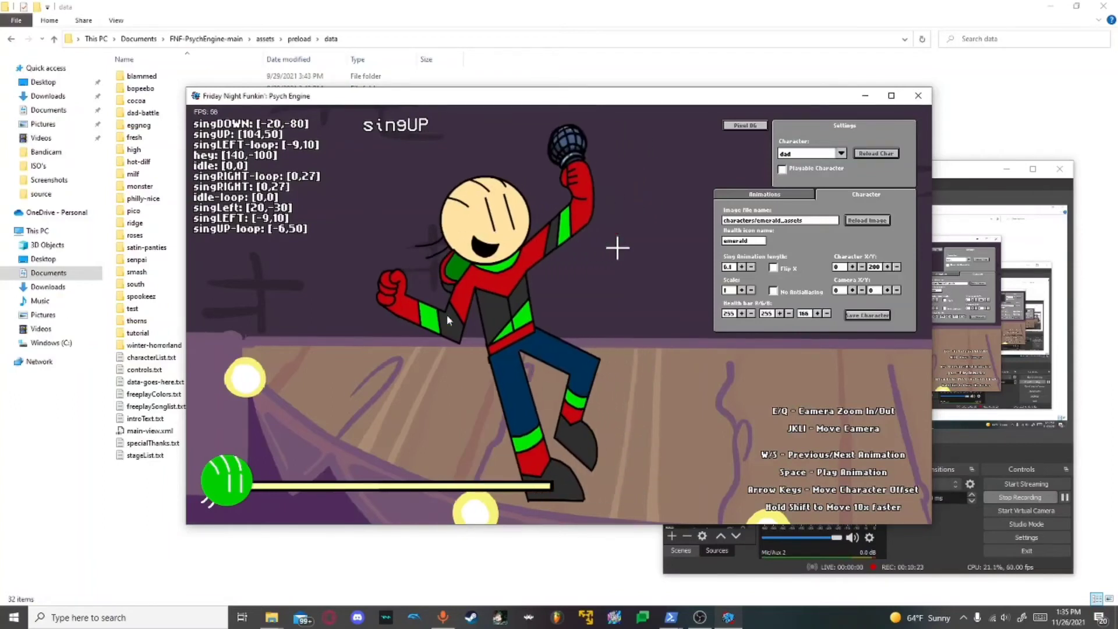
pyautogui.hotkey('shift', 'Left')
pyautogui.hotkey('shift', 'Left')
pyautogui.hotkey('shift', 'Left')
pyautogui.hotkey('shift', 'Left')
pyautogui.hotkey('shift', 'Left')
pyautogui.hotkey('shift', 'Left')
pyautogui.hotkey('shift', 'Left')
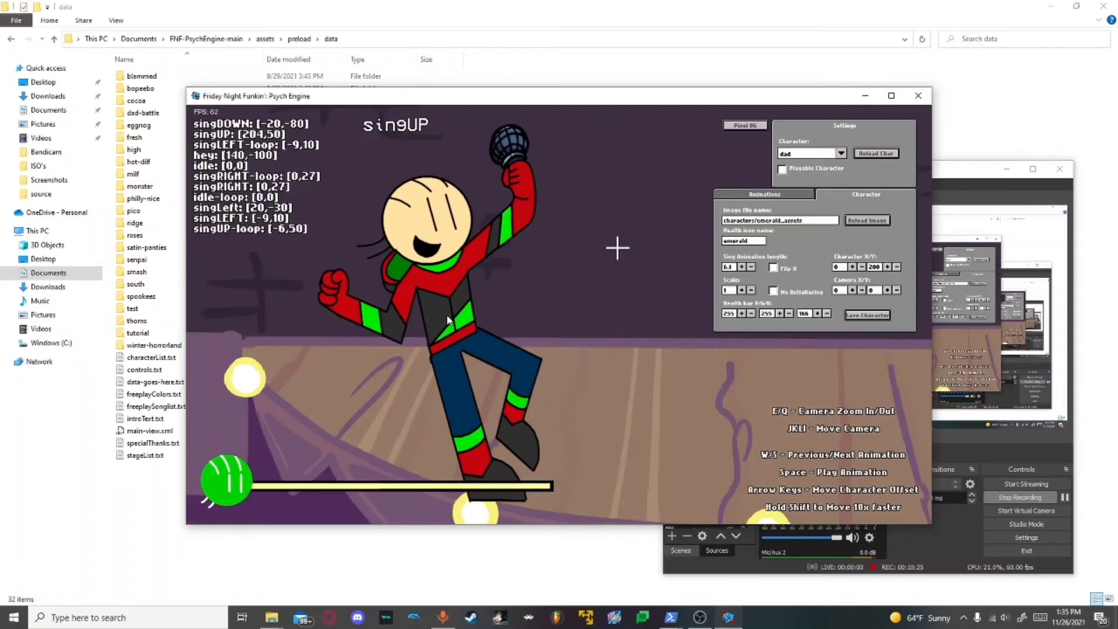
# Lower the singRIGHT animation's offset to 0, -43.
pyautogui.press('s')
pyautogui.press('s')
pyautogui.press('s')
pyautogui.press('s')
pyautogui.press('s')
pyautogui.hotkey('shift', 'Down')
pyautogui.hotkey('shift', 'Down')
pyautogui.hotkey('shift', 'Down')
pyautogui.hotkey('shift', 'Down')
pyautogui.hotkey('shift', 'Down')
pyautogui.hotkey('shift', 'Down')
pyautogui.hotkey('shift', 'Down')
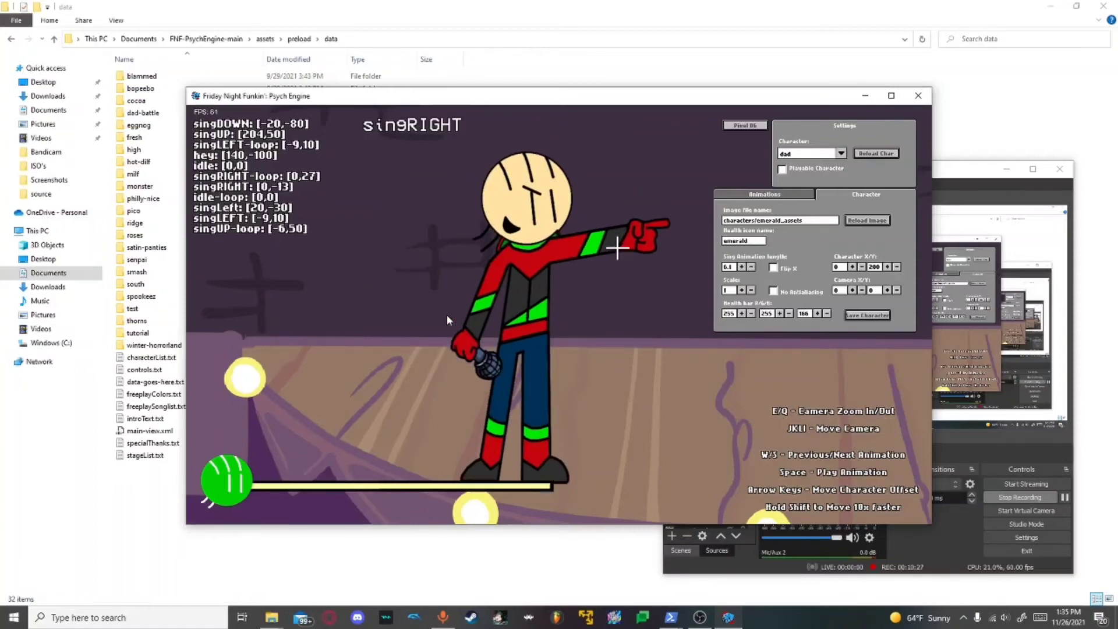
# Cycle through the animations and check the alignment of the idle and singLeft poses.
pyautogui.press('s')
pyautogui.press('s')
pyautogui.press('s')
pyautogui.press('s')
pyautogui.press('s')
pyautogui.press('s')
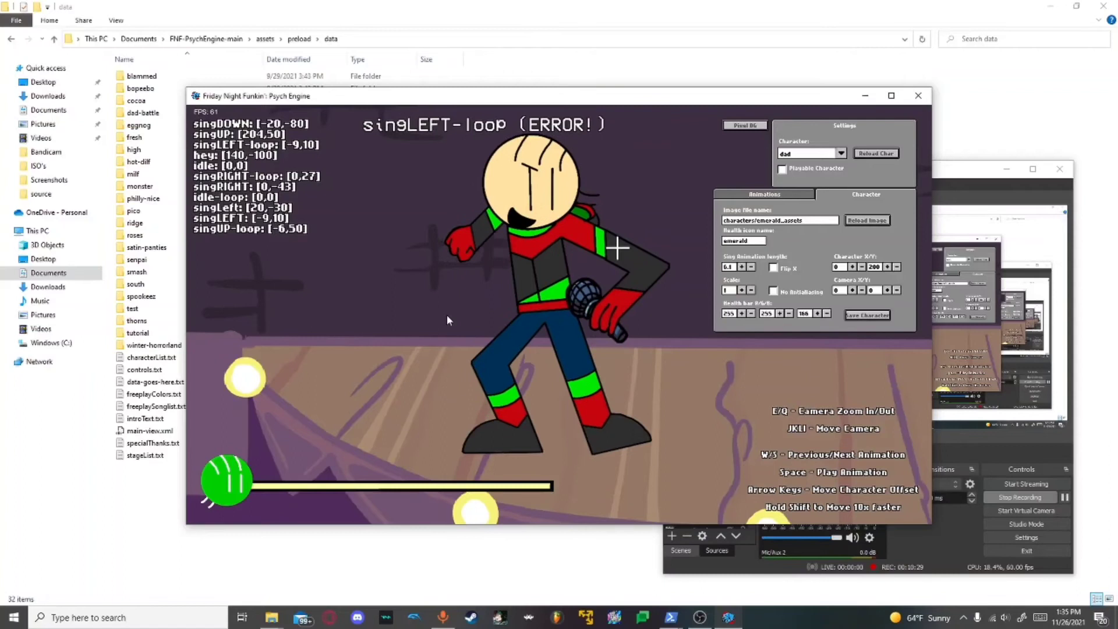
pyautogui.press('s')
pyautogui.press('s')
pyautogui.press('s')
pyautogui.press('s')
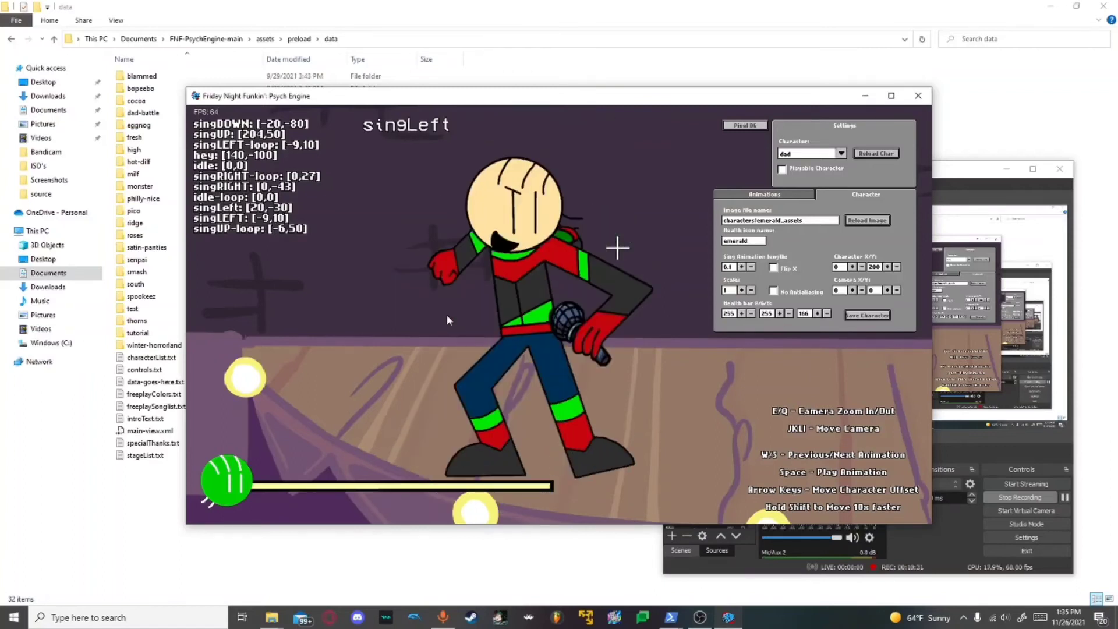
# Readjust the singUP animation's offset to 164, 90.
pyautogui.press('s')
pyautogui.press('s')
pyautogui.press('s')
pyautogui.press('s')
pyautogui.hotkey('shift', 'Up')
pyautogui.hotkey('shift', 'Up')
pyautogui.hotkey('shift', 'Up')
pyautogui.hotkey('shift', 'Up')
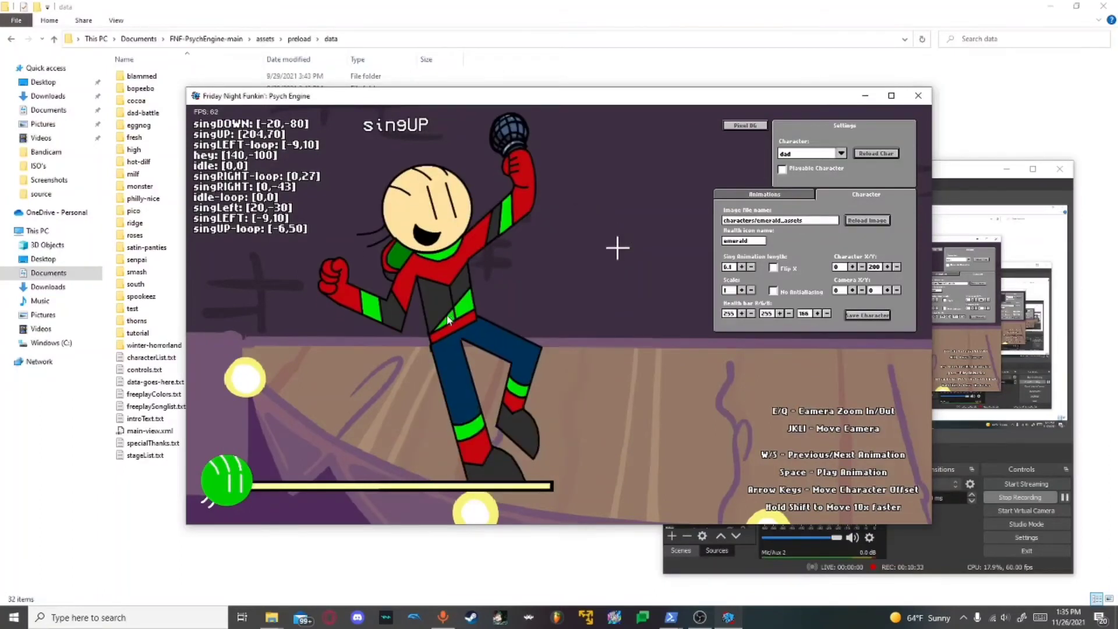
pyautogui.hotkey('shift', 'Right')
pyautogui.hotkey('shift', 'Right')
pyautogui.hotkey('shift', 'Right')
pyautogui.hotkey('shift', 'Right')
# Raise the singRIGHT animation's offset to 0, 7.
pyautogui.press('s')
pyautogui.hotkey('shift', 'Up')
pyautogui.hotkey('shift', 'Up')
pyautogui.hotkey('shift', 'Up')
pyautogui.hotkey('shift', 'Up')
pyautogui.hotkey('shift', 'Up')
pyautogui.press('s')
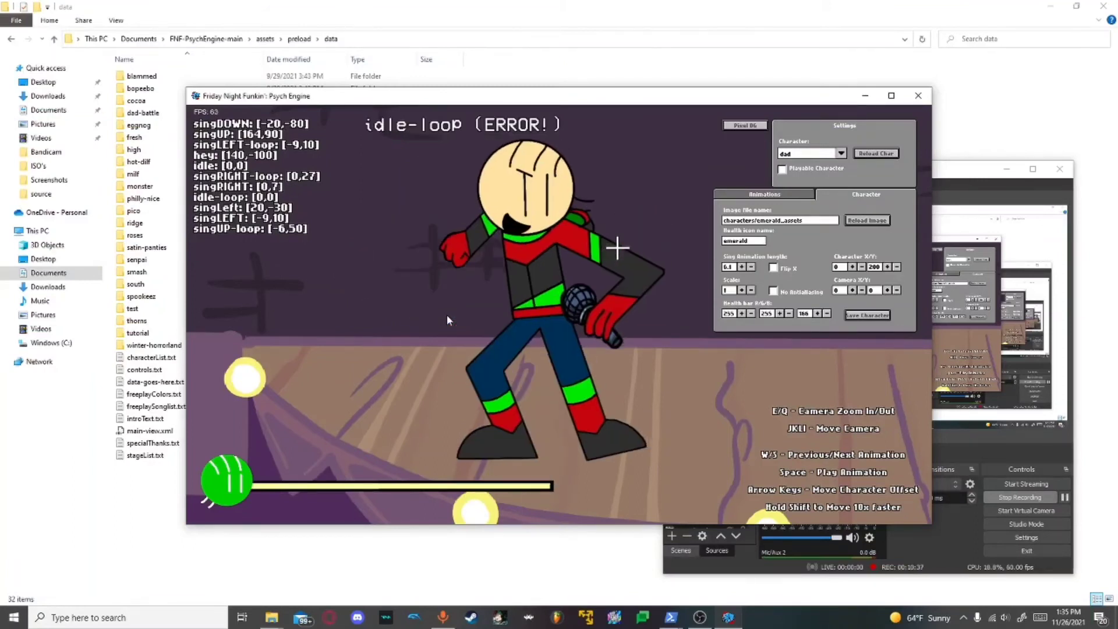
# Cycle back and forth through all the animations and examine the adjusted poses against the idle pose.
pyautogui.press('w')
pyautogui.press('w')
pyautogui.press('w')
pyautogui.press('w')
pyautogui.press('s')
pyautogui.press('s')
pyautogui.press('s')
pyautogui.press('s')
pyautogui.press('s')
pyautogui.press('s')
pyautogui.press('s')
pyautogui.press('s')
pyautogui.press('s')
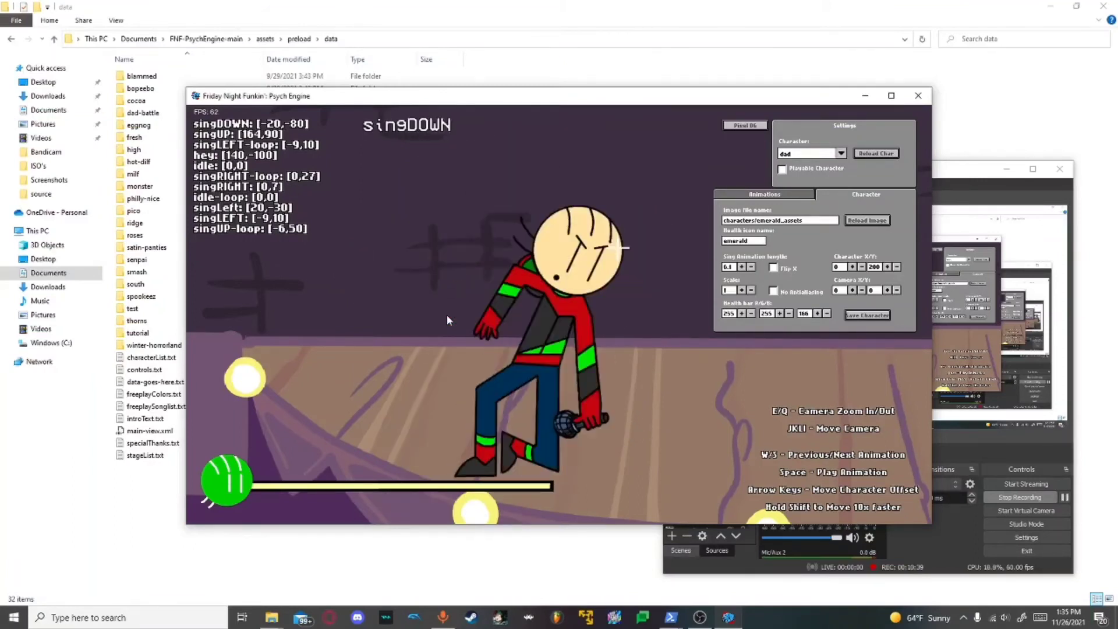
pyautogui.press('s')
pyautogui.press('s')
pyautogui.press('s')
pyautogui.press('s')
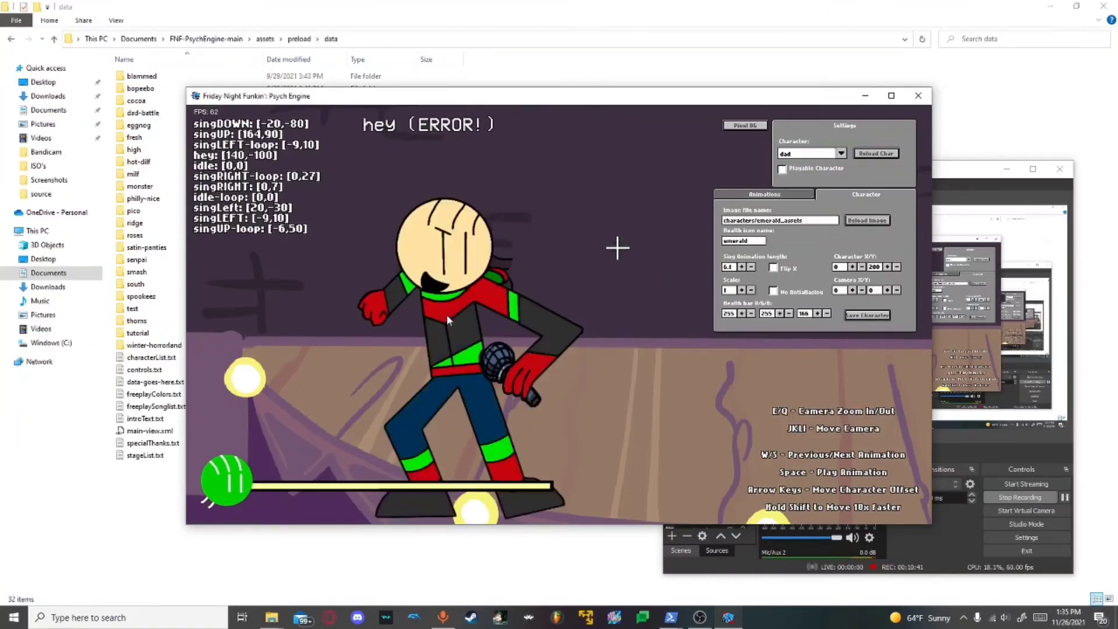
pyautogui.press('s')
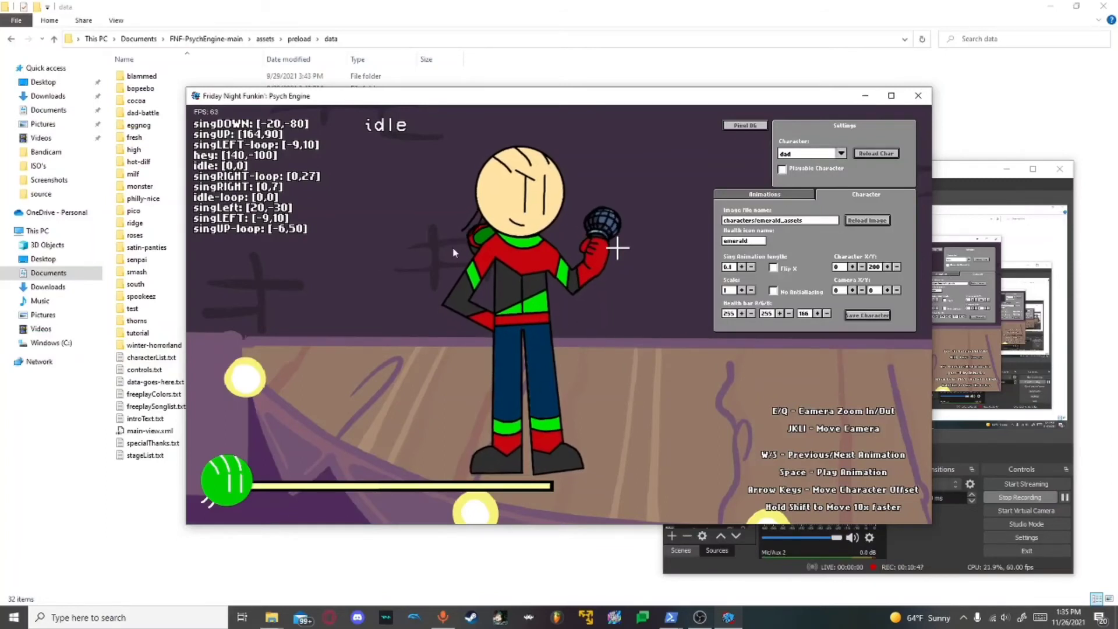
# Save the character as emerald.json in FNF-PsychEngine-main's assets/preload/characters folder.
pyautogui.click(872, 316)
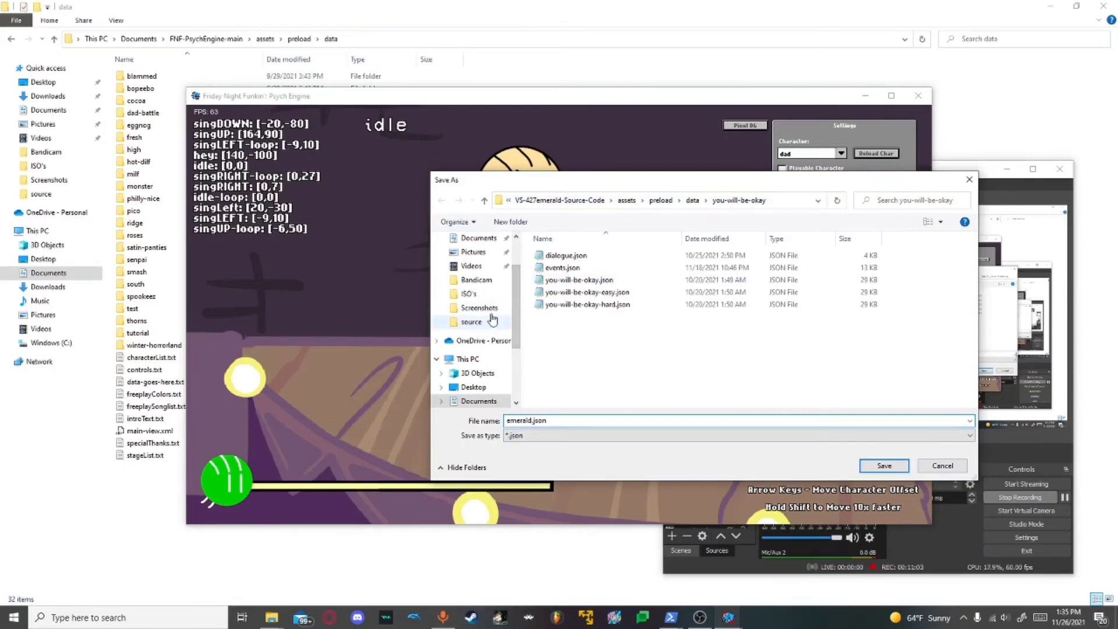
pyautogui.click(474, 239)
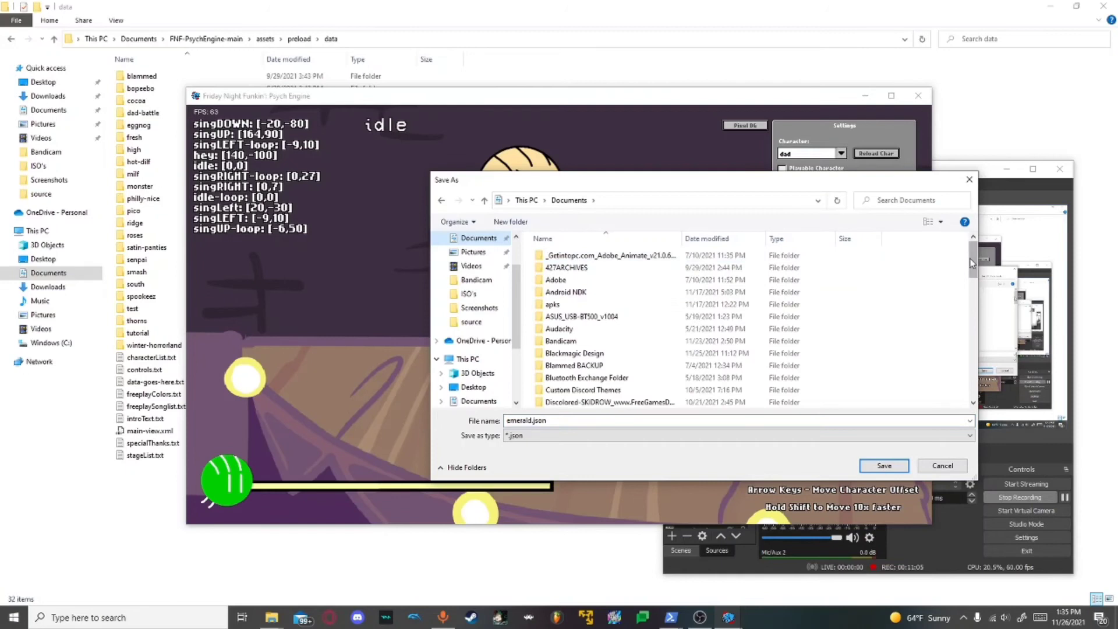
pyautogui.scroll(-5, 971, 263)
pyautogui.doubleClick(642, 375)
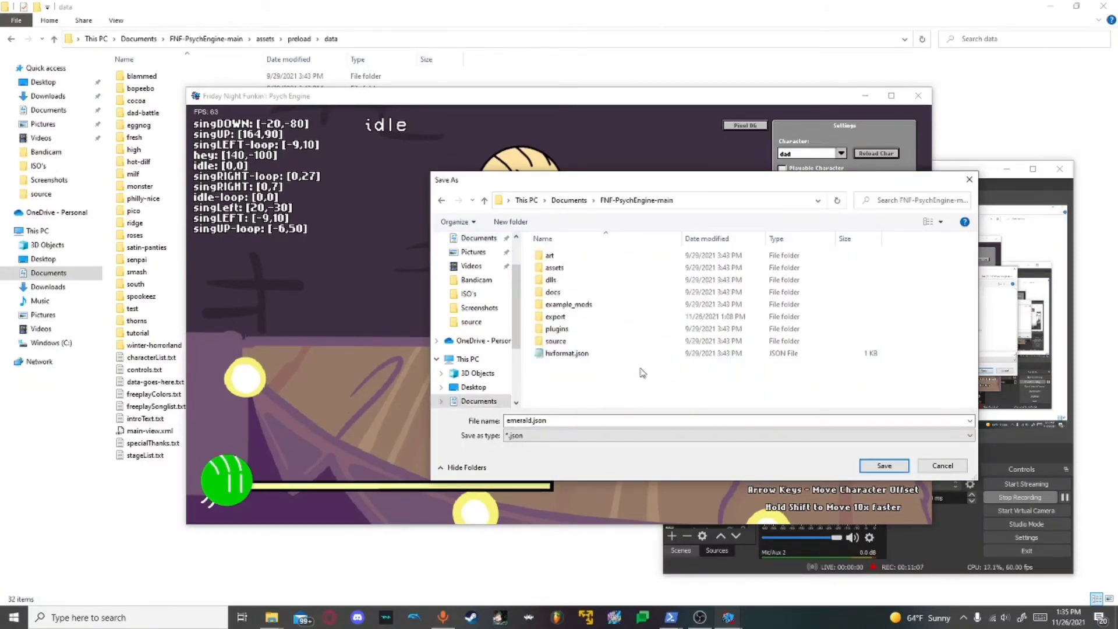
pyautogui.doubleClick(570, 268)
pyautogui.click(568, 284)
pyautogui.doubleClick(569, 282)
pyautogui.doubleClick(586, 256)
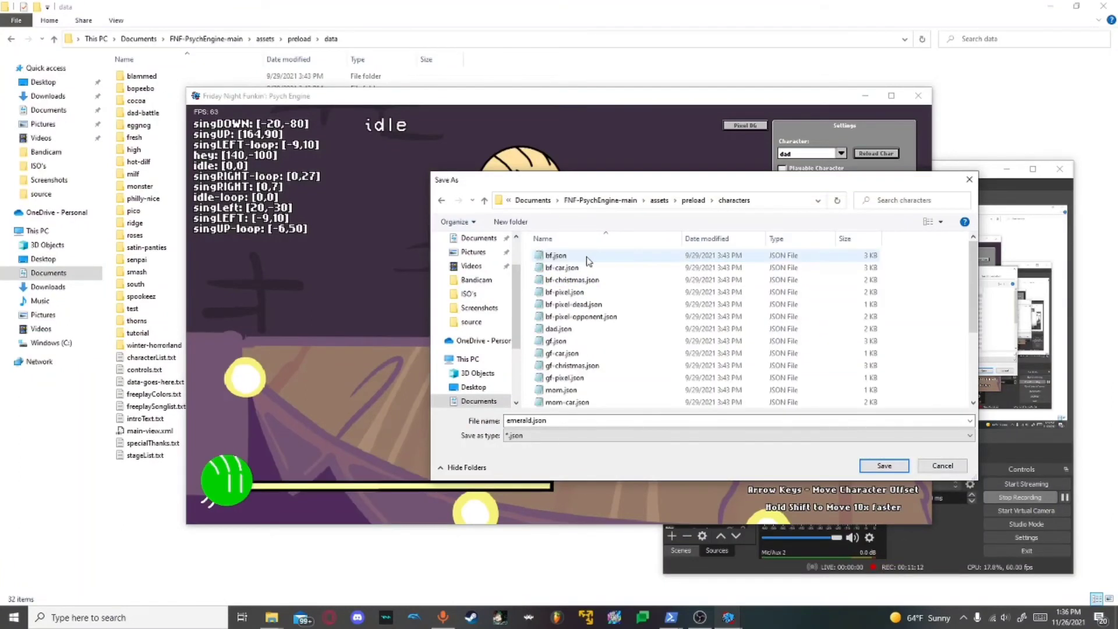
pyautogui.click(881, 466)
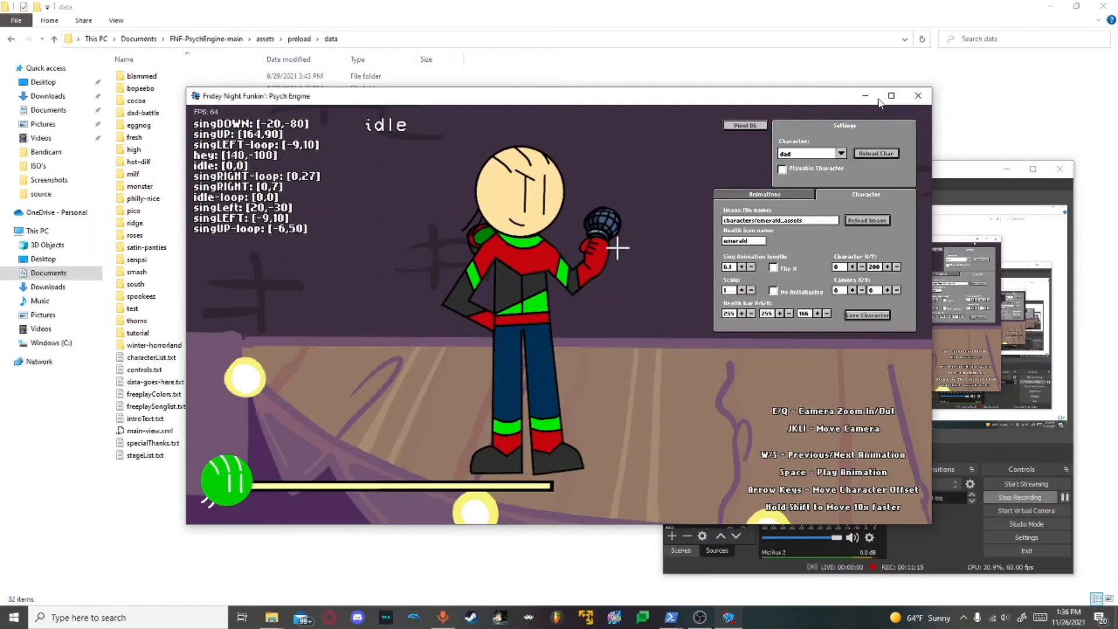
# Close the game and briefly review characterList.txt in the data folder.
pyautogui.click(919, 95)
pyautogui.click(457, 514)
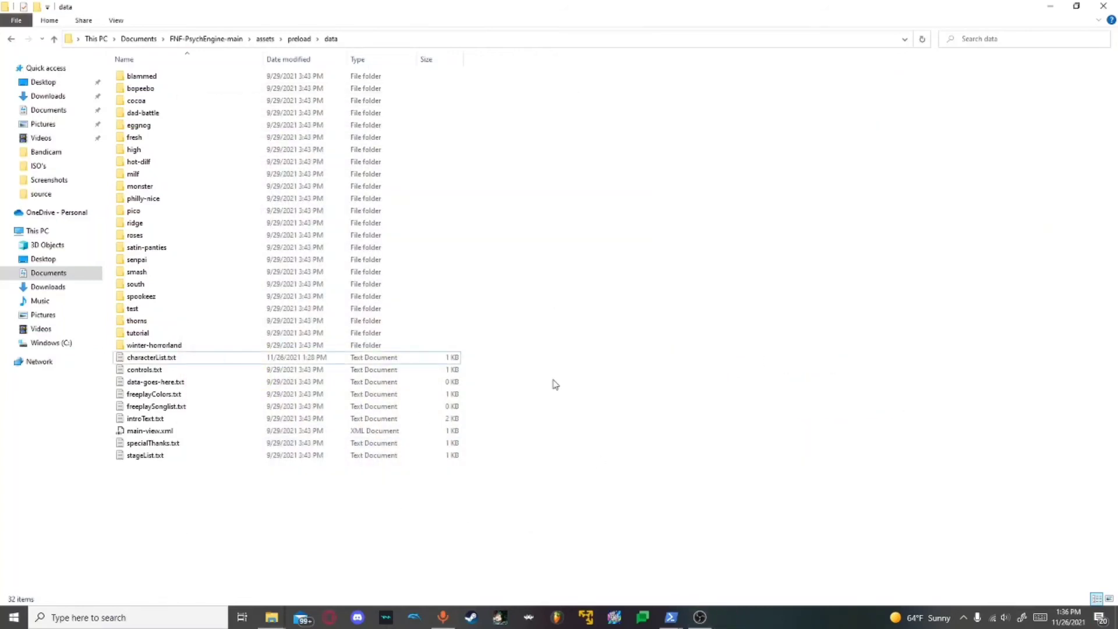
pyautogui.doubleClick(174, 356)
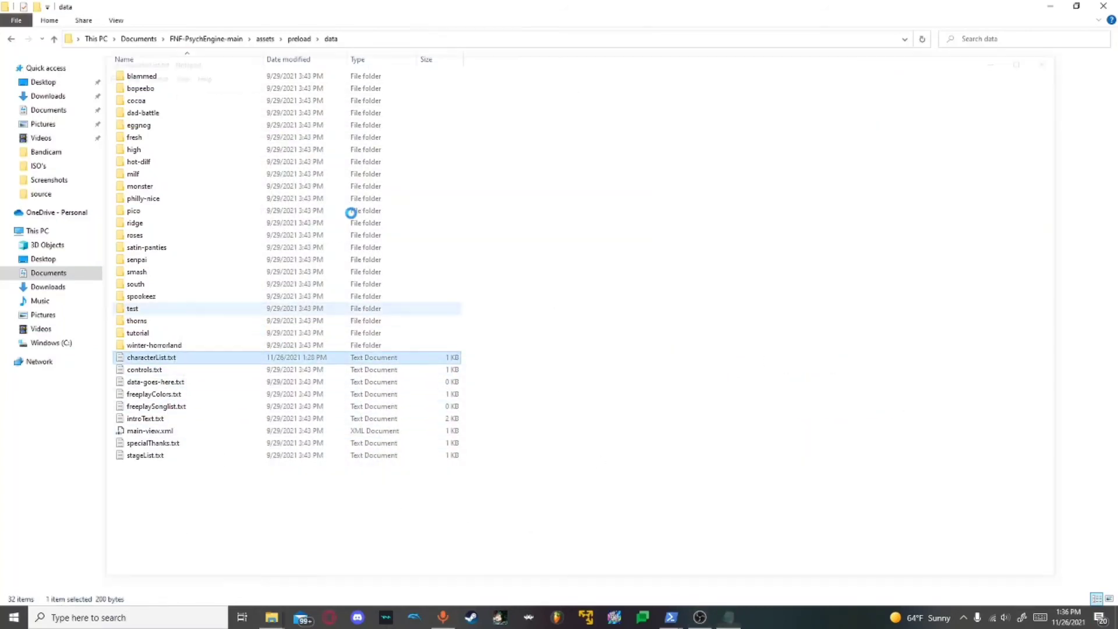
pyautogui.moveTo(204, 58); pyautogui.dragTo(187, 53)
pyautogui.click(1047, 50)
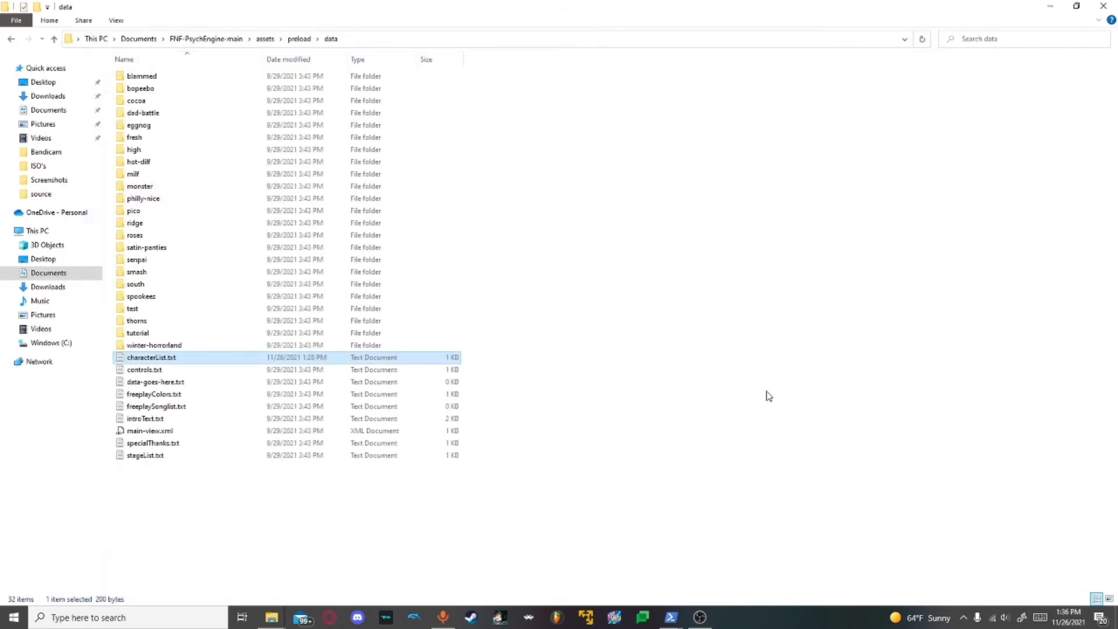
# Return to the FNF-PsychEngine-main folder and rebuild and launch the game from PowerShell with "lime test windows -debug".
pyautogui.click(207, 36)
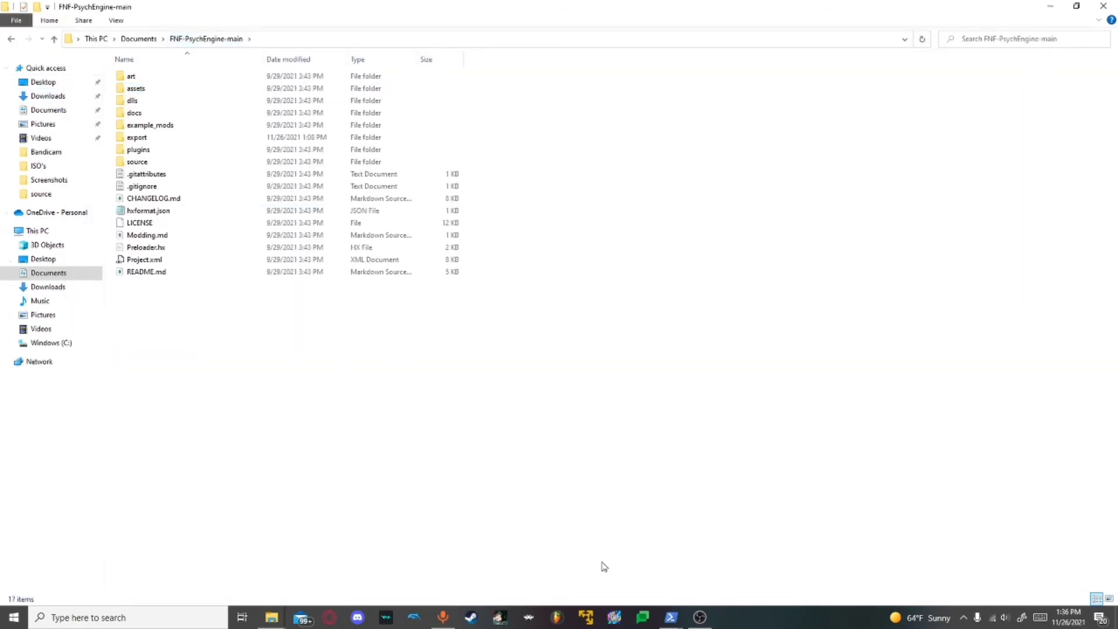
pyautogui.moveTo(671, 615)
pyautogui.click(739, 557)
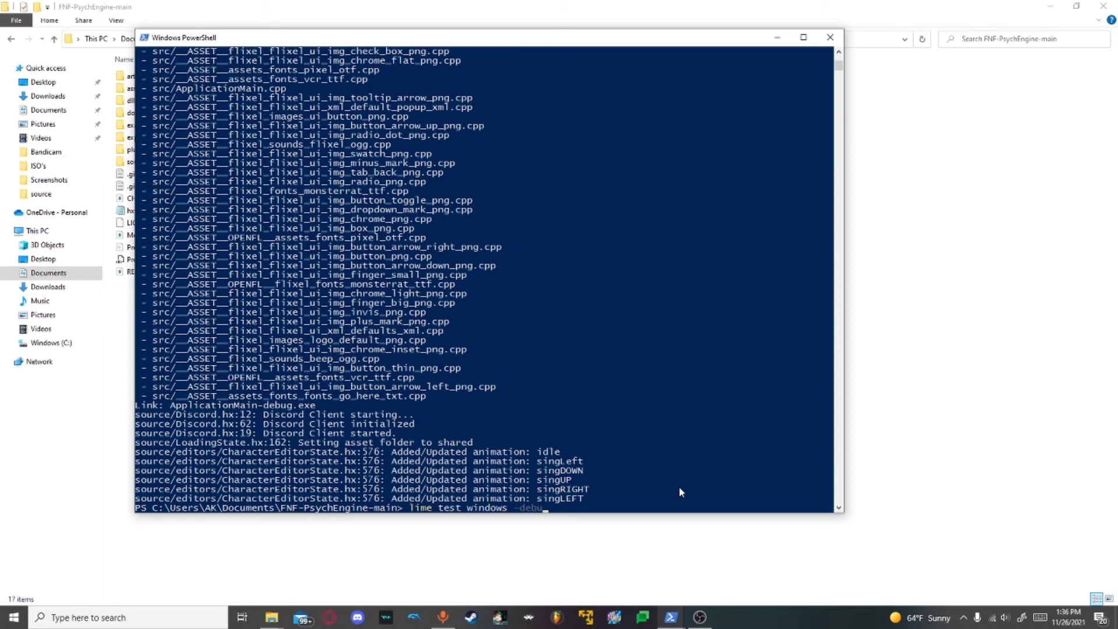
pyautogui.write('g')
pyautogui.press('Return')
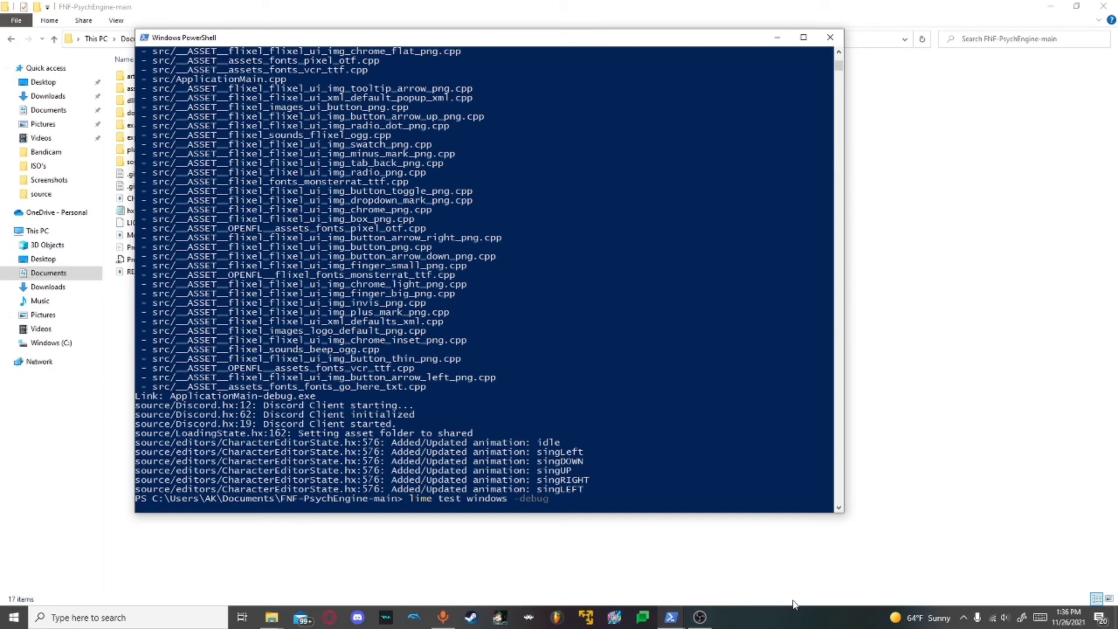
pyautogui.click(699, 617)
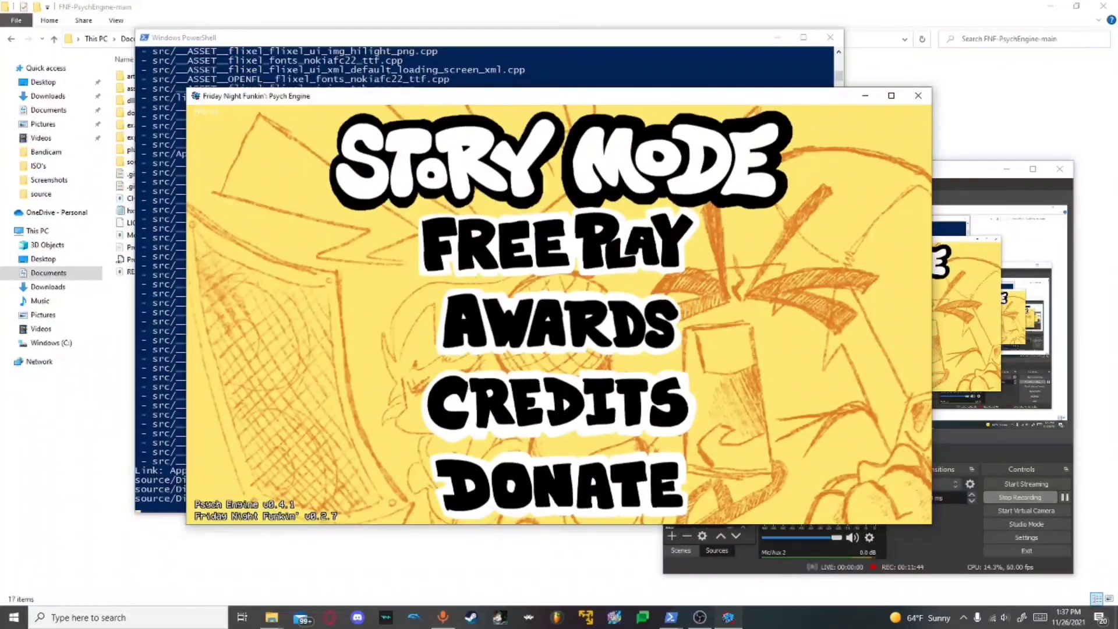
# Enter Freeplay and start the song Eggnog on Hard difficulty.
pyautogui.press('Down')
pyautogui.press('Return')
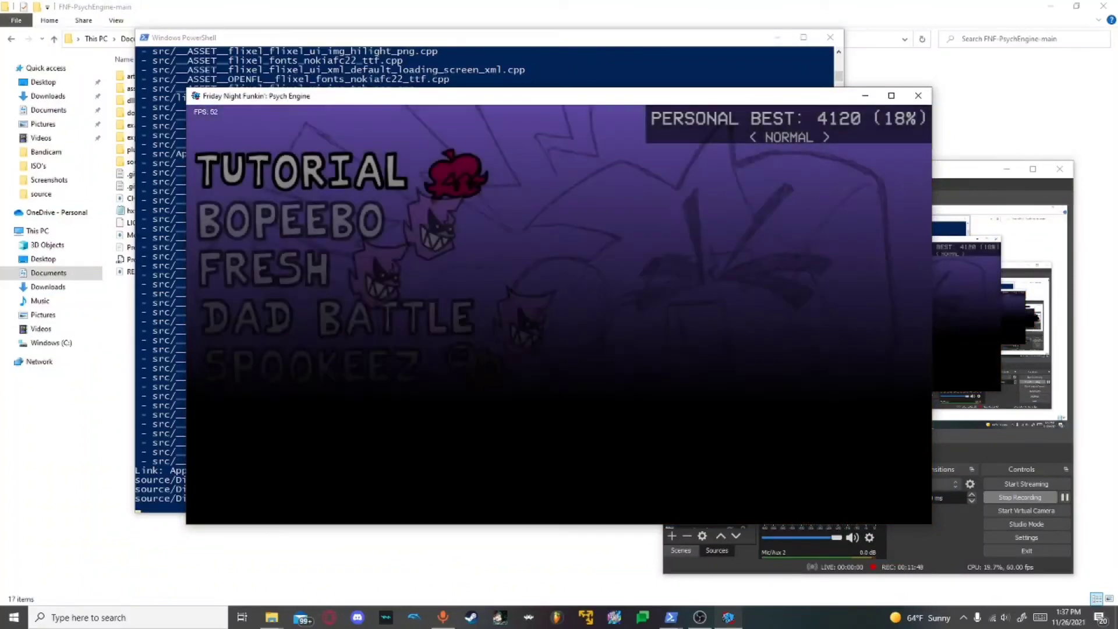
pyautogui.press('Up')
pyautogui.press('Up')
pyautogui.press('Up')
pyautogui.press('Up')
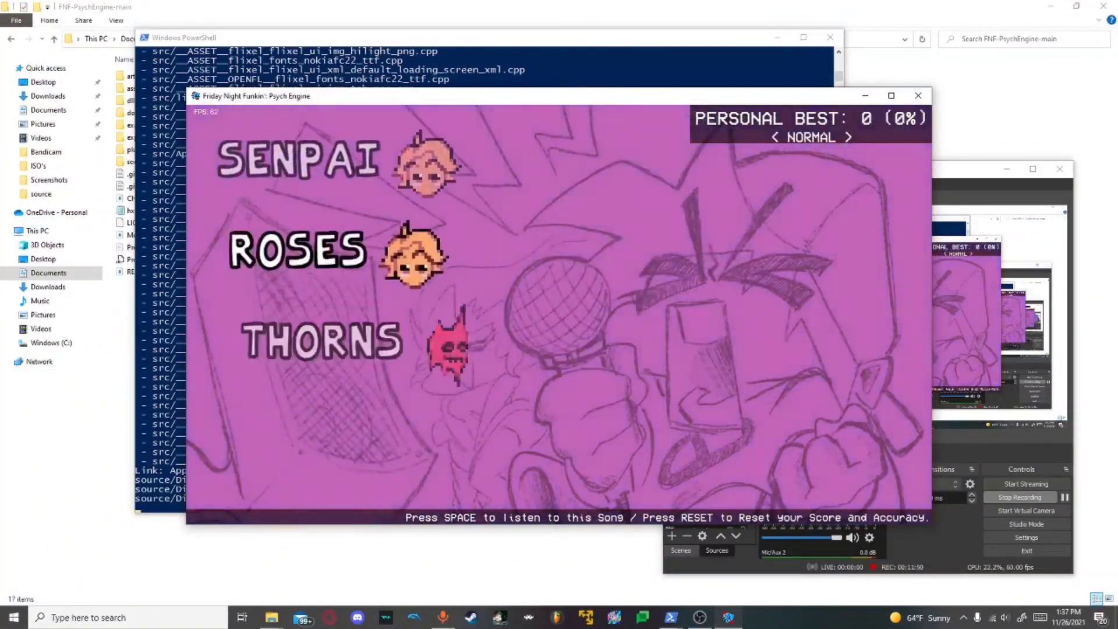
pyautogui.press('Up')
pyautogui.press('Right')
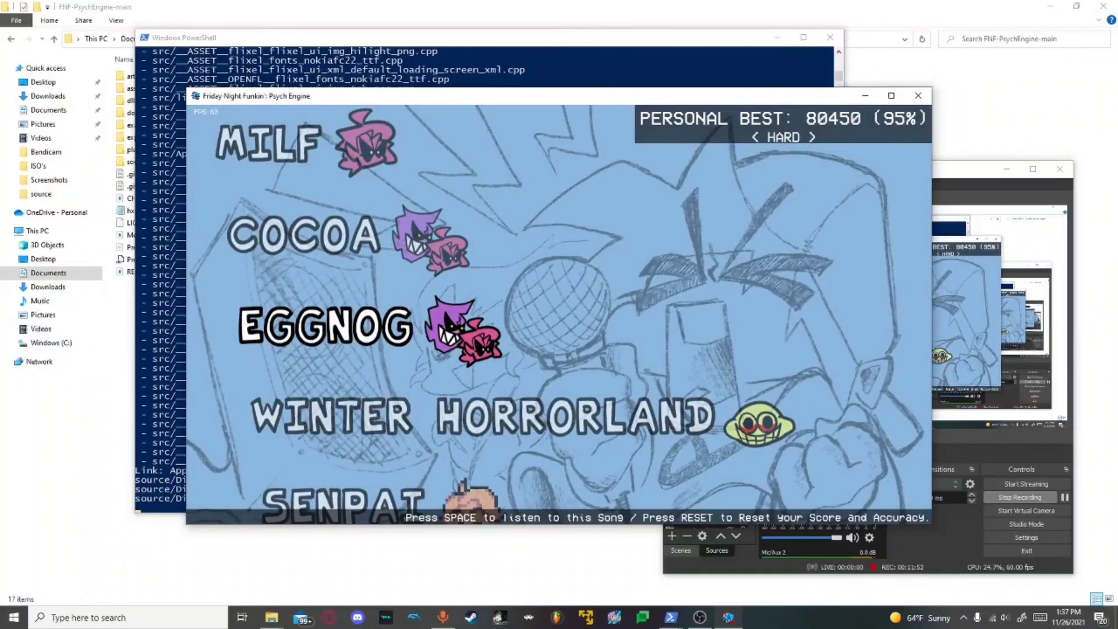
pyautogui.press('Return')
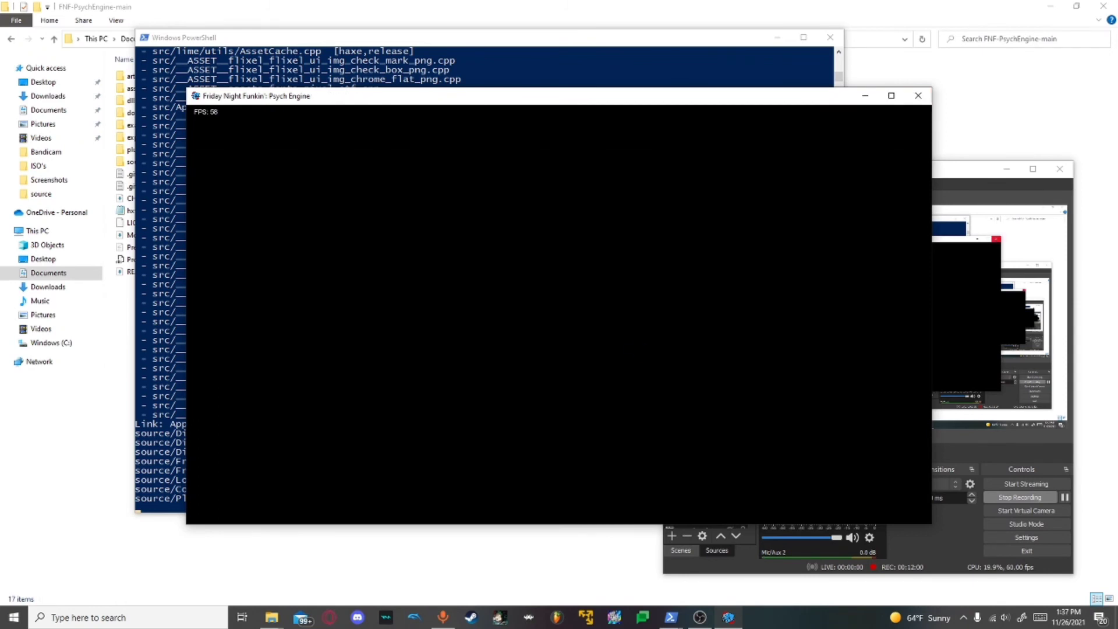
# Open the chart editor for Eggnog, set the opponent to emerald, and test the chart.
pyautogui.press('7')
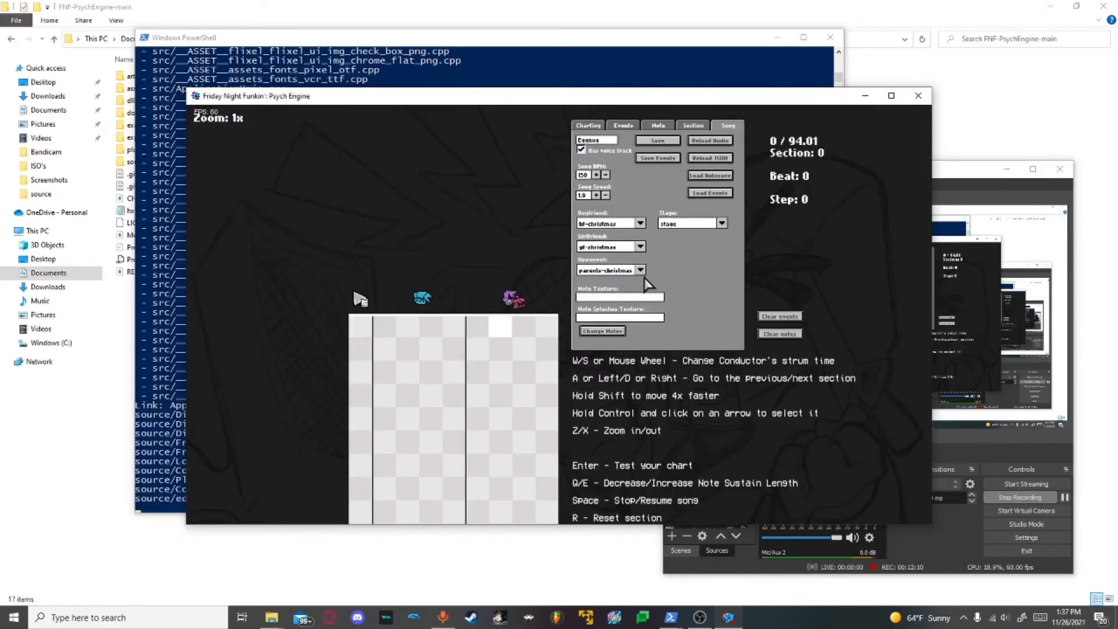
pyautogui.click(640, 270)
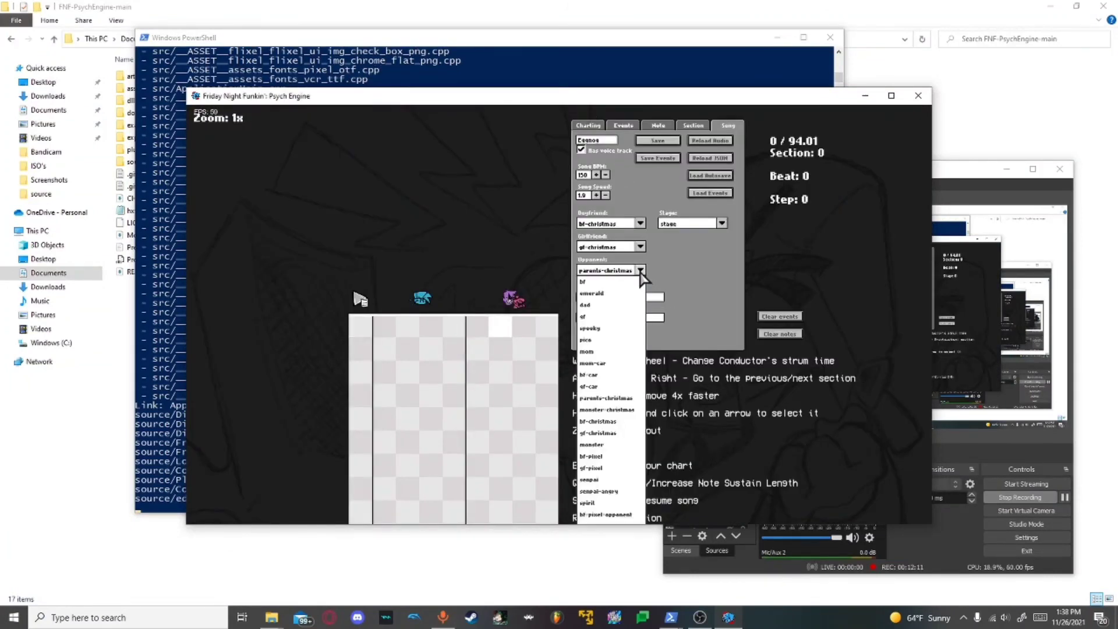
pyautogui.click(593, 294)
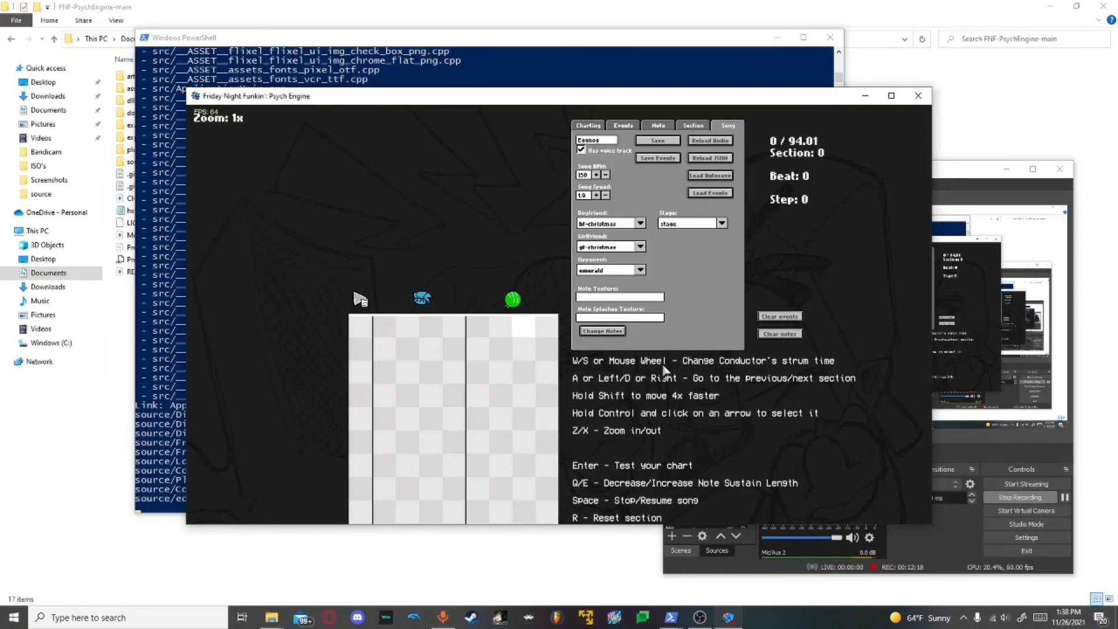
pyautogui.press('Return')
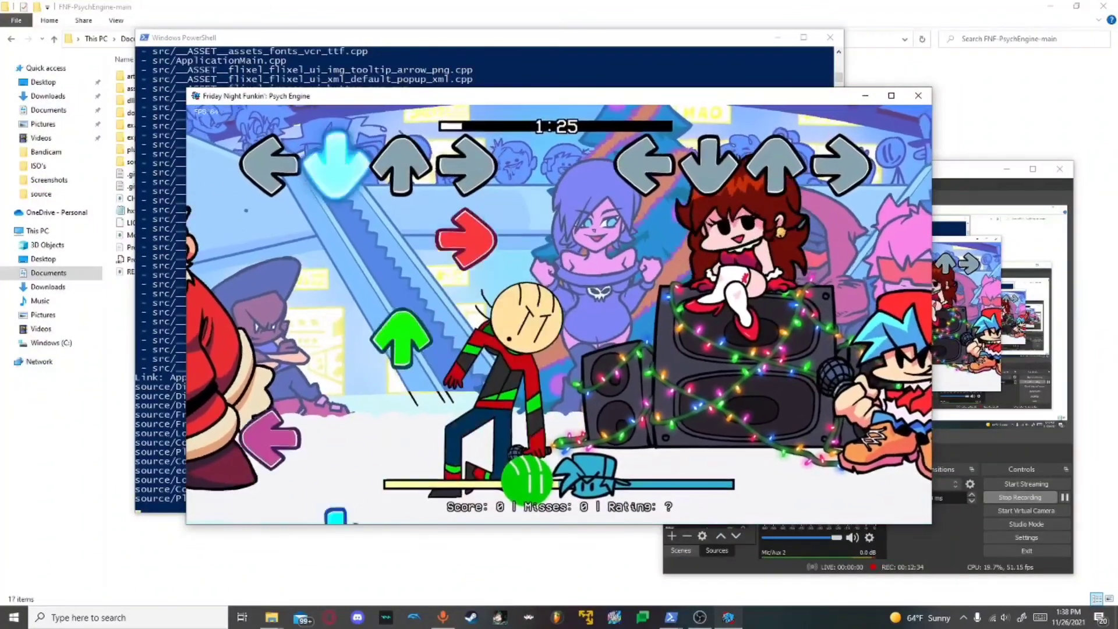
# Play the player's notes in Eggnog and examine emerald's idle and singing animations as the opponent.
pyautogui.press('Down')
pyautogui.press('Down')
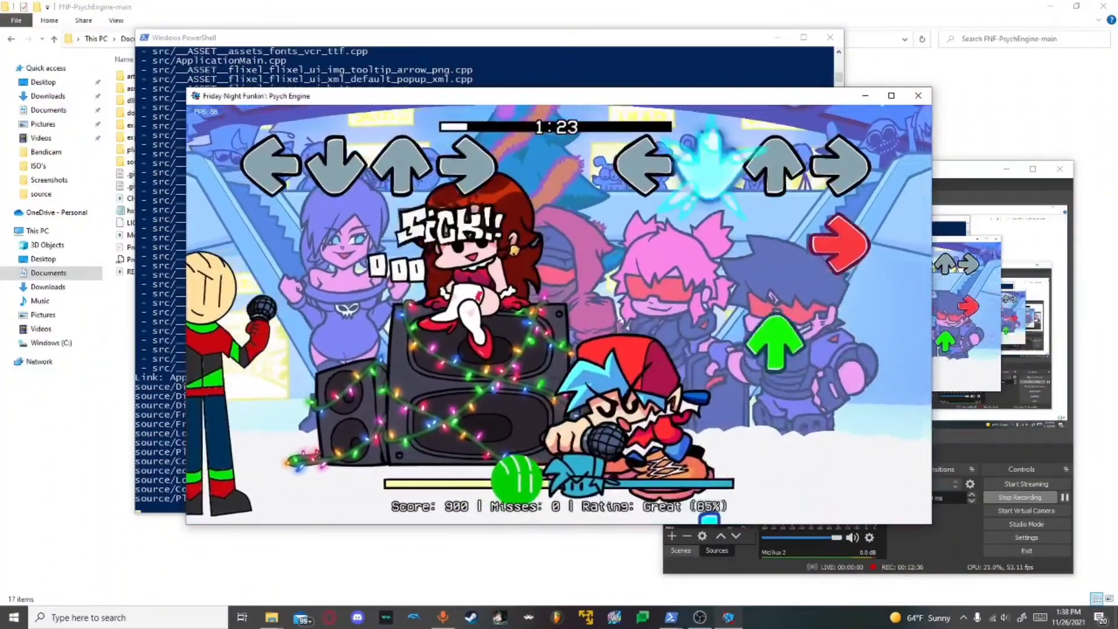
pyautogui.press('Down')
pyautogui.press('Down')
pyautogui.press('Right')
pyautogui.press('Up')
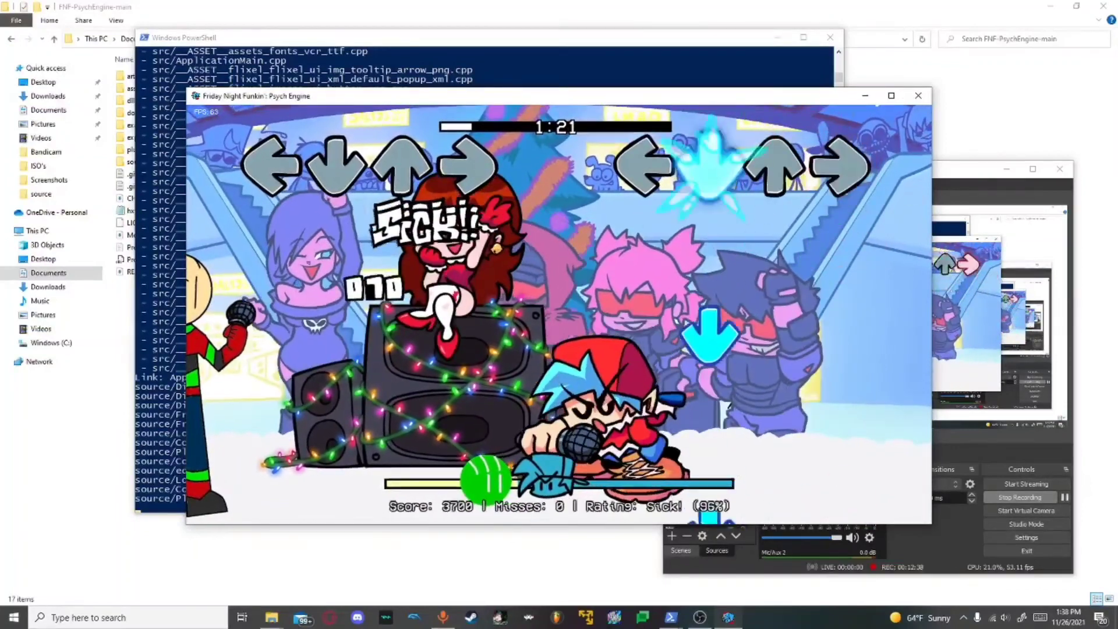
pyautogui.press('Down')
pyautogui.press('Up')
pyautogui.press('Down')
pyautogui.press('Down')
pyautogui.press('Right')
pyautogui.press('Up')
pyautogui.press('Left')
pyautogui.press('Down')
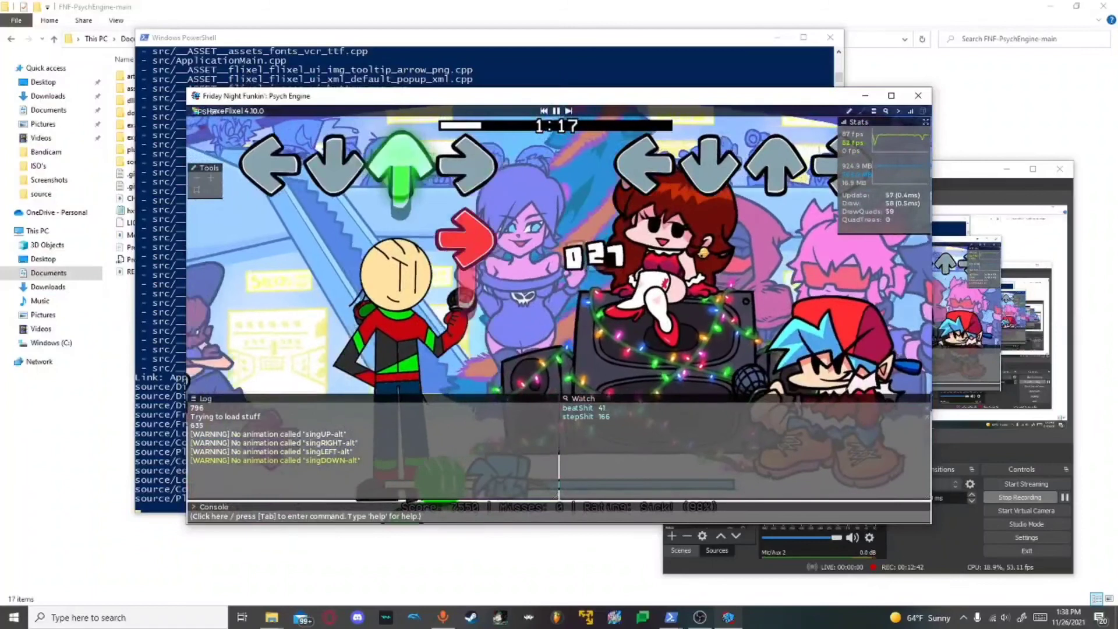
pyautogui.press('Return')
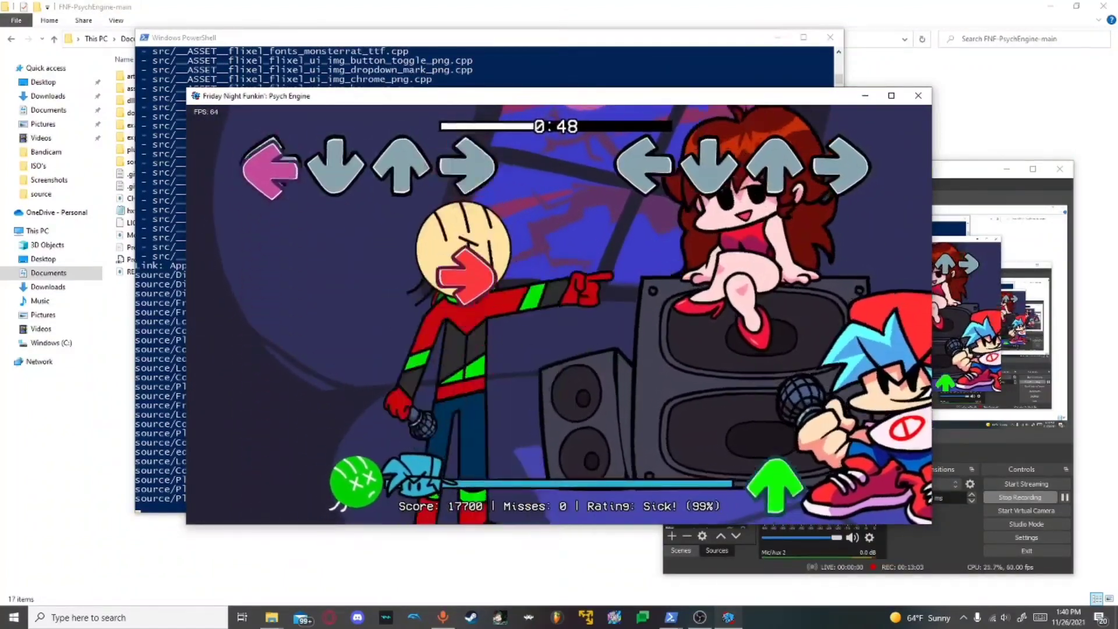
# Play the player's notes in South on Hard and examine emerald's poses, icon and health bar as the opponent.
pyautogui.press('Up')
pyautogui.press('Right')
pyautogui.press('Left')
pyautogui.press('Up')
pyautogui.press('Right')
pyautogui.press('Left')
pyautogui.press('Up')
pyautogui.press('Right')
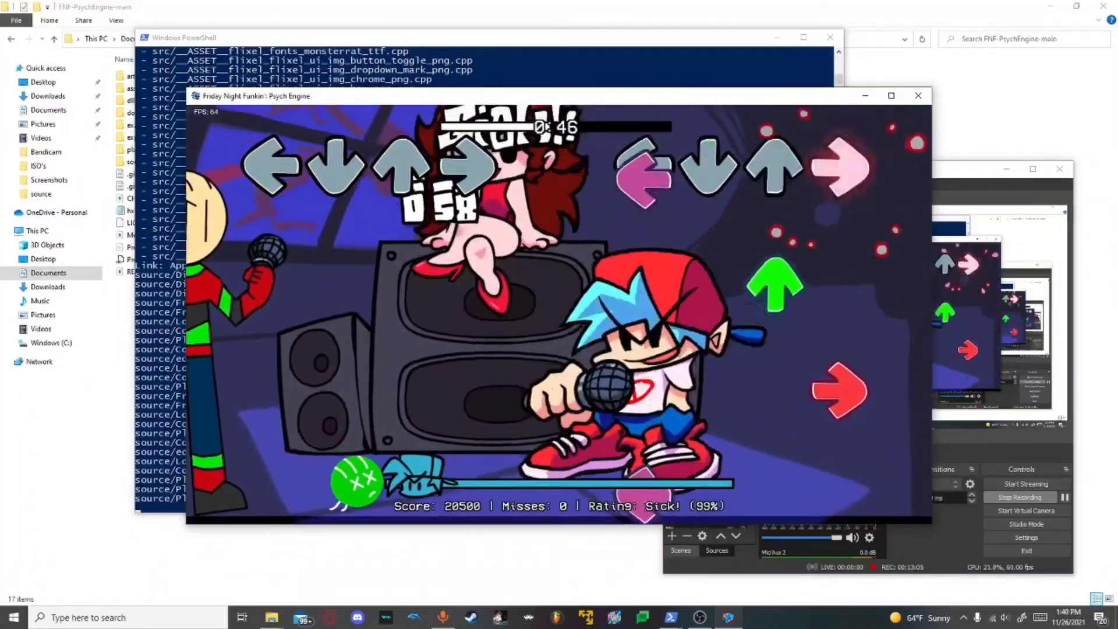
pyautogui.press('Left')
pyautogui.press('Up')
pyautogui.press('Right')
pyautogui.press('Left')
pyautogui.press('Left')
pyautogui.press('Right')
pyautogui.press('Left')
pyautogui.press('Up')
pyautogui.press('Right')
pyautogui.press('Left')
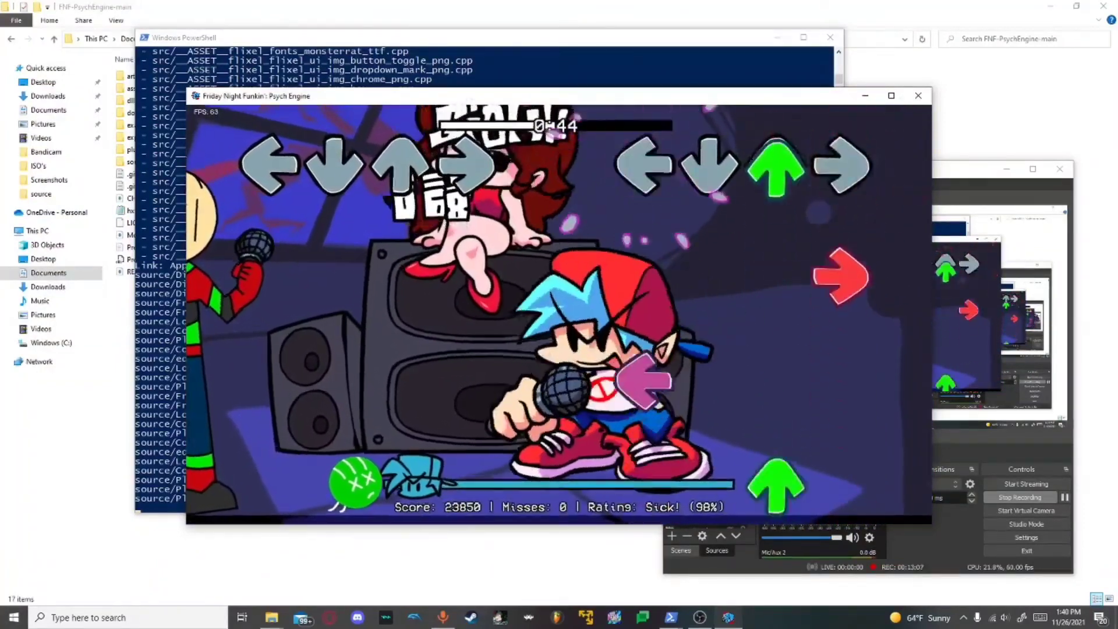
pyautogui.press('Up')
pyautogui.press('Right')
pyautogui.press('Left')
pyautogui.press('Up')
pyautogui.press('Right')
pyautogui.press('Left')
pyautogui.press('Down')
pyautogui.press('Down')
pyautogui.press('Right')
pyautogui.press('Left')
pyautogui.press('Right')
pyautogui.press('Left')
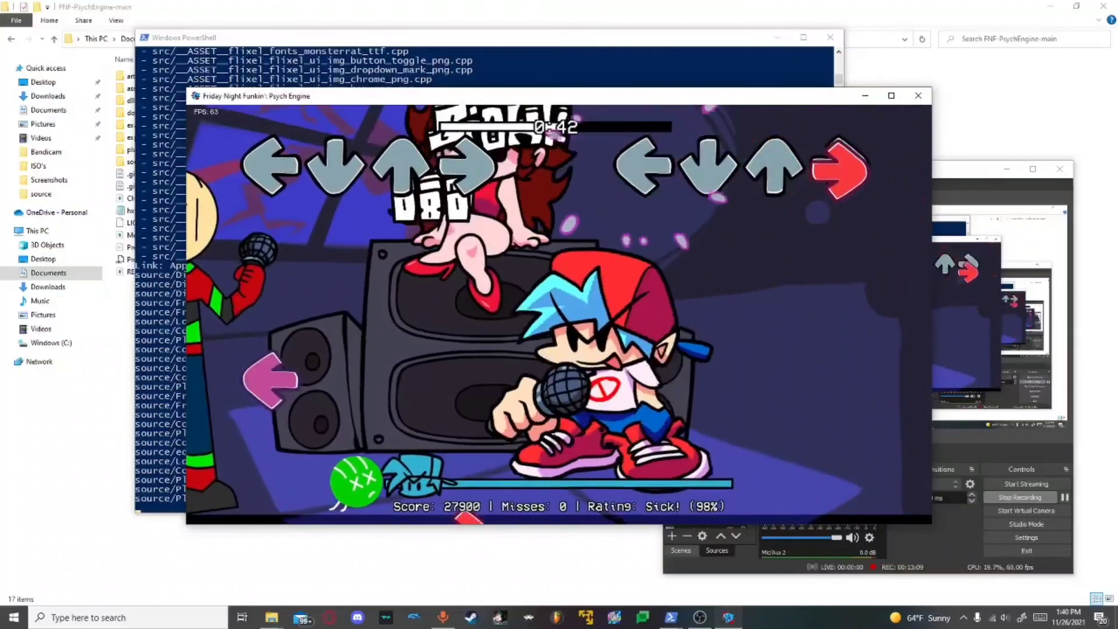
pyautogui.press('Right')
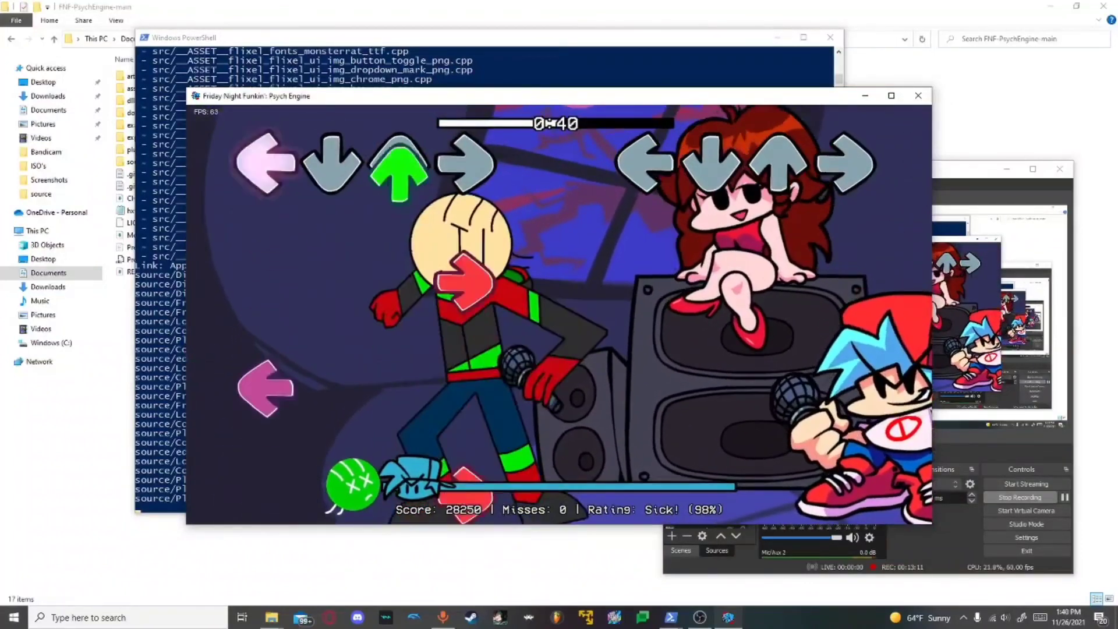
# Pause the South song and exit it.
pyautogui.press('Return')
pyautogui.press('Up')
pyautogui.press('Return')
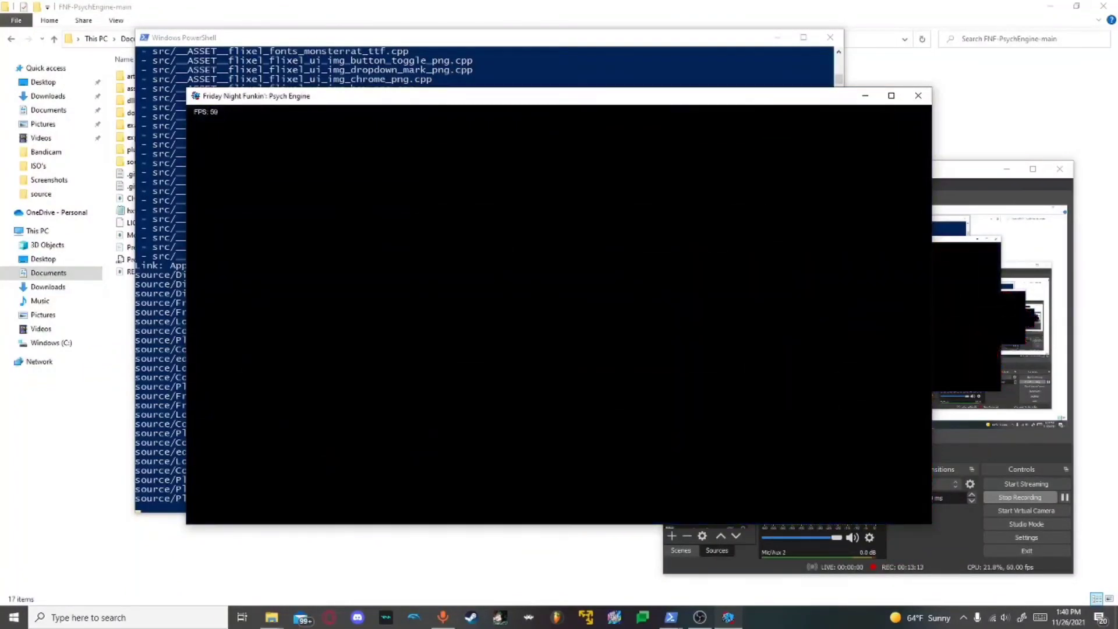
pyautogui.press('Escape')
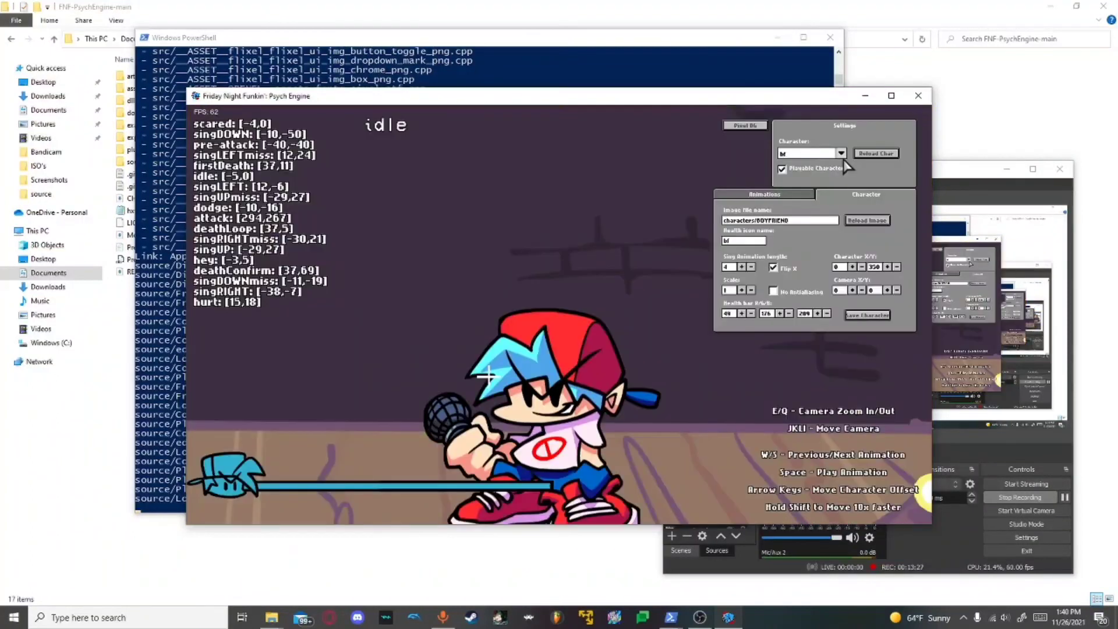
# Load the saved emerald character in the Character Editor and review its animation and character settings.
pyautogui.click(842, 154)
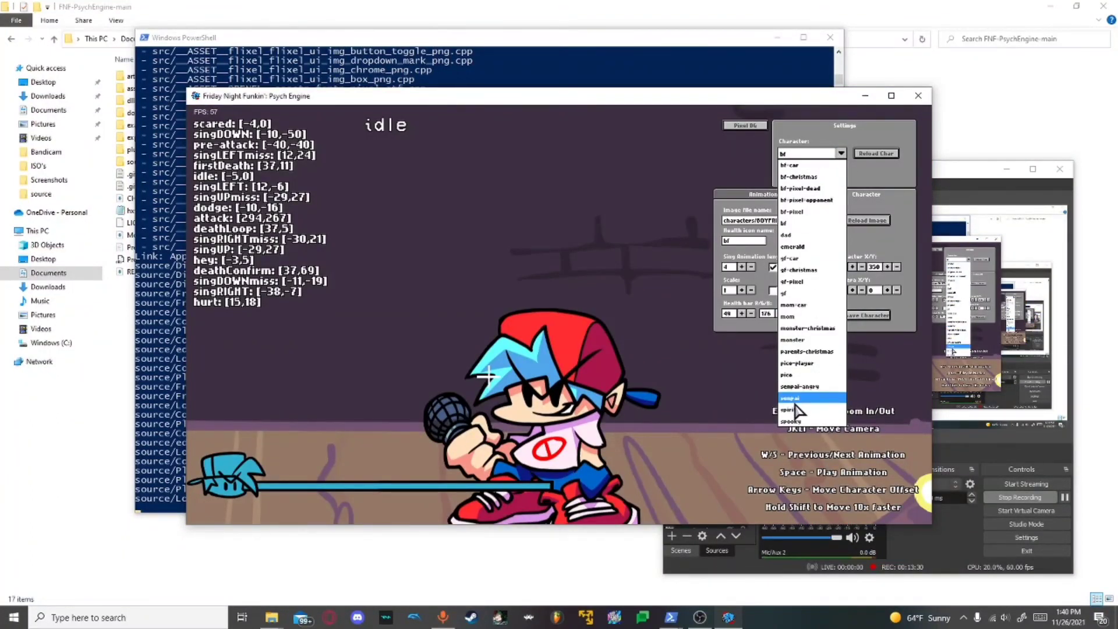
pyautogui.click(792, 247)
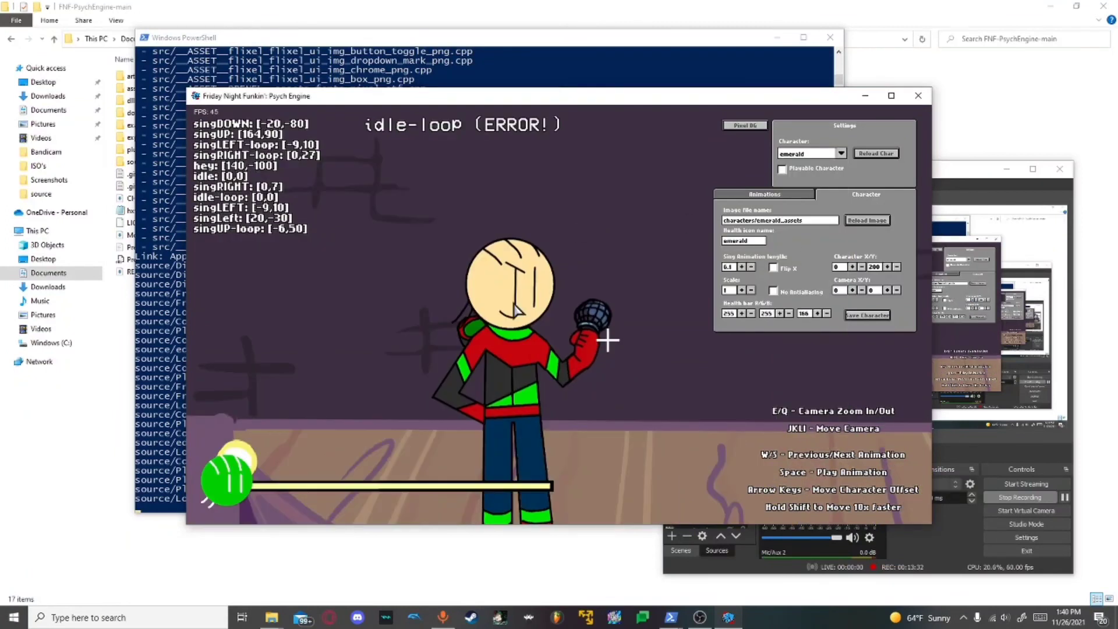
pyautogui.click(798, 195)
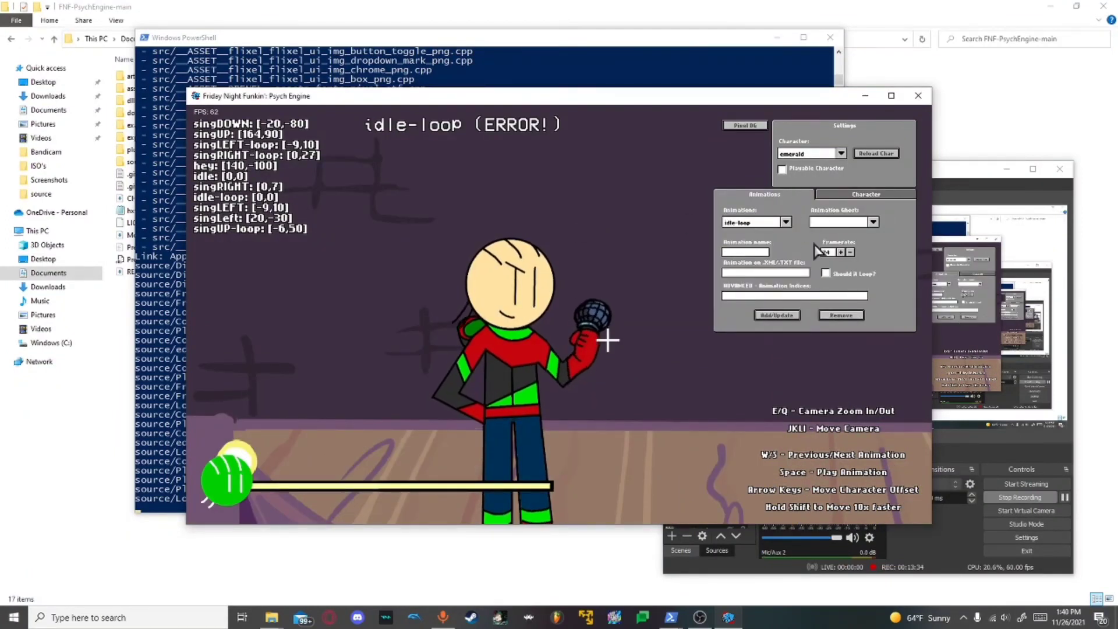
pyautogui.click(860, 196)
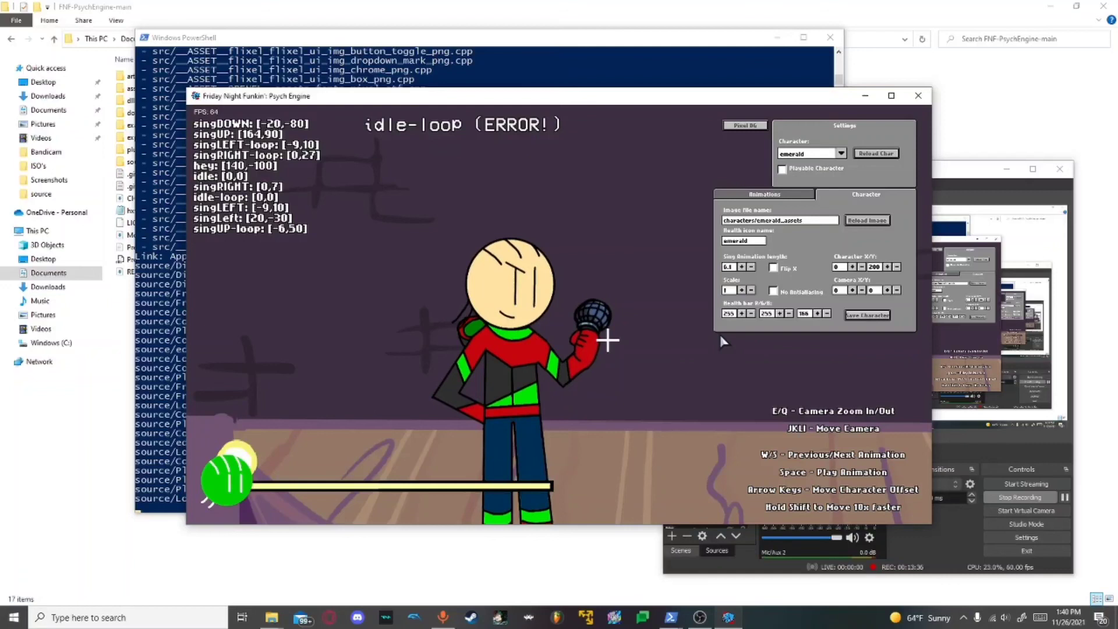
# Close the game and minimize the PowerShell window to return to the project folder.
pyautogui.click(919, 96)
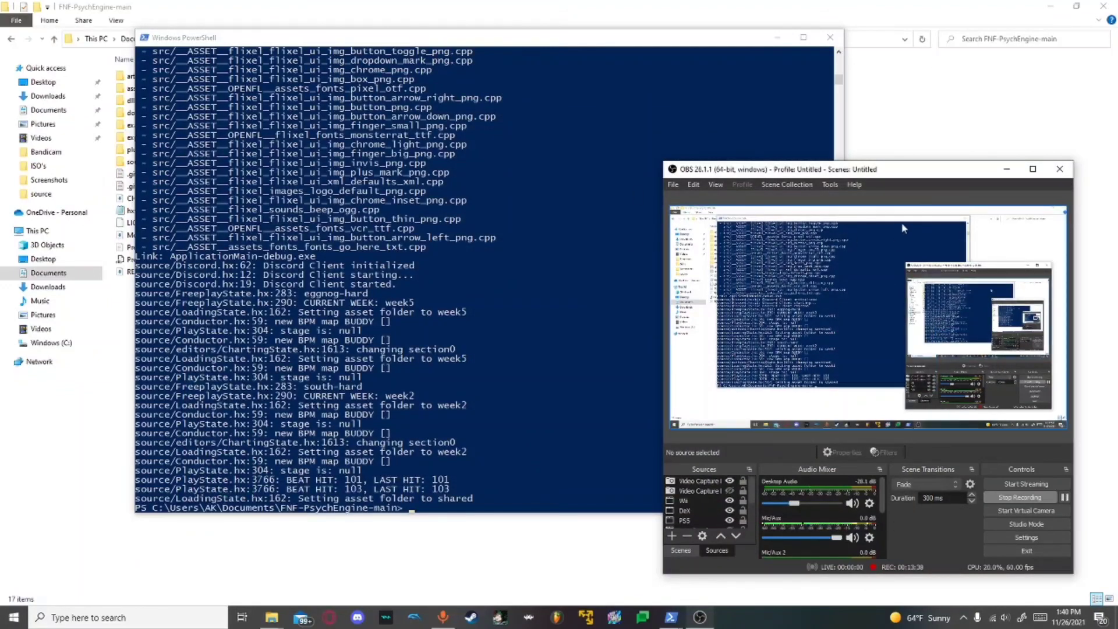
pyautogui.moveTo(879, 174); pyautogui.dragTo(850, 138)
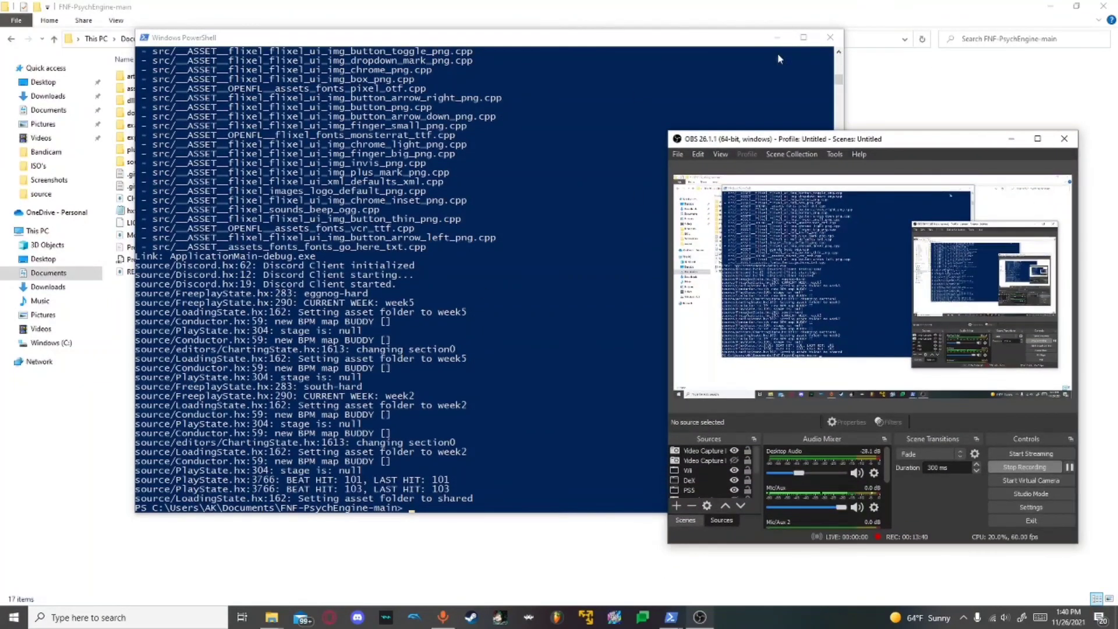
pyautogui.click(777, 38)
pyautogui.click(373, 455)
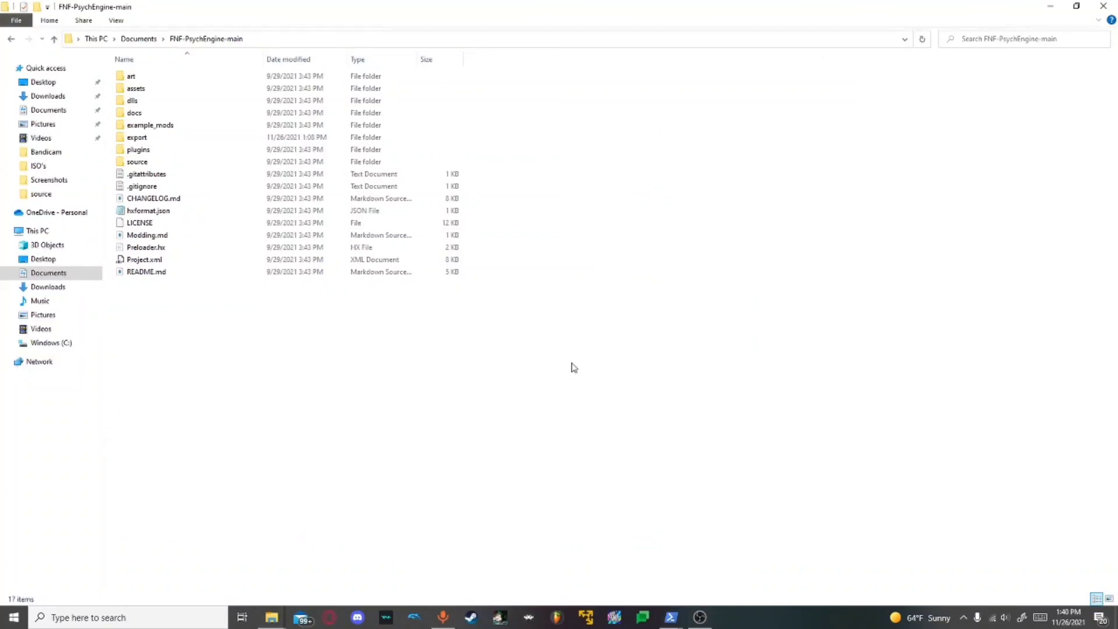
pyautogui.moveTo(282, 336); pyautogui.dragTo(539, 420)
pyautogui.click(700, 617)
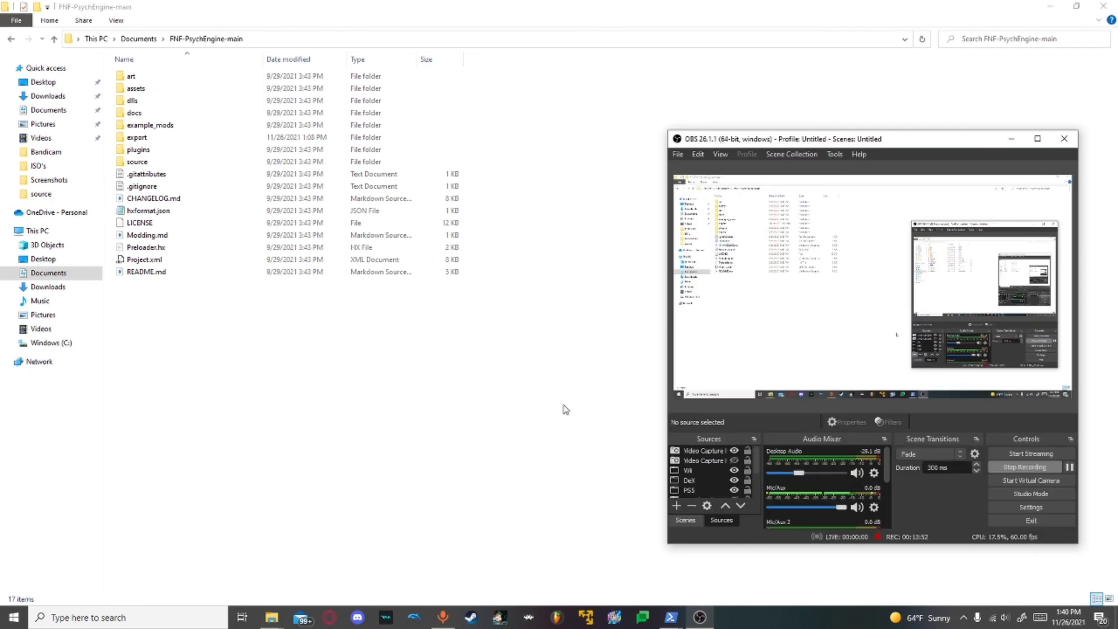